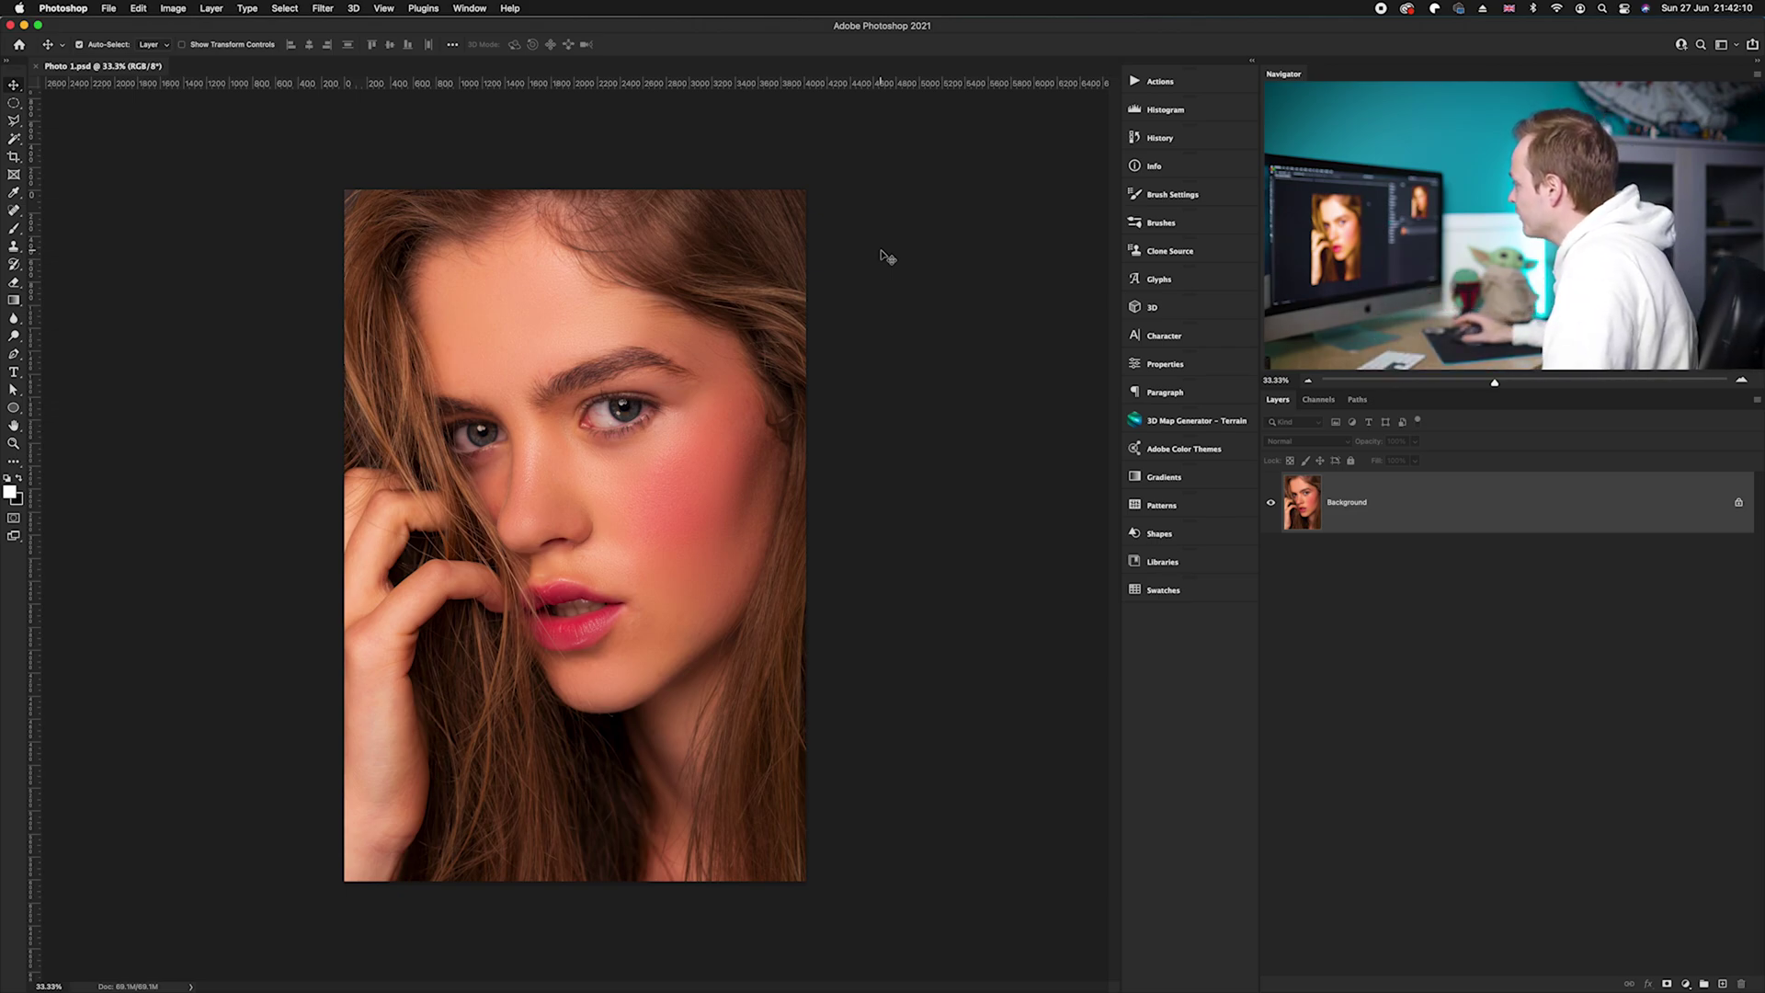
- Add a Curves adjustment layer and brighten the image by raising the RGB curve's midpoint to input 127, output 166
{"action": "scroll", "coordinate": [625, 406], "scroll_direction": "up", "scroll_amount": 5}
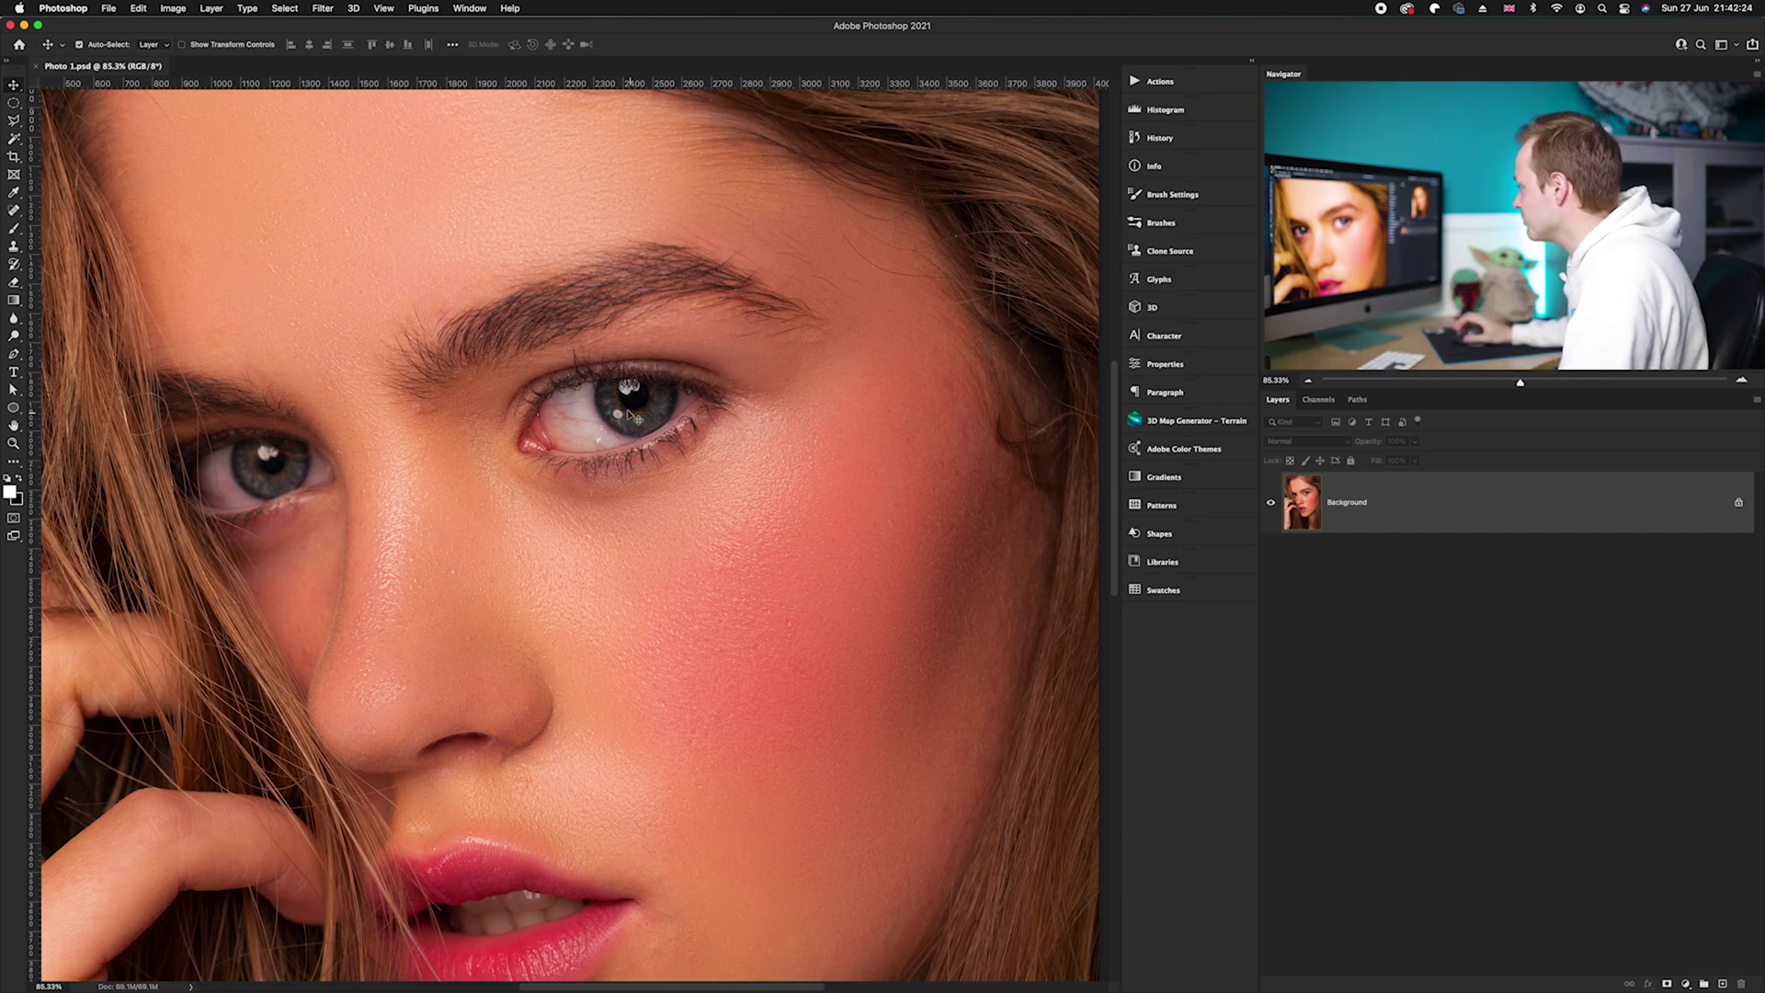
{"action": "scroll", "coordinate": [632, 415], "scroll_direction": "up", "scroll_amount": 5}
{"action": "left_click_drag", "start_coordinate": [693, 347], "coordinate": [694, 364]}
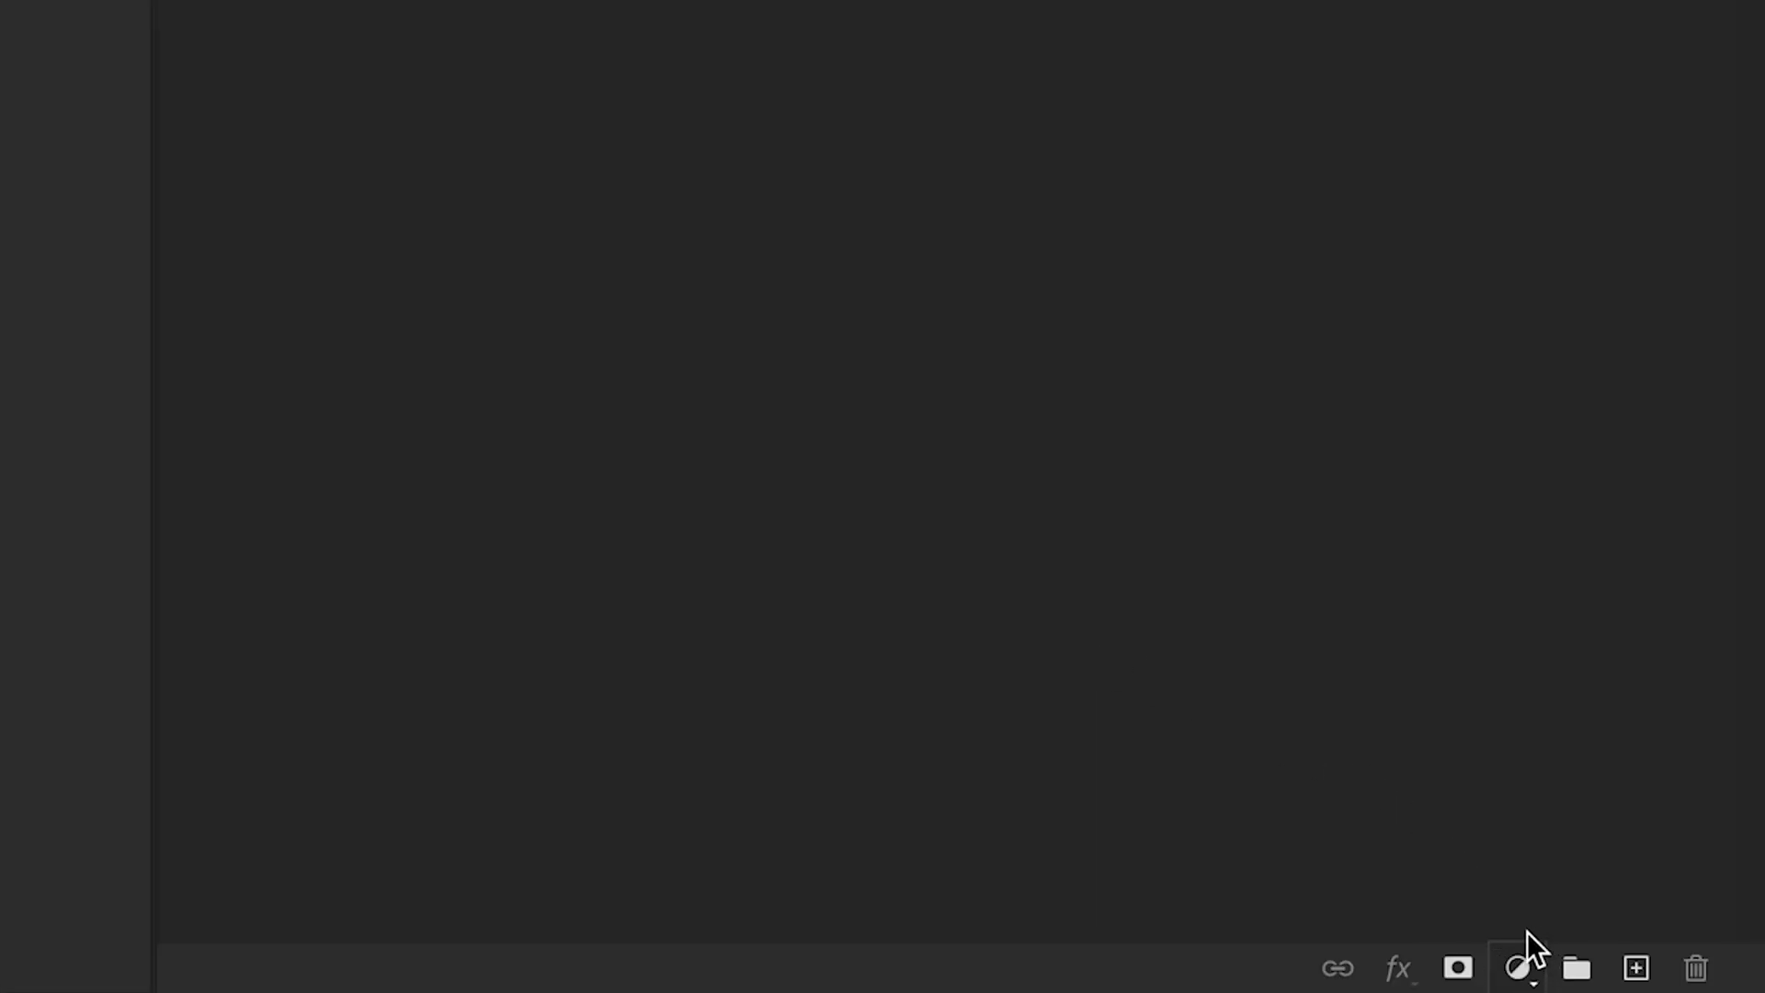
{"action": "left_click", "coordinate": [1519, 968]}
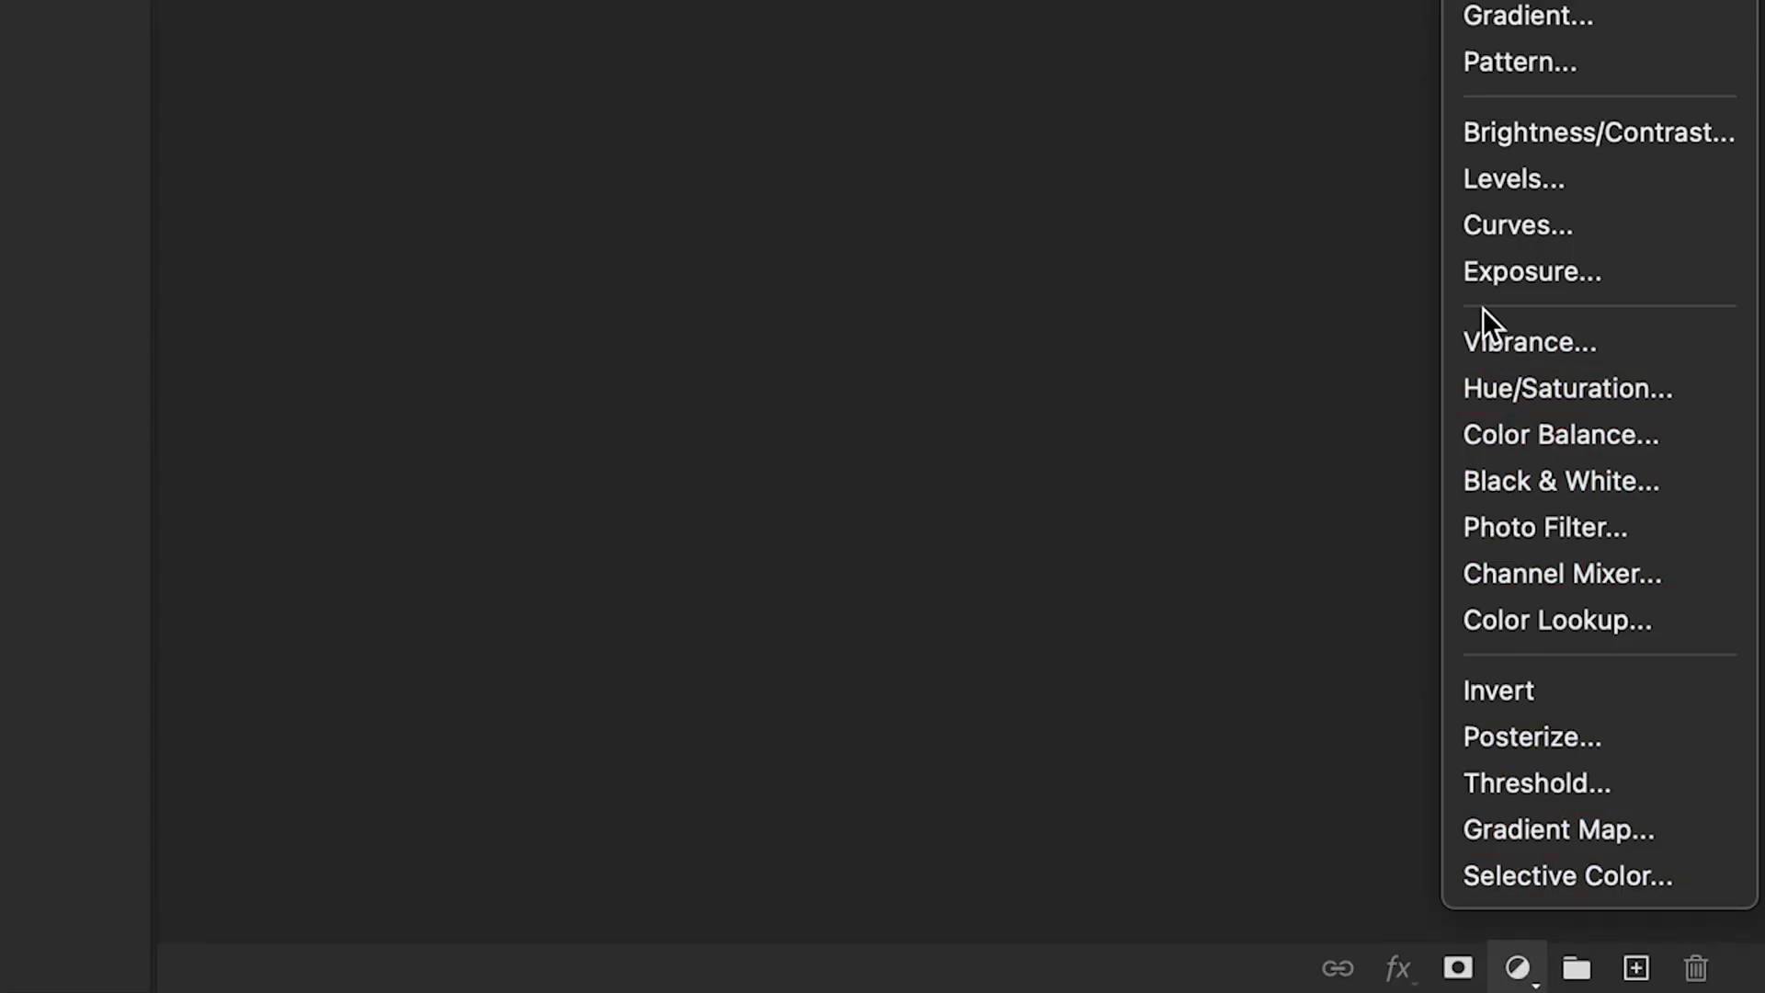
{"action": "left_click", "coordinate": [1497, 230]}
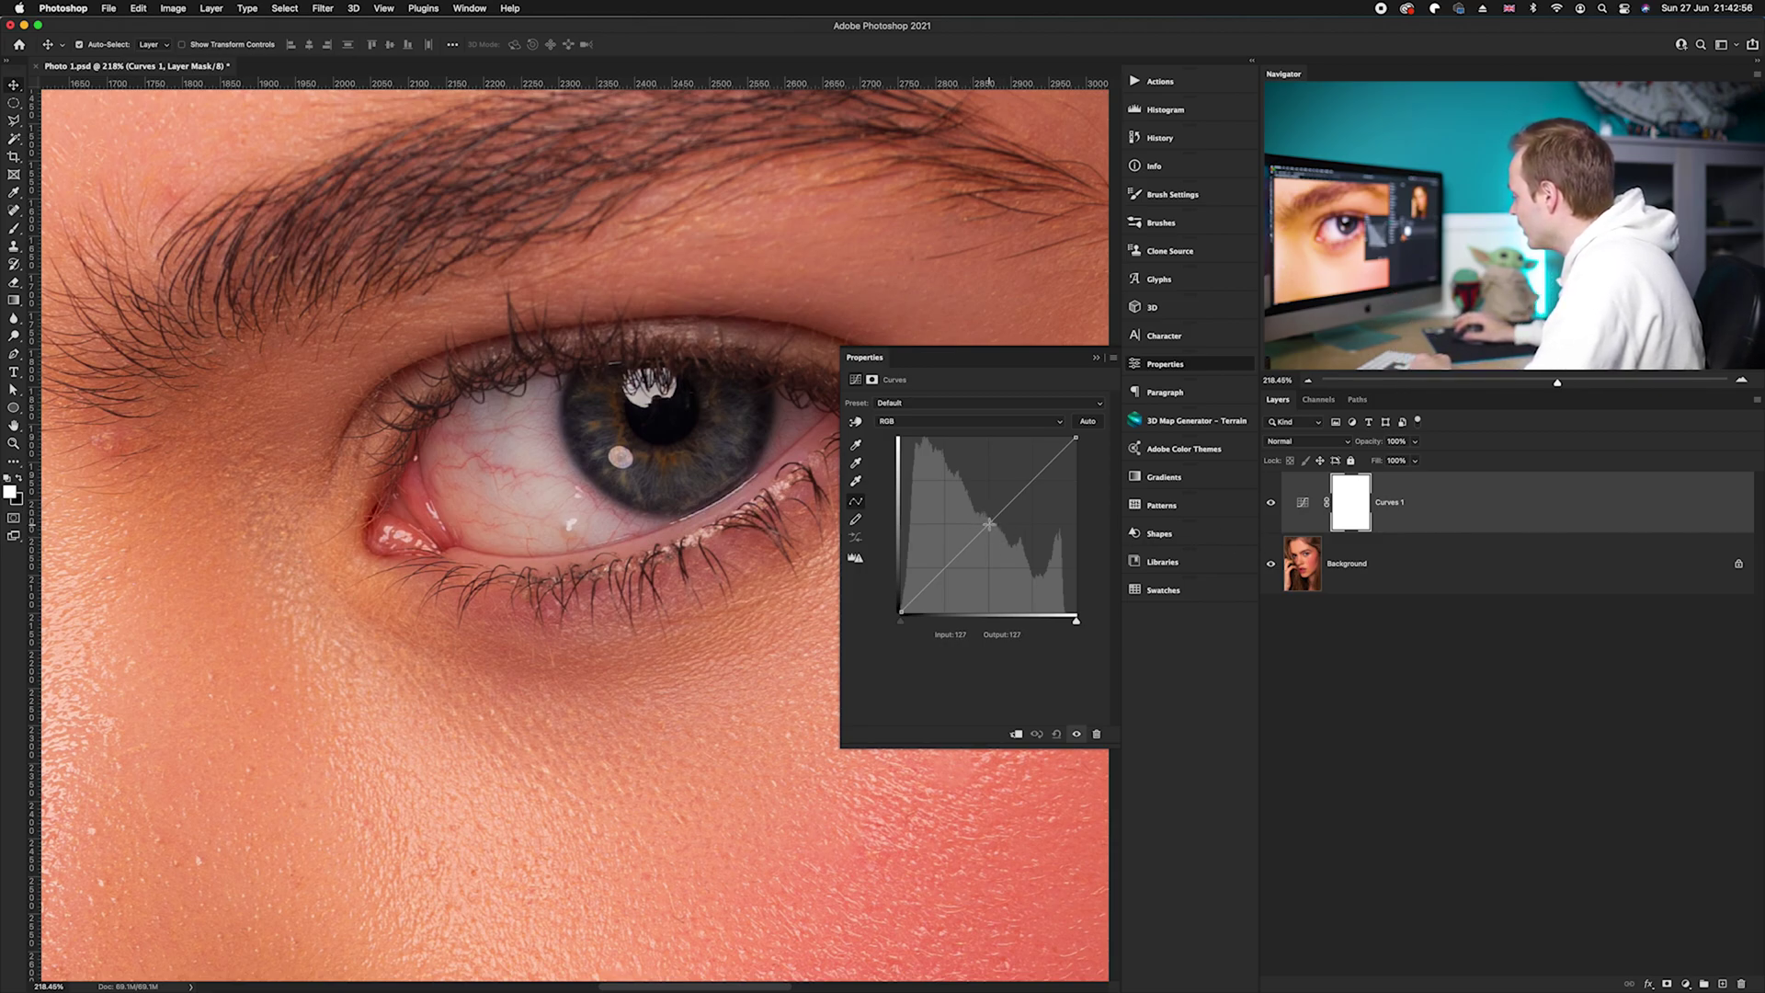
{"action": "left_click_drag", "start_coordinate": [988, 524], "coordinate": [988, 499]}
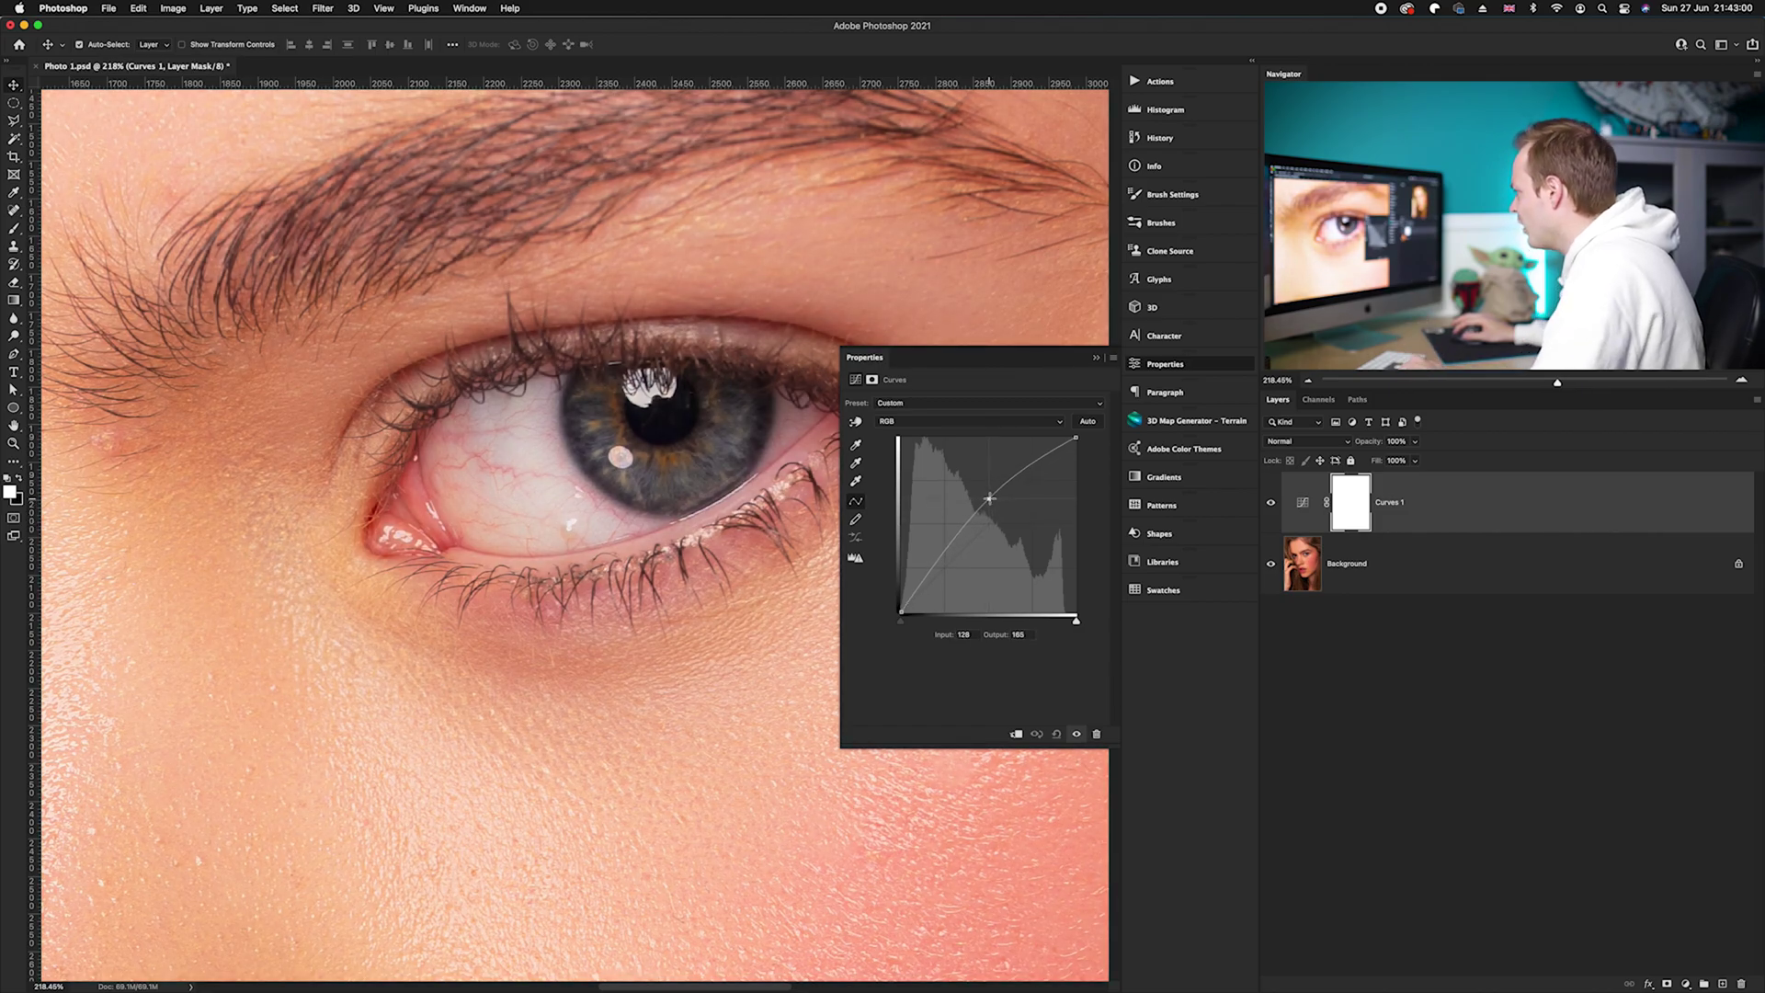
{"action": "left_click_drag", "start_coordinate": [989, 499], "coordinate": [988, 496]}
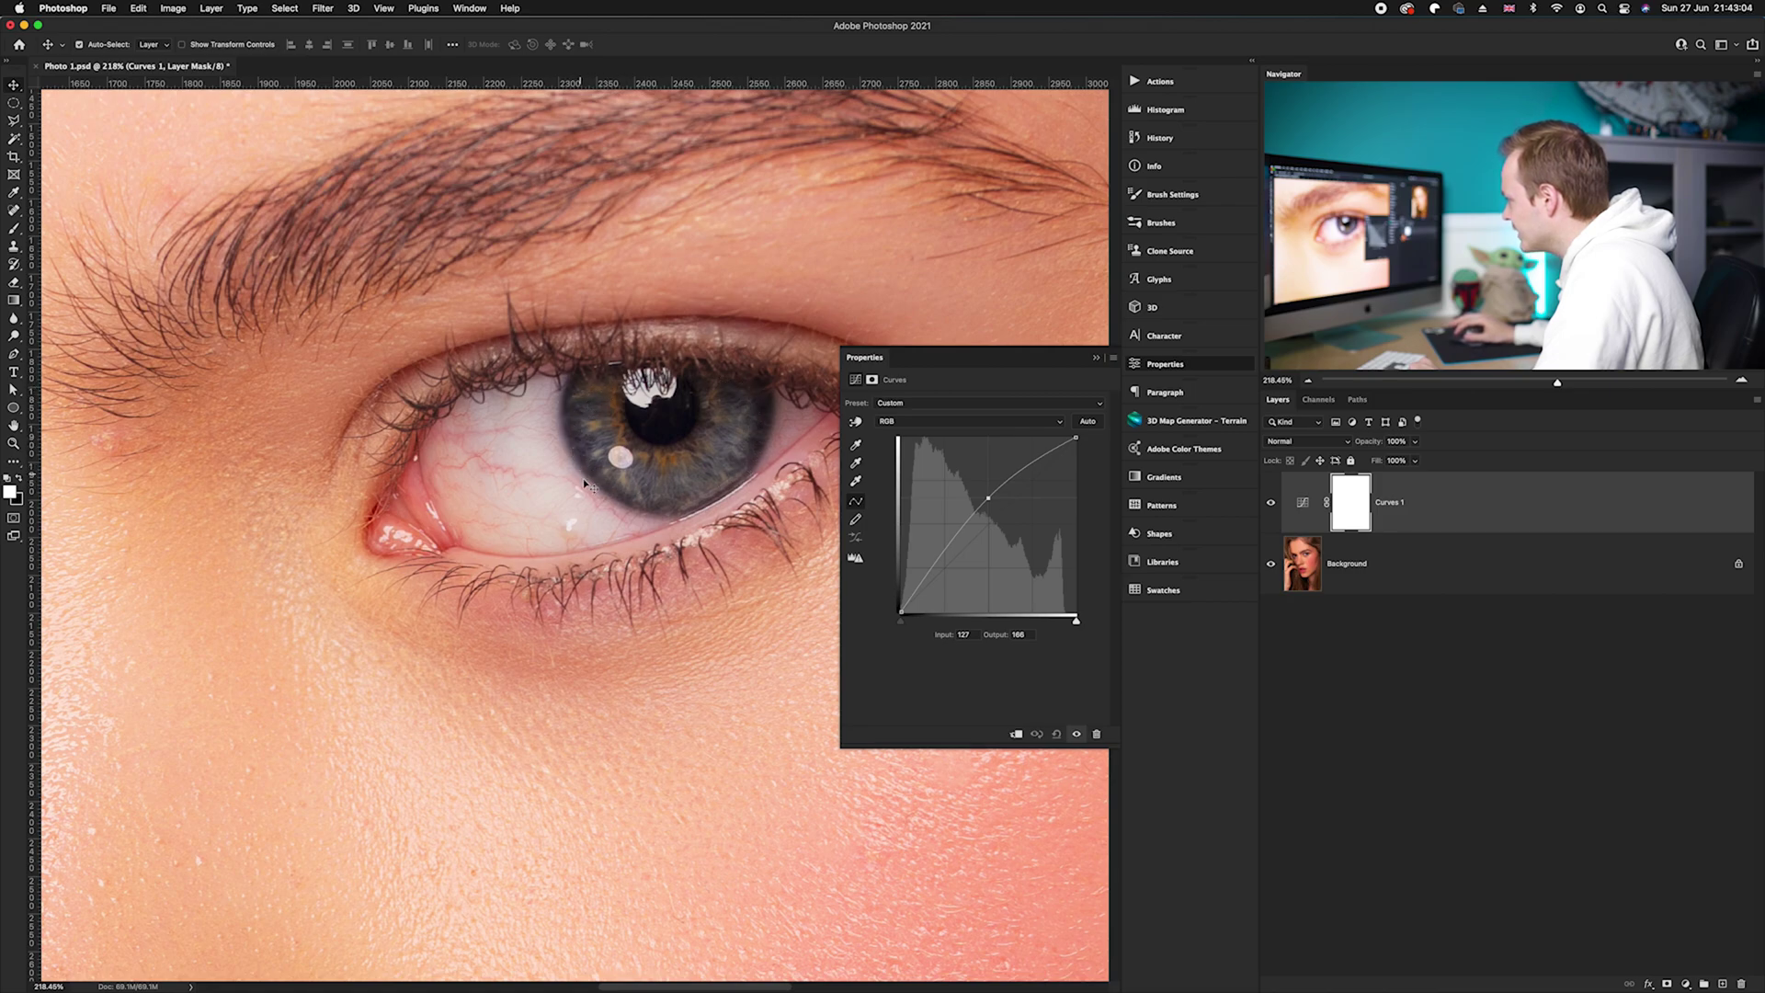
{"action": "left_click", "coordinate": [1196, 372]}
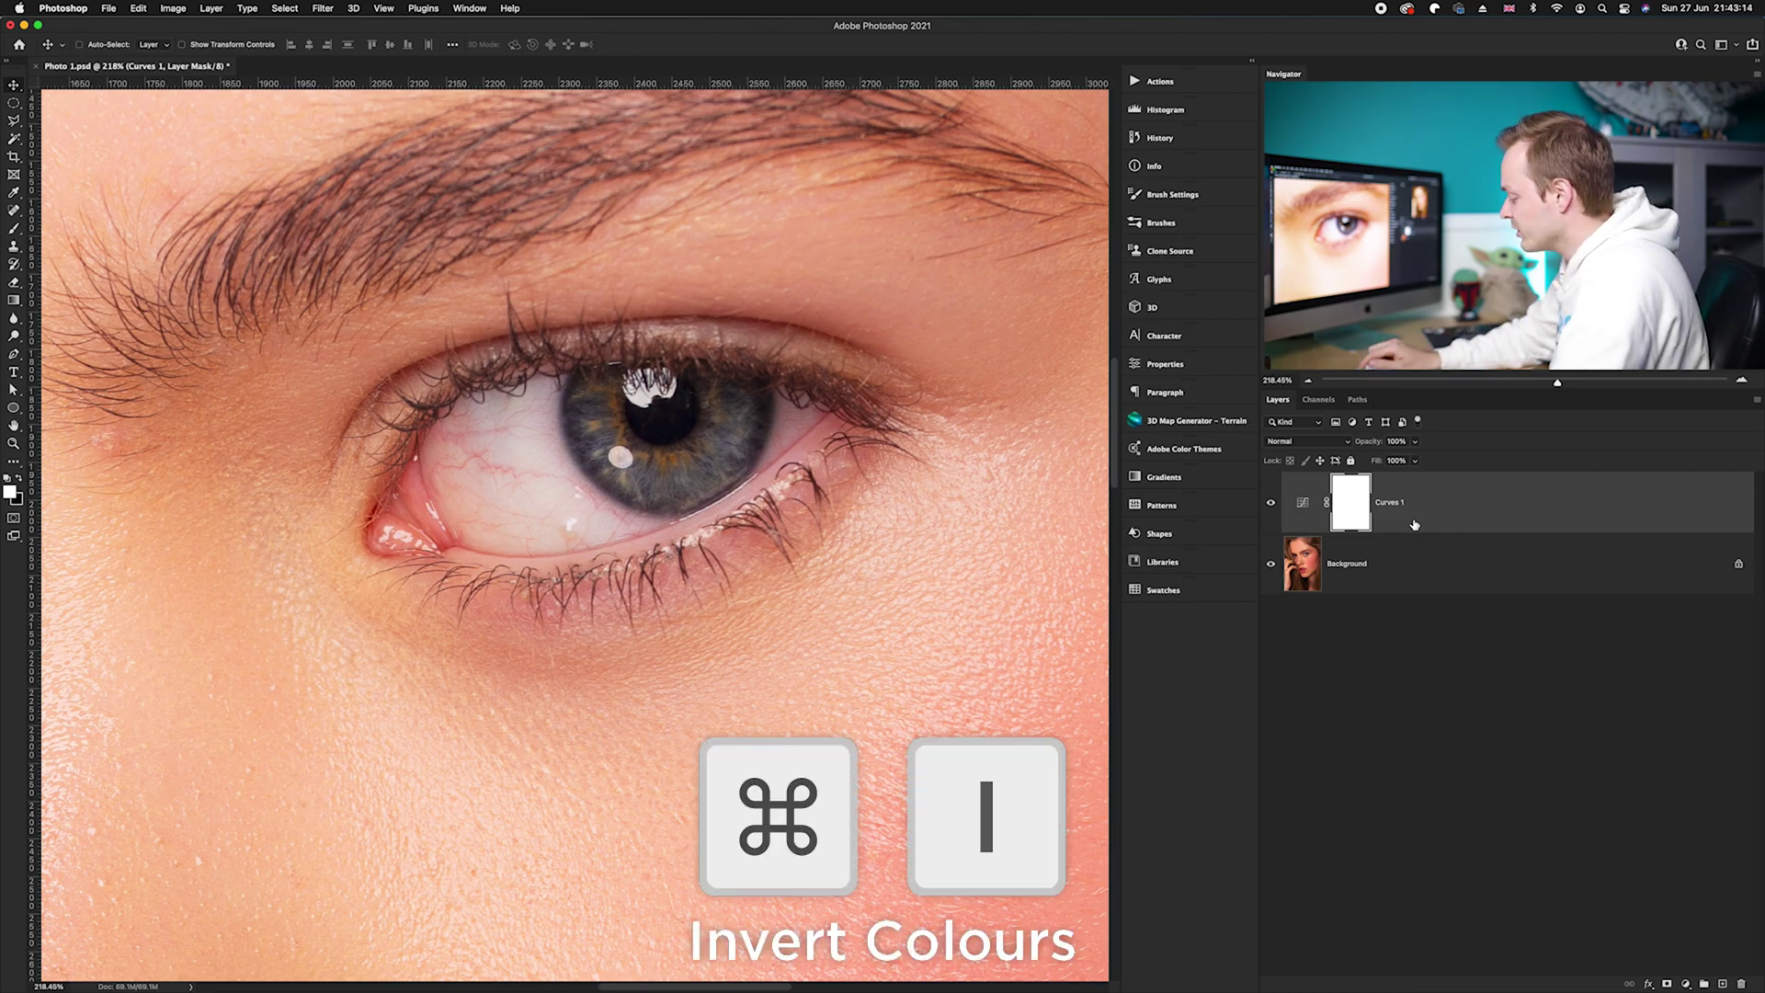
- Invert the brightening Curves layer's mask to black and rename the layer "Dodge"
{"action": "key", "text": "super+i"}
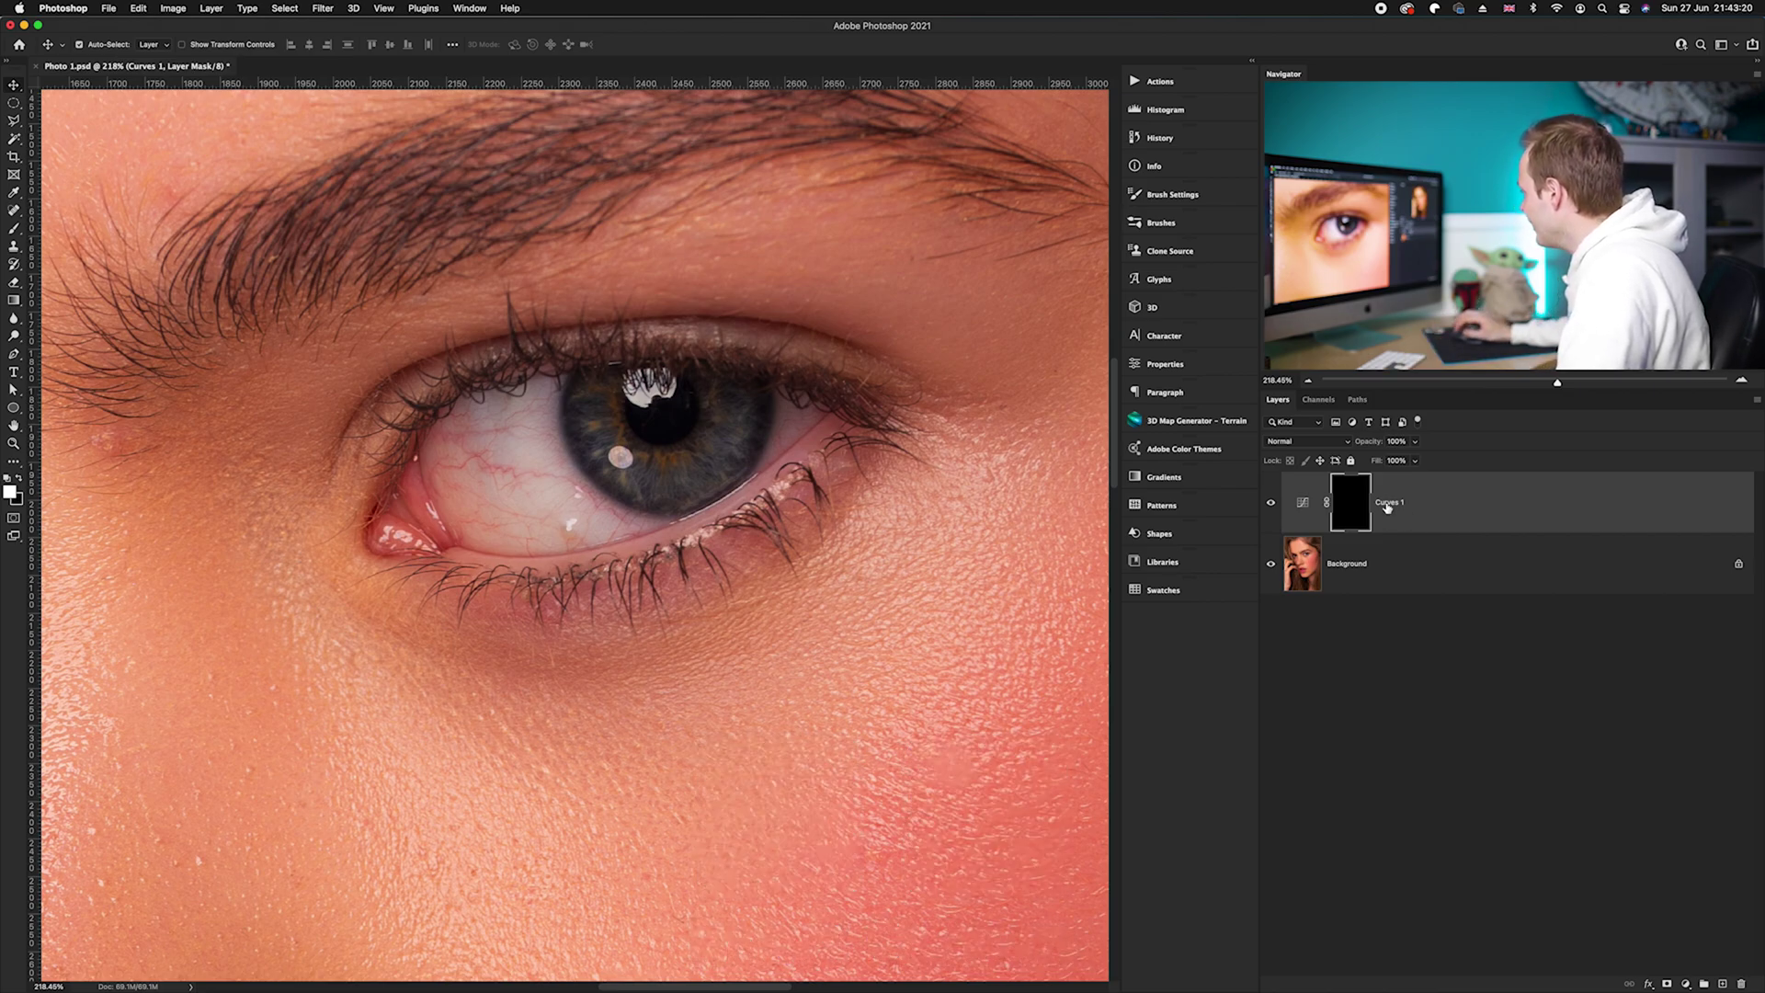
{"action": "double_click", "coordinate": [1389, 504]}
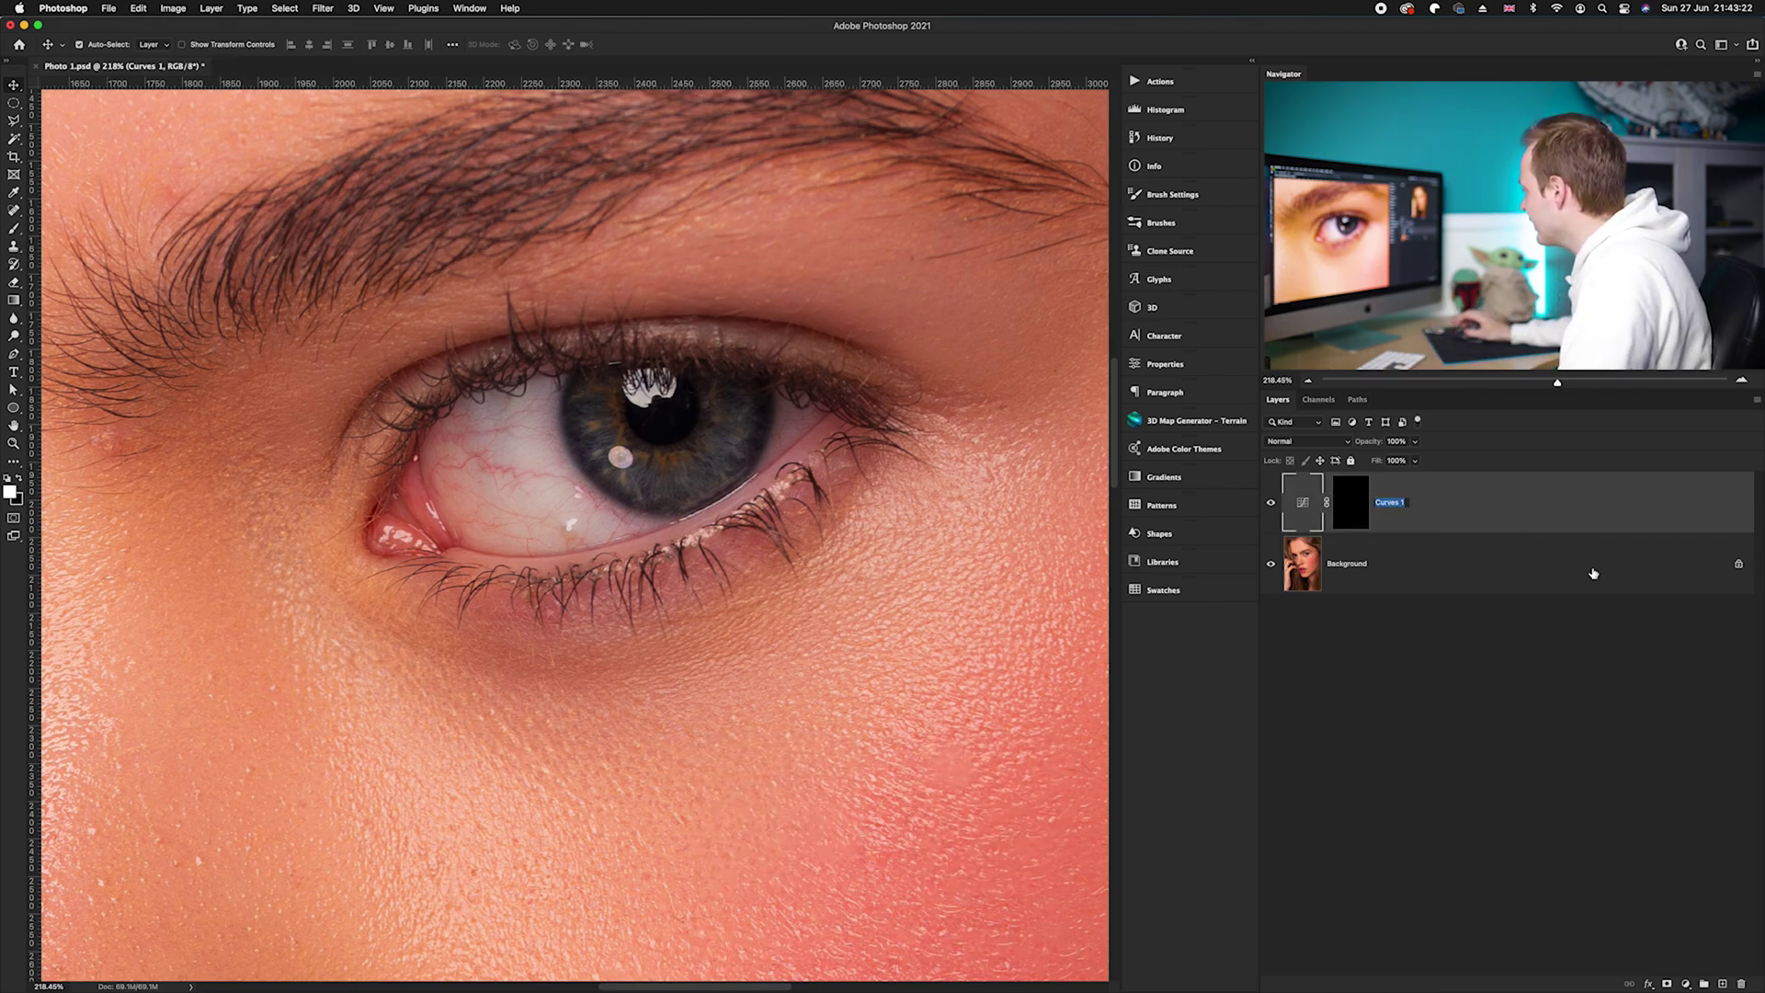
{"action": "type", "text": "Dodge"}
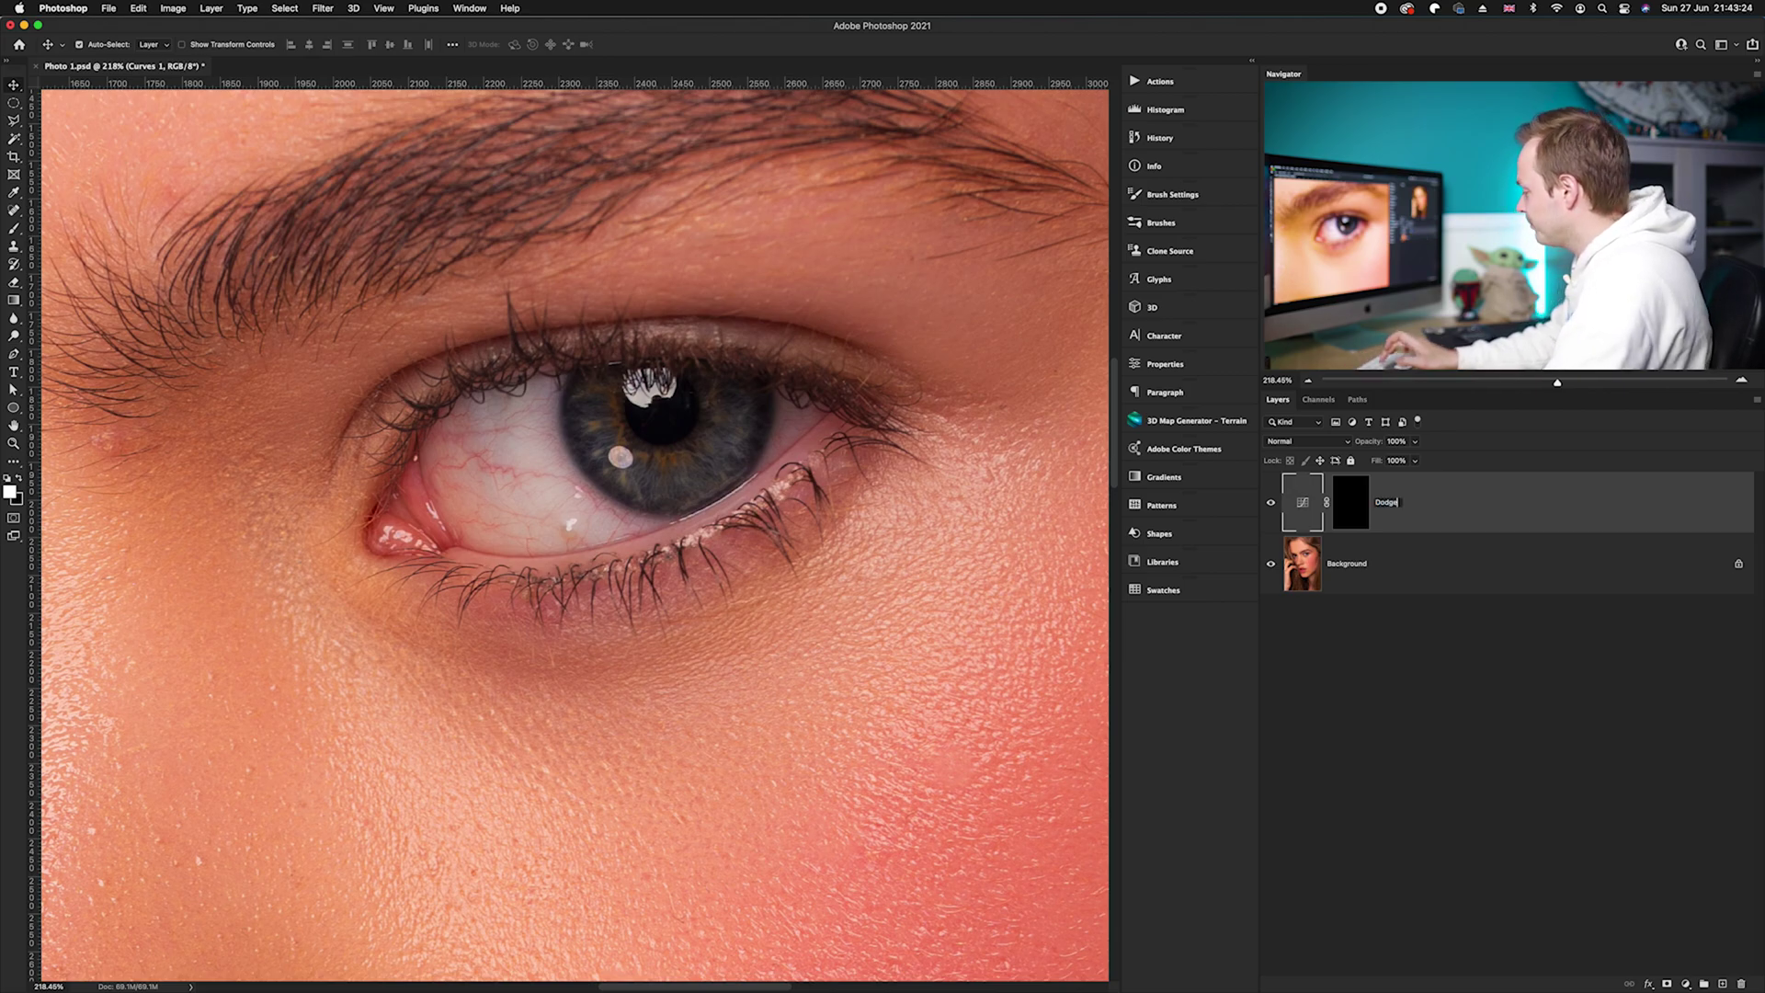
{"action": "key", "text": "Return"}
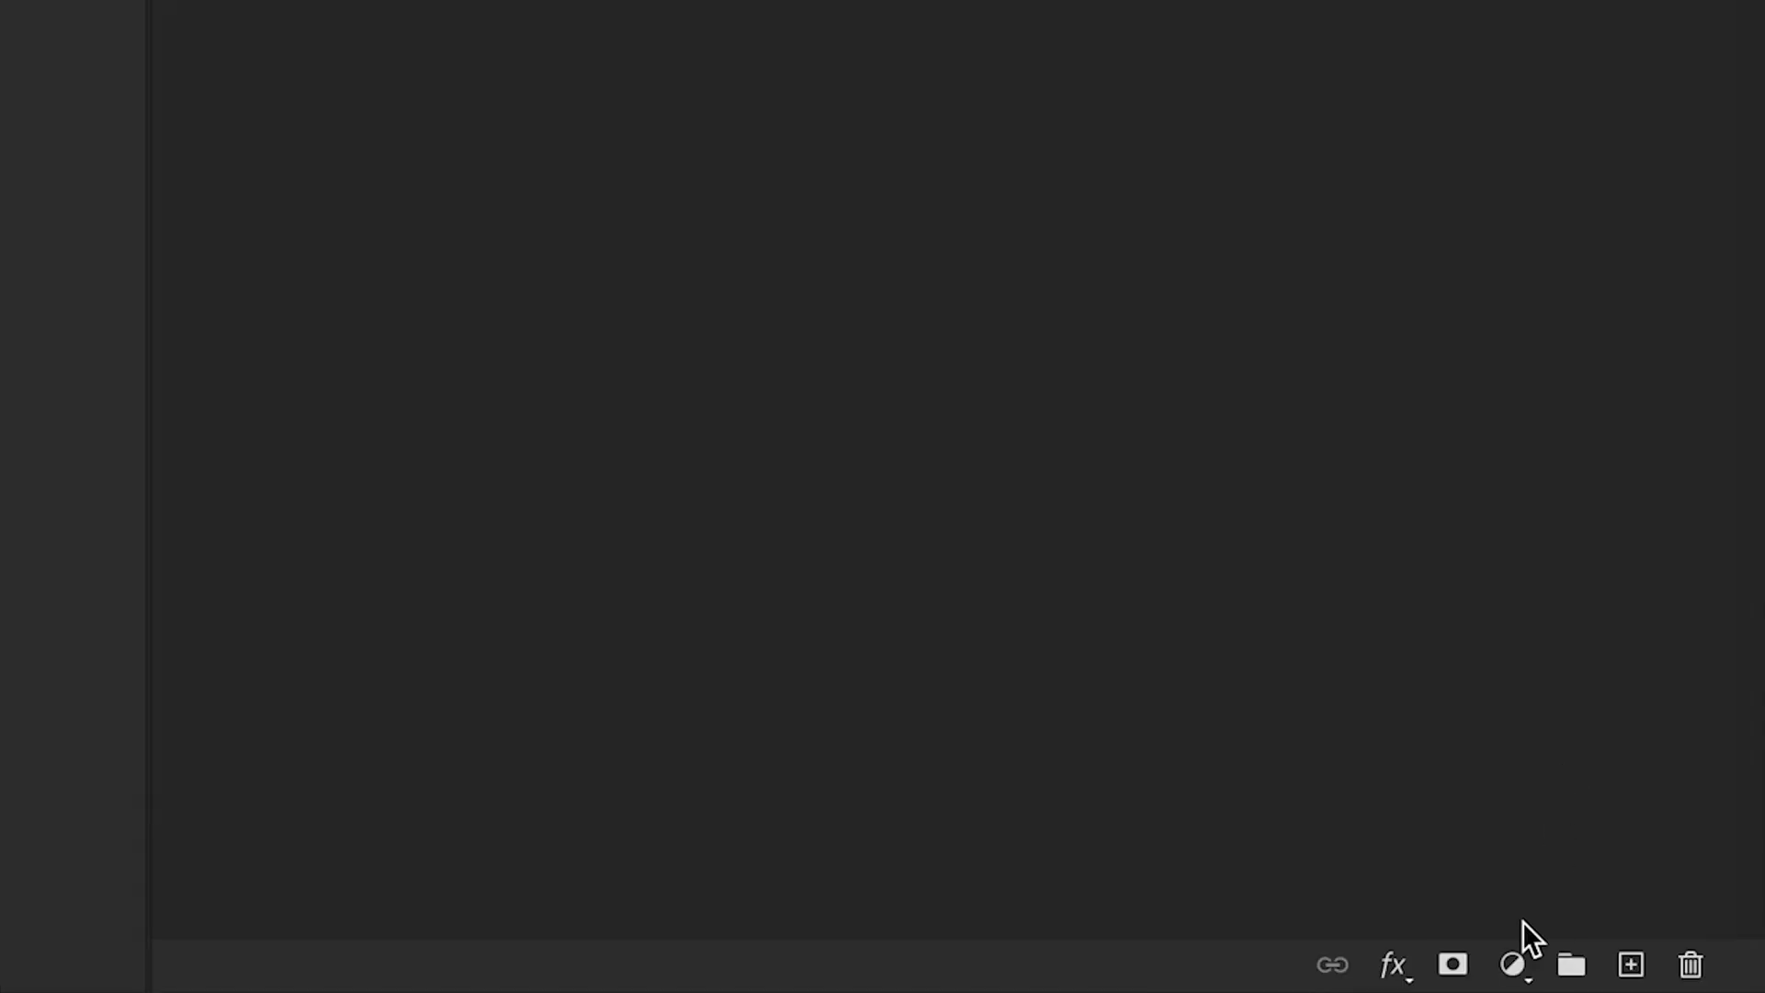
- Add another Curves adjustment layer above Dodge and darken the image by lowering the midpoint to input 131, output 102
{"action": "left_click", "coordinate": [1514, 965]}
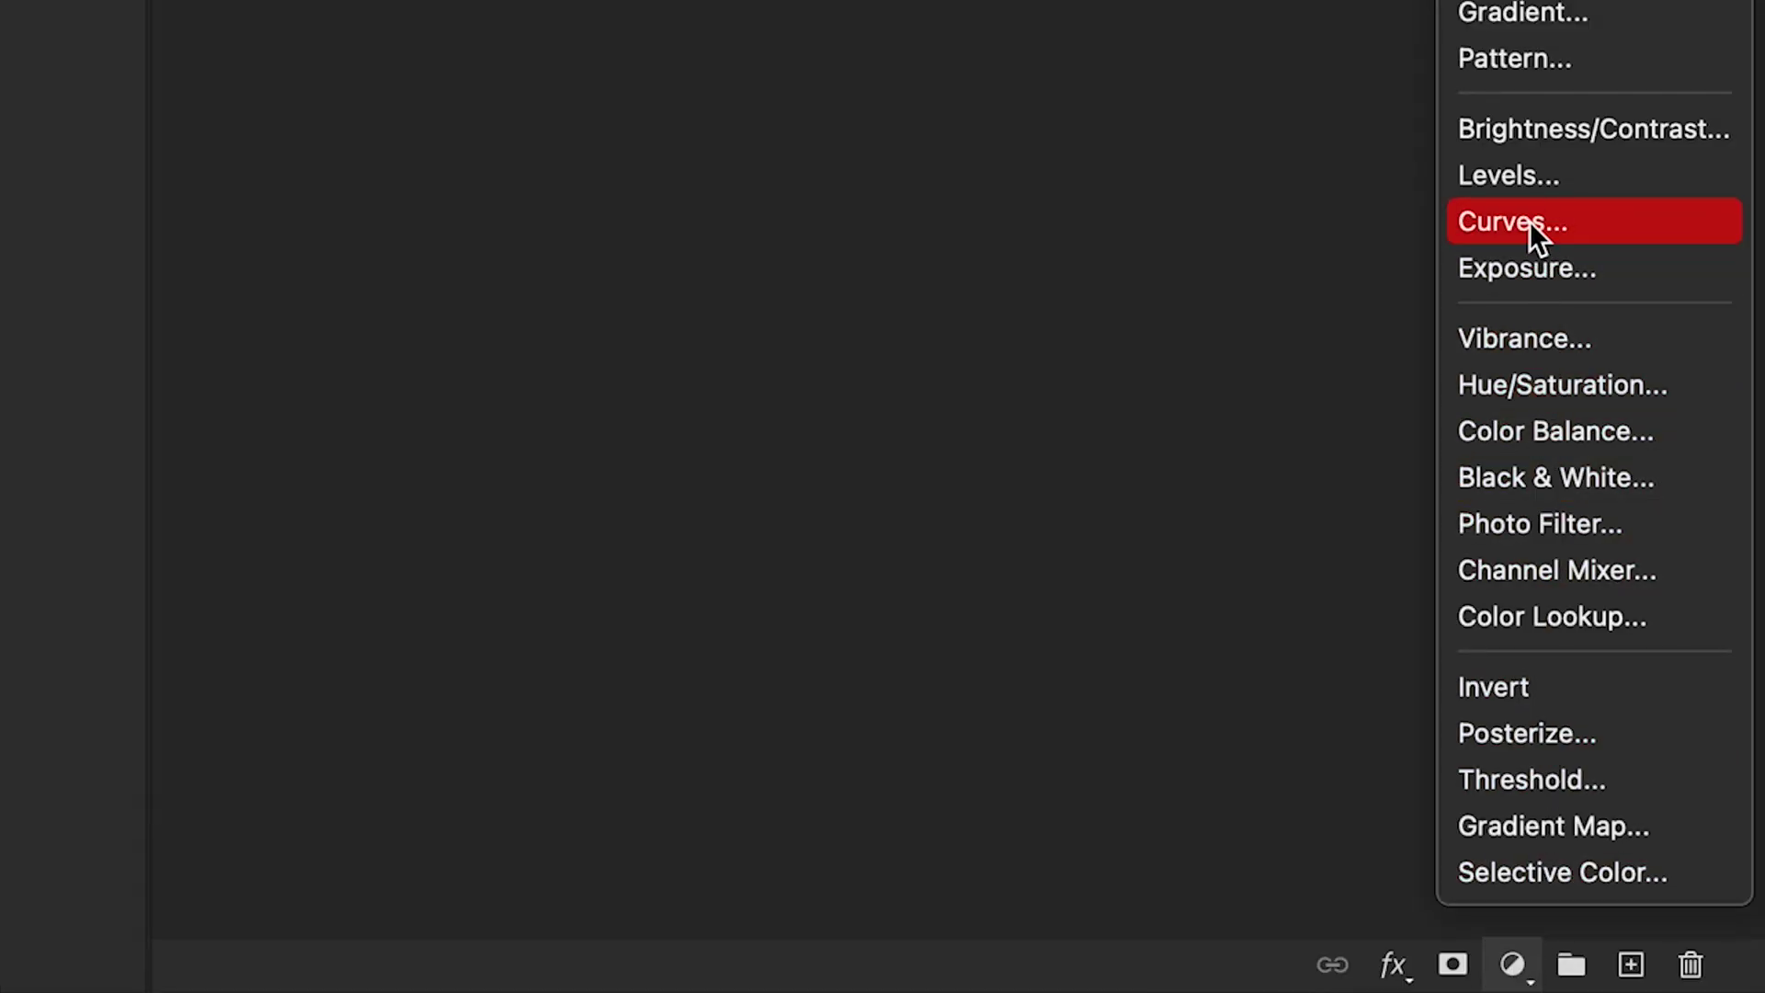
{"action": "left_click", "coordinate": [1530, 223]}
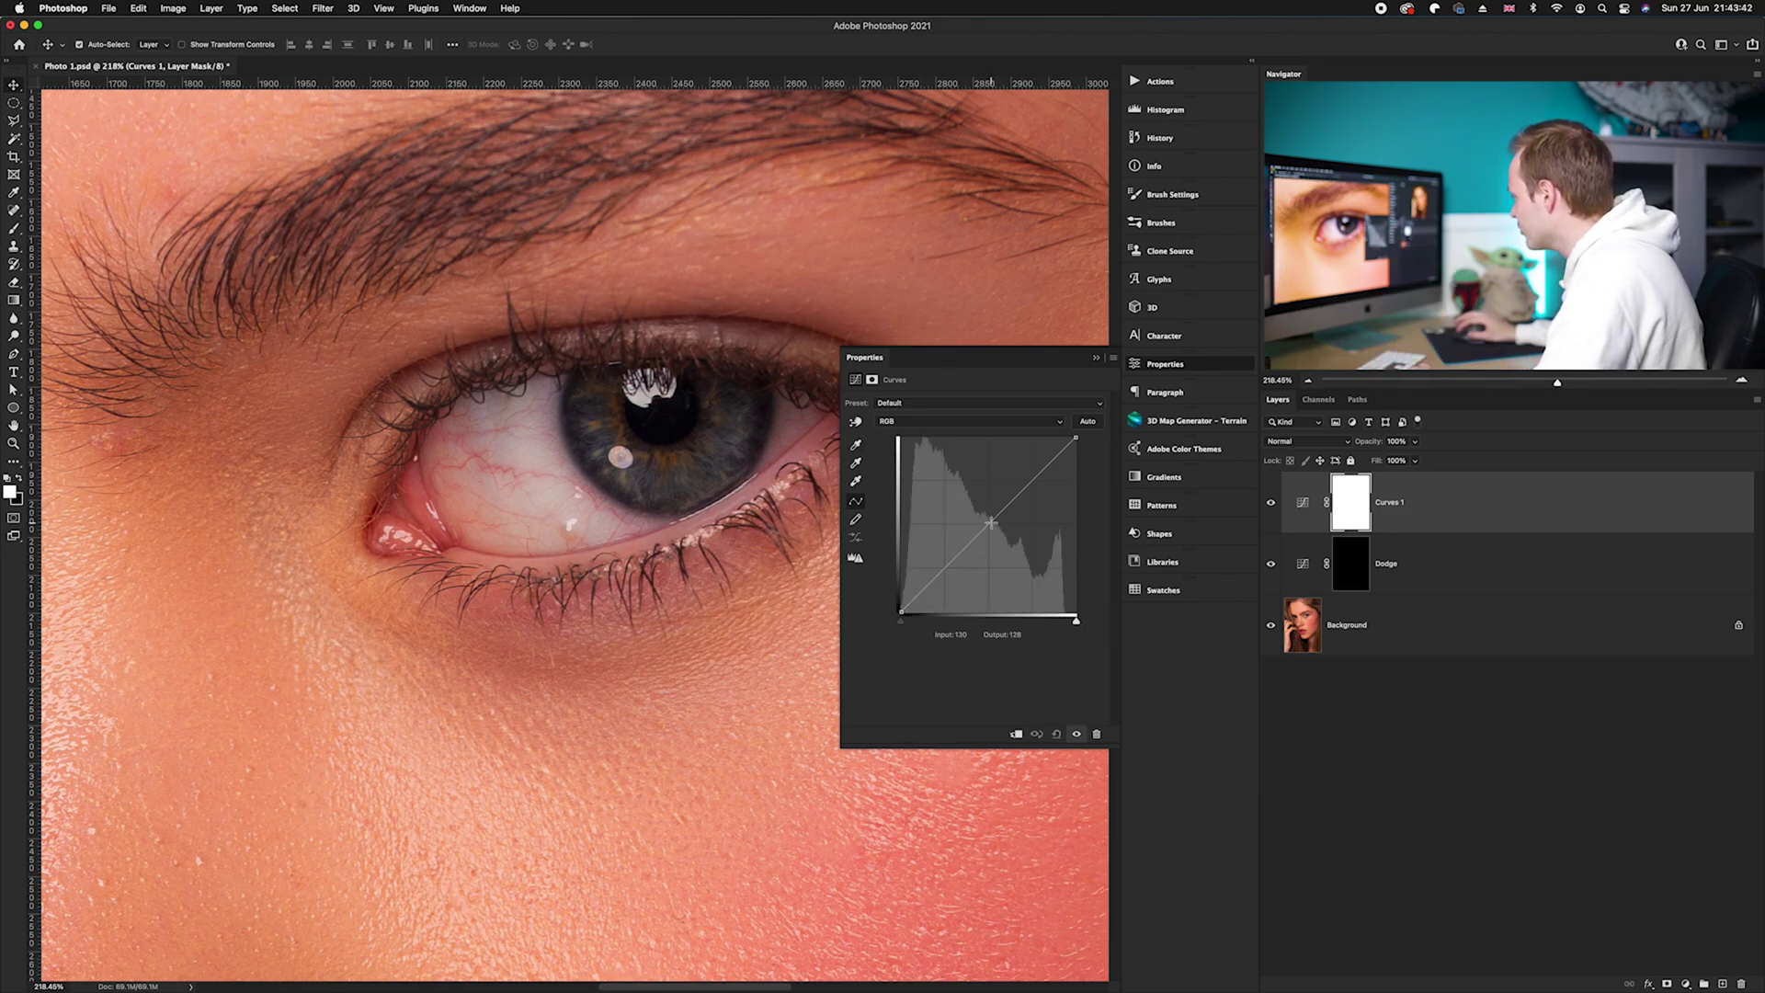
{"action": "left_click_drag", "start_coordinate": [972, 542], "coordinate": [992, 543]}
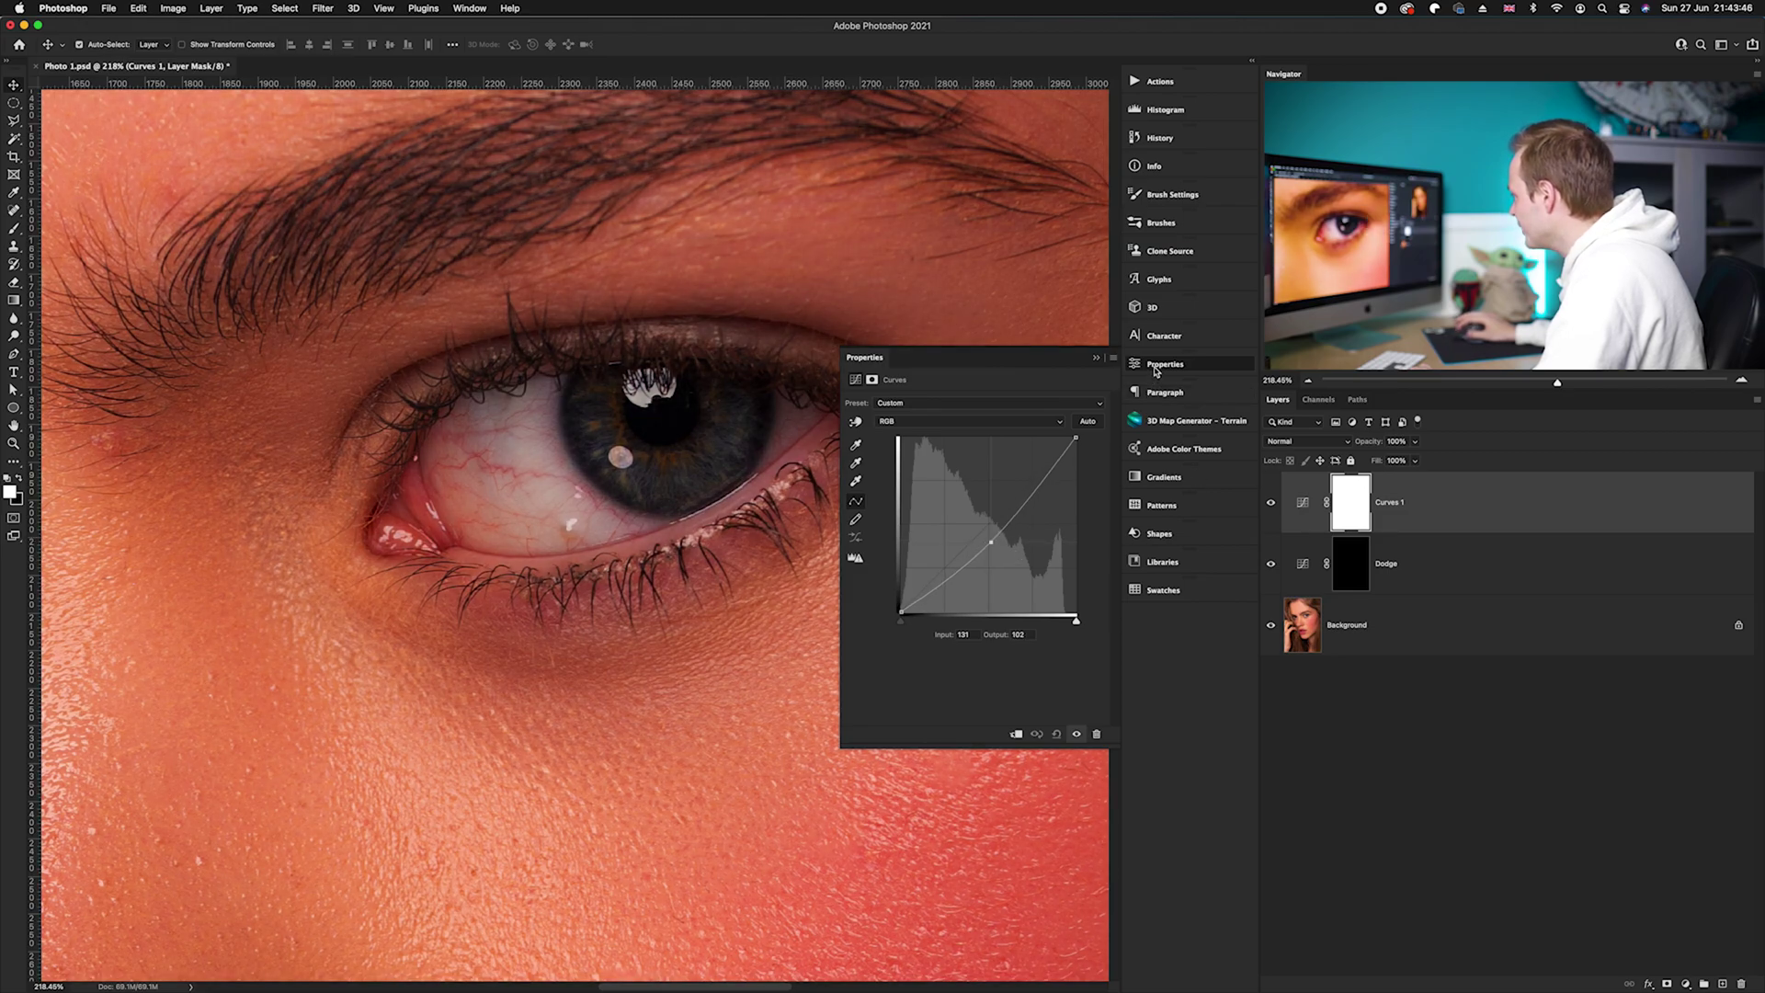
{"action": "left_click", "coordinate": [1368, 515]}
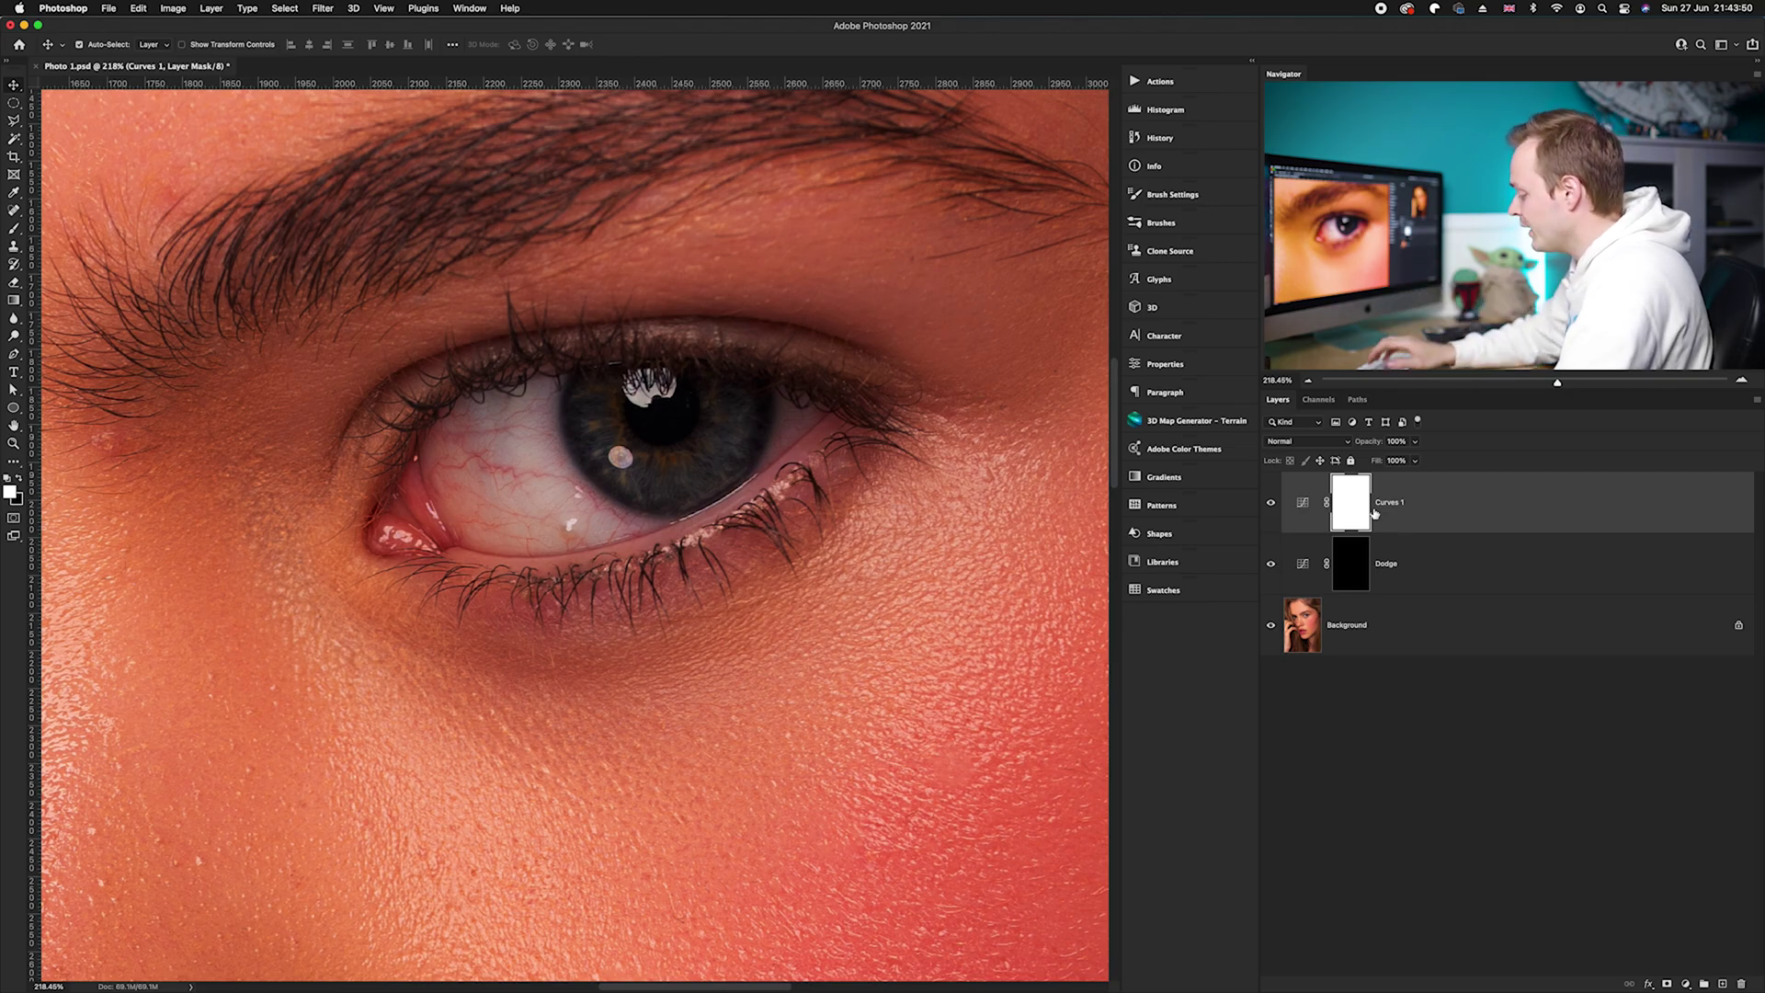
- Invert the darkening Curves layer's mask to black and rename the layer "Burn"
{"action": "key", "text": "super+i"}
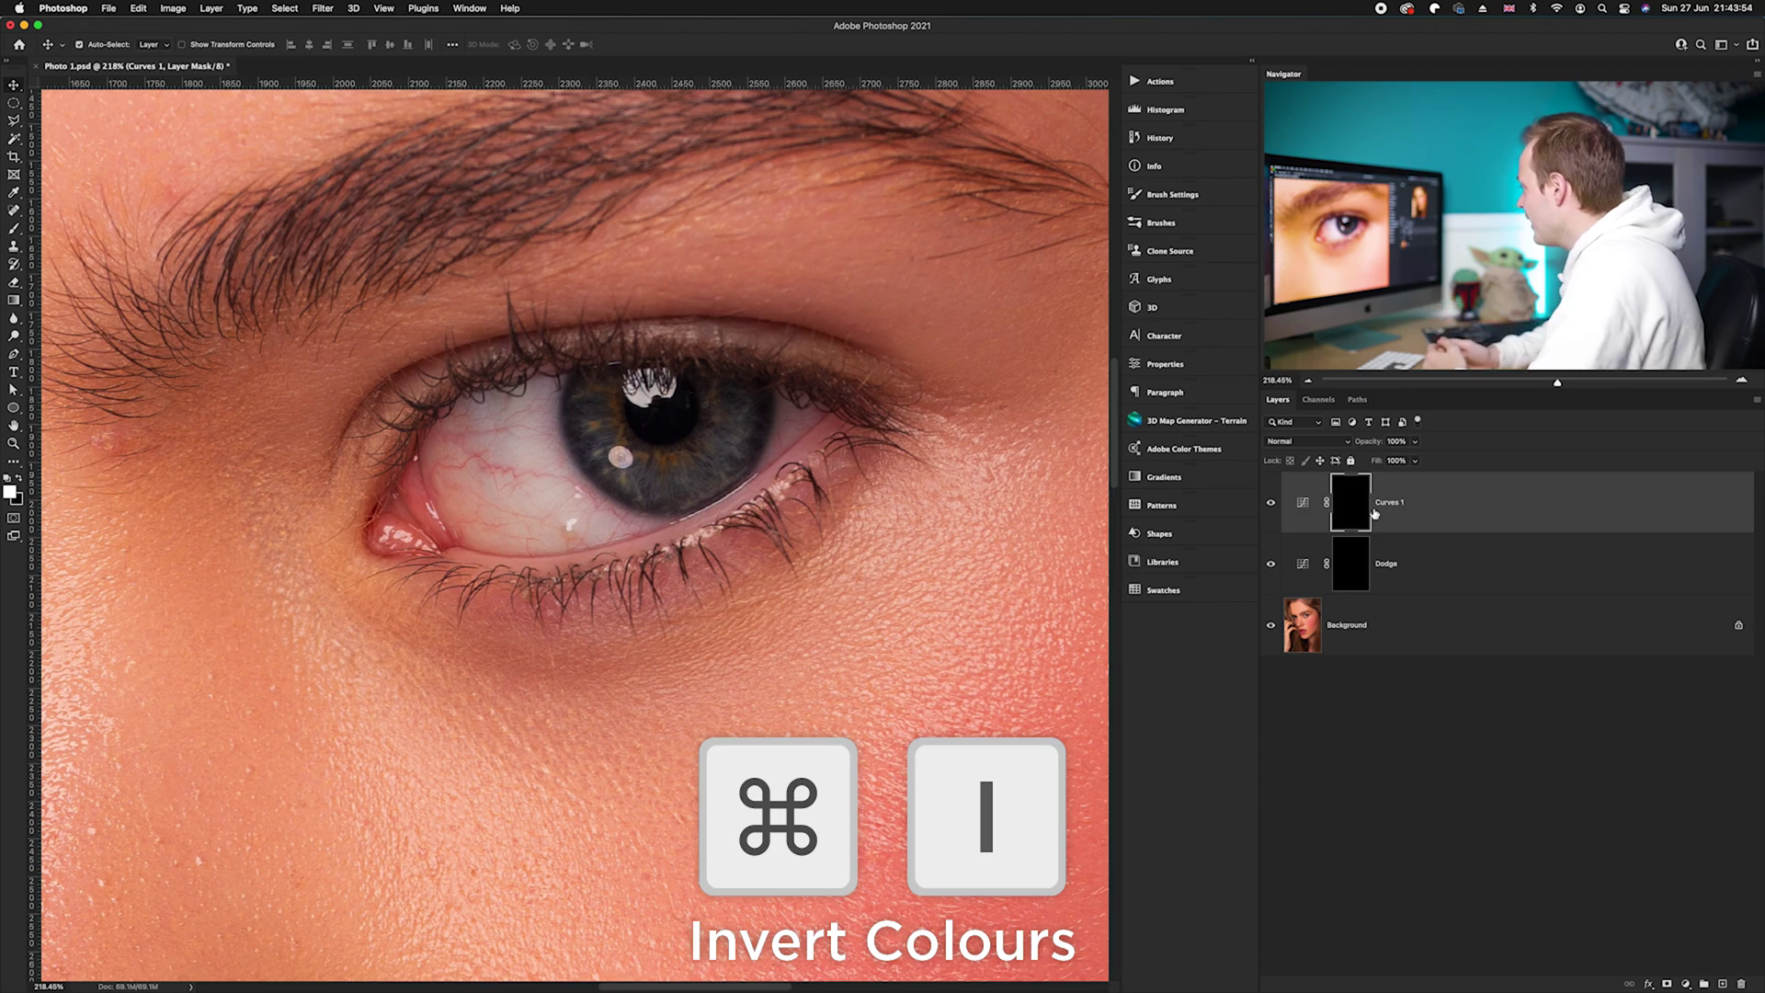
{"action": "double_click", "coordinate": [1390, 504]}
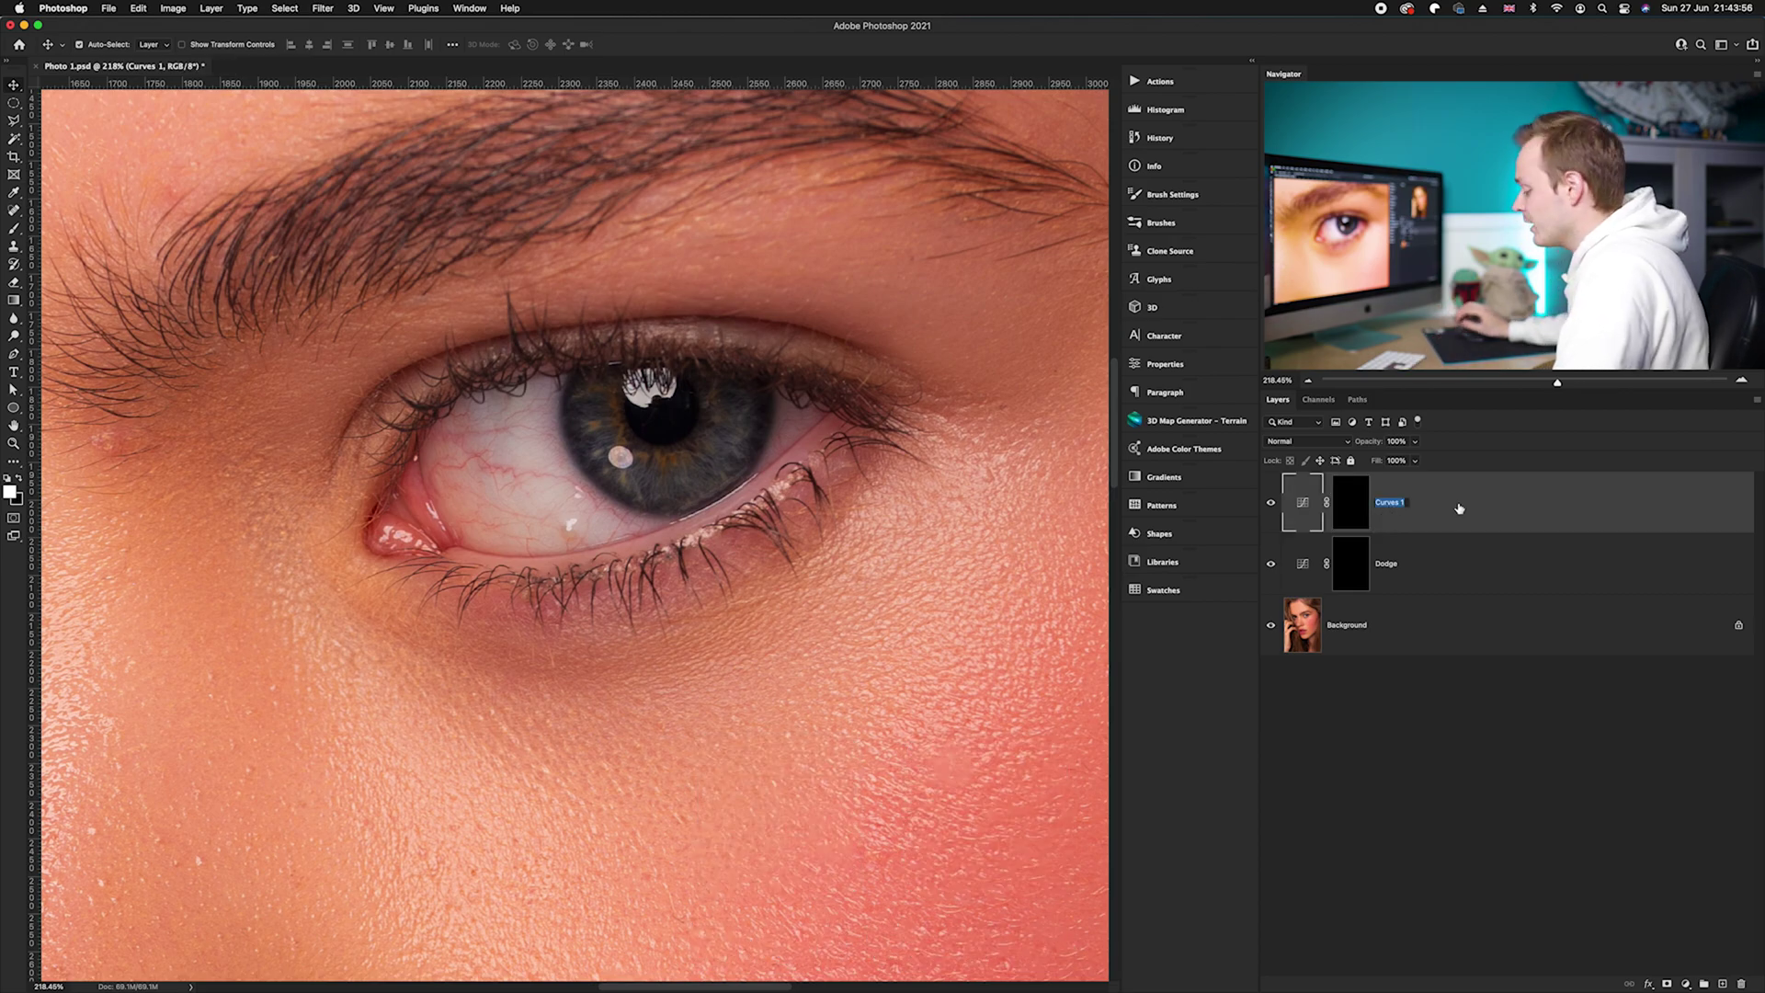
{"action": "type", "text": "Burn"}
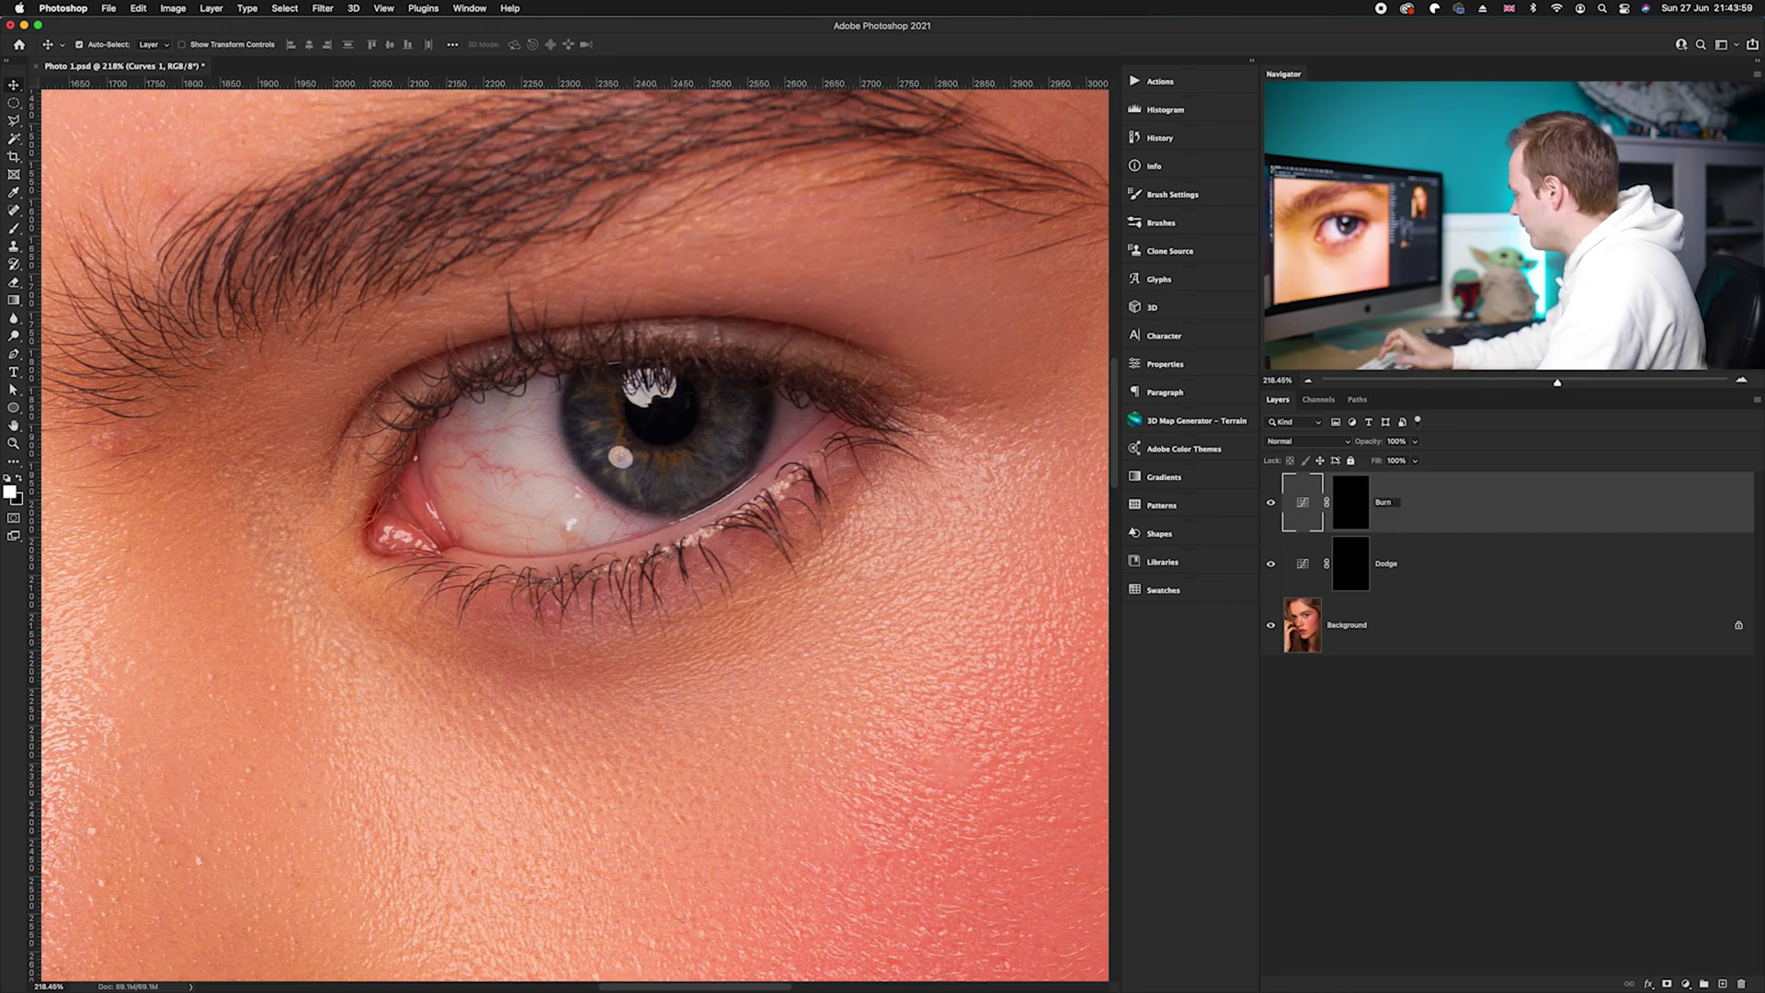
{"action": "key", "text": "Return"}
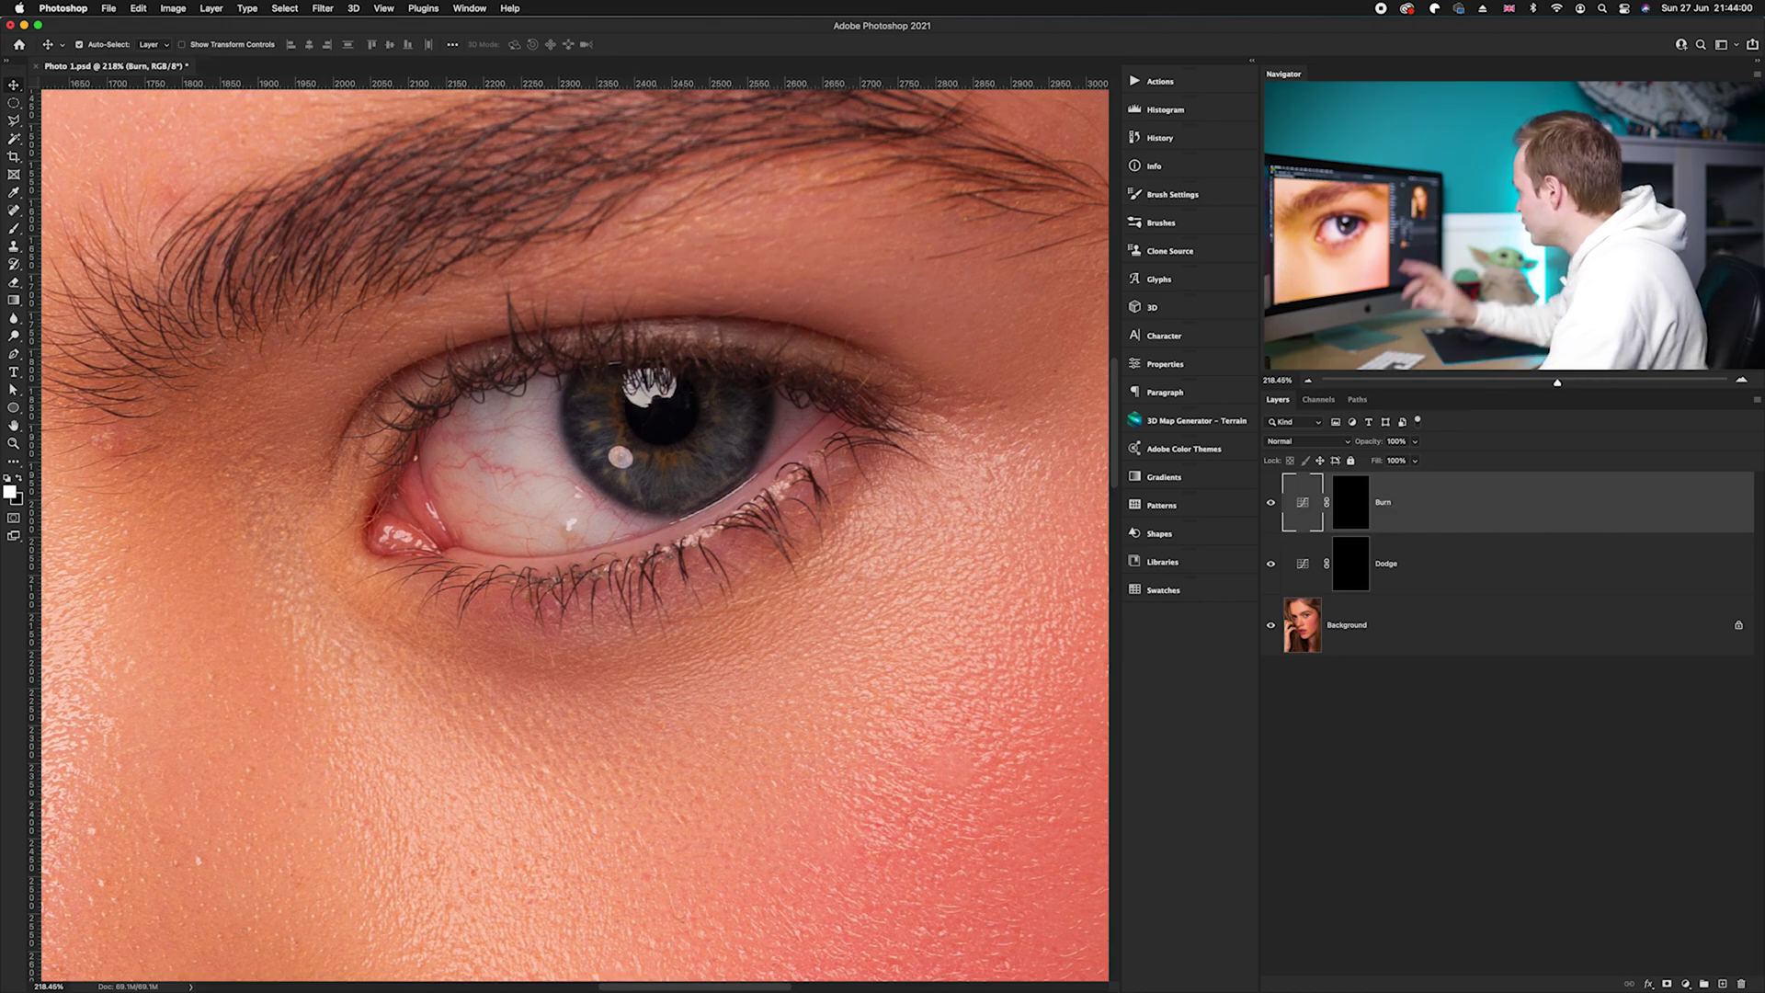
{"action": "left_click", "coordinate": [1335, 647]}
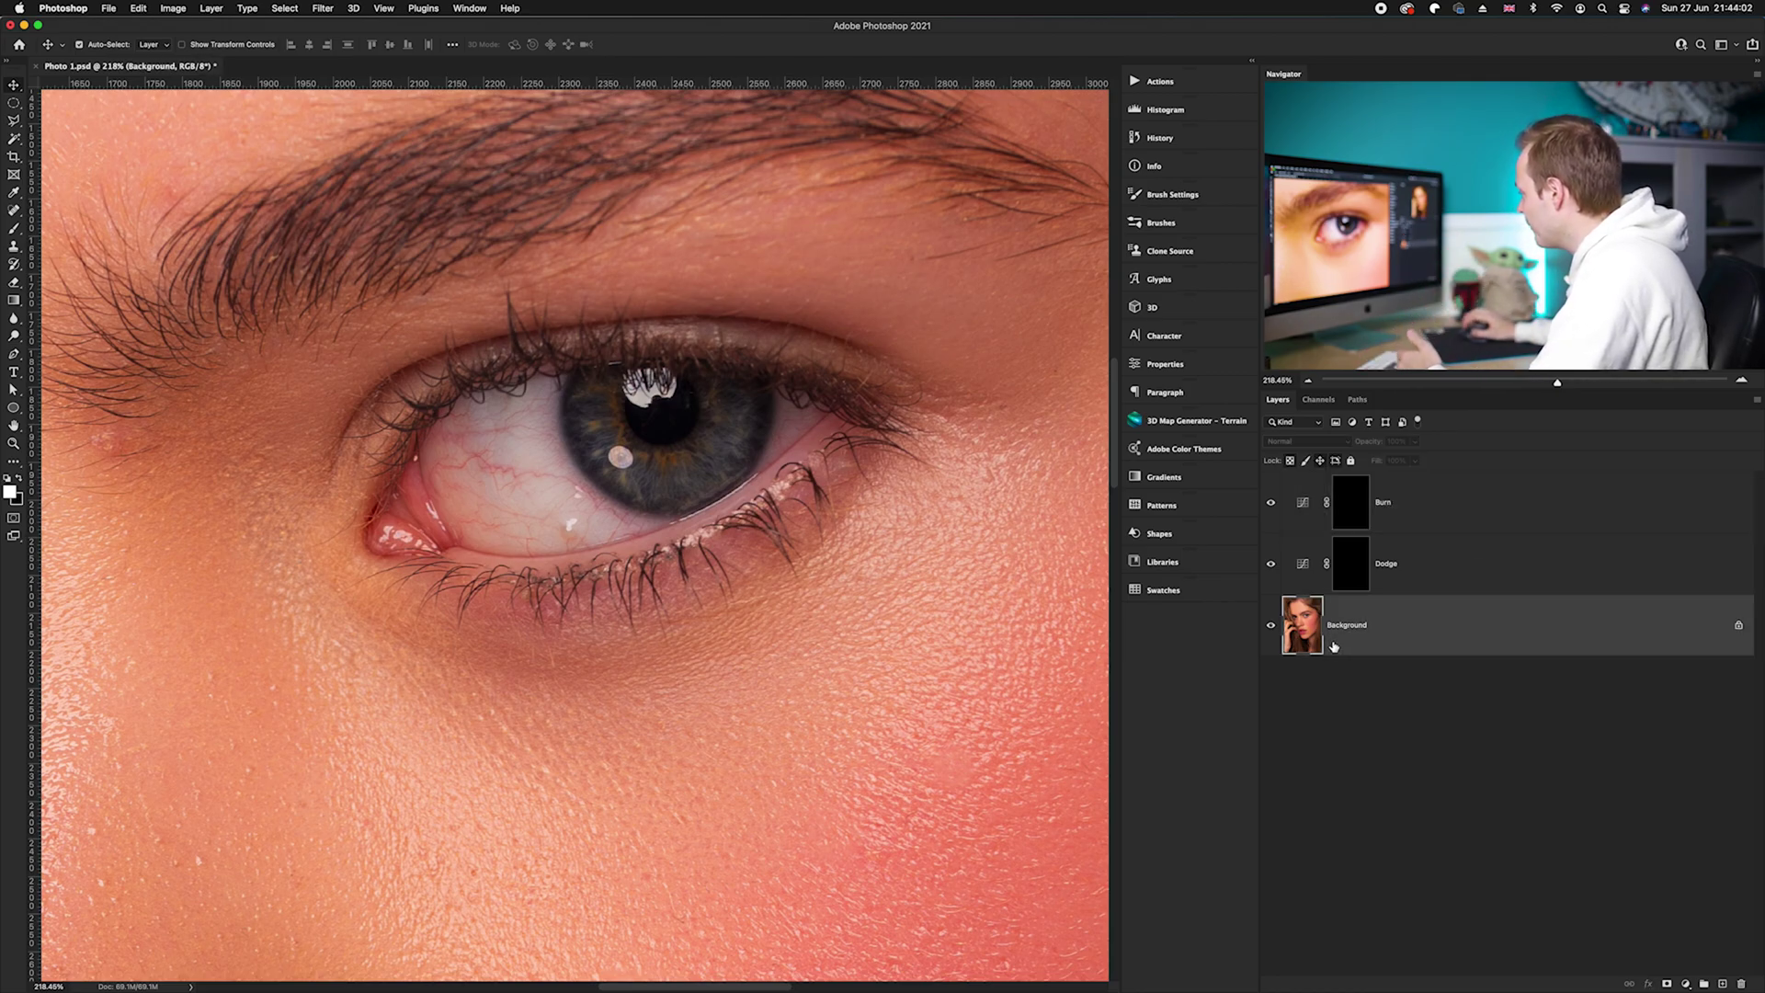
{"action": "left_click", "coordinate": [1317, 577]}
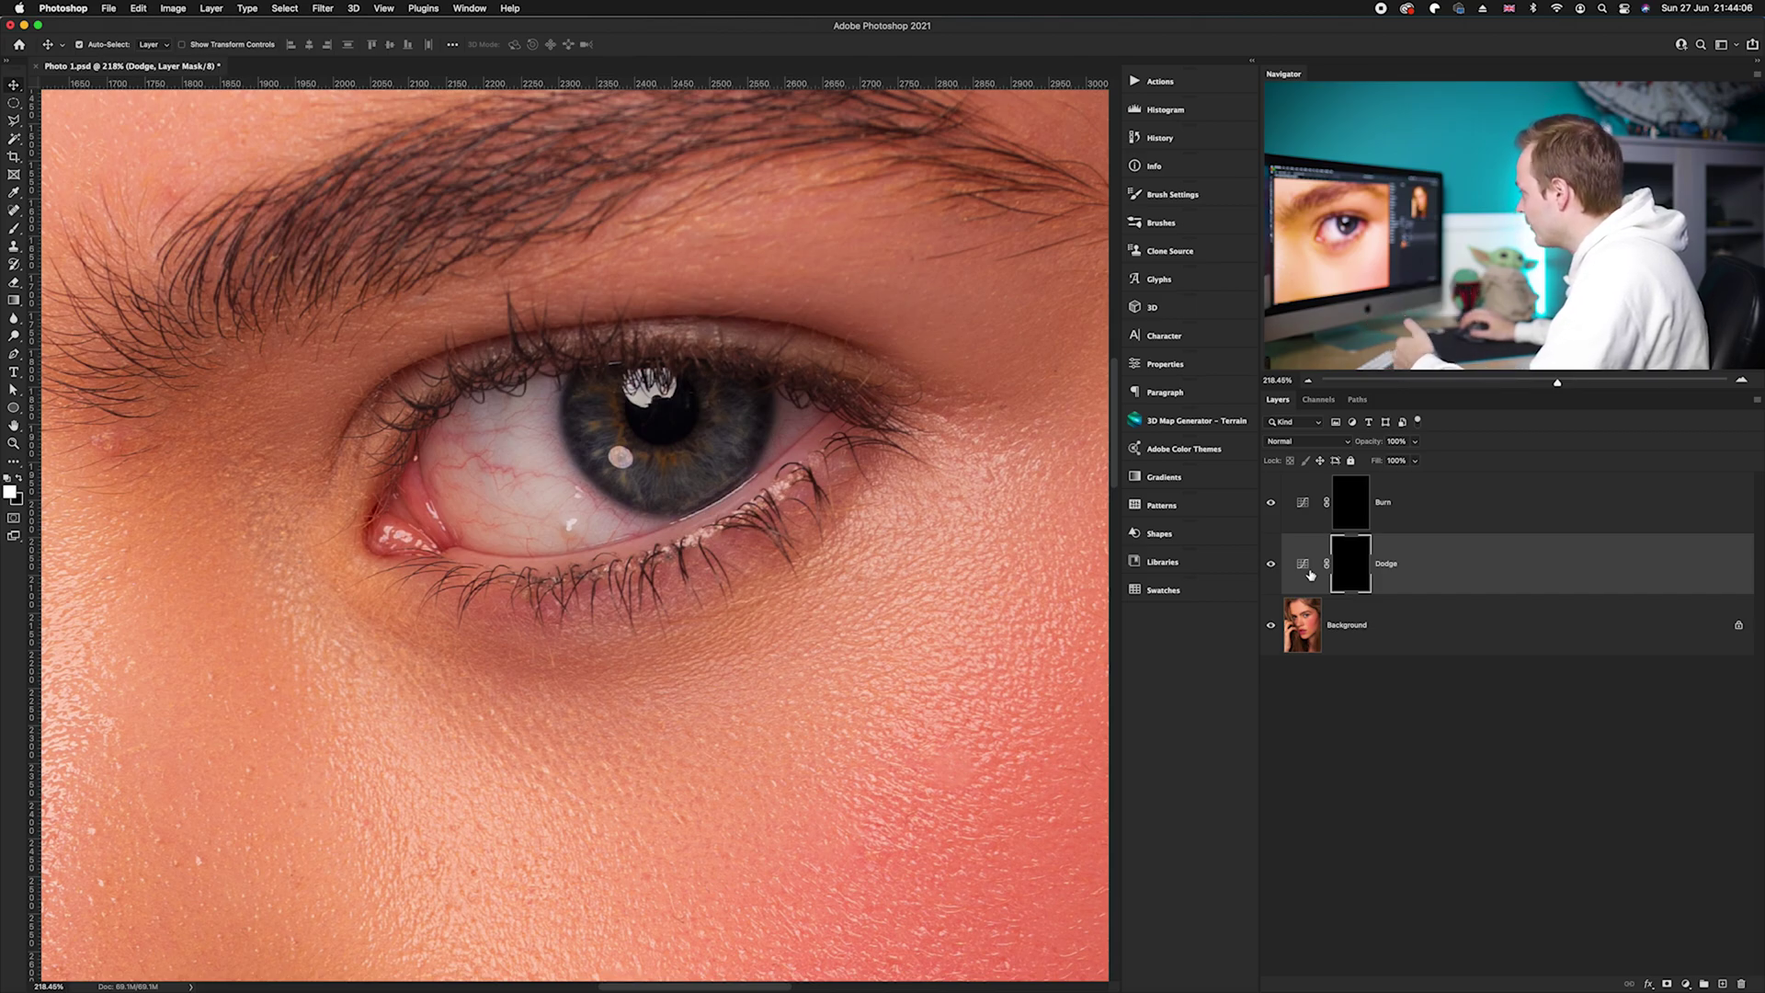
{"action": "left_click", "coordinate": [1306, 515]}
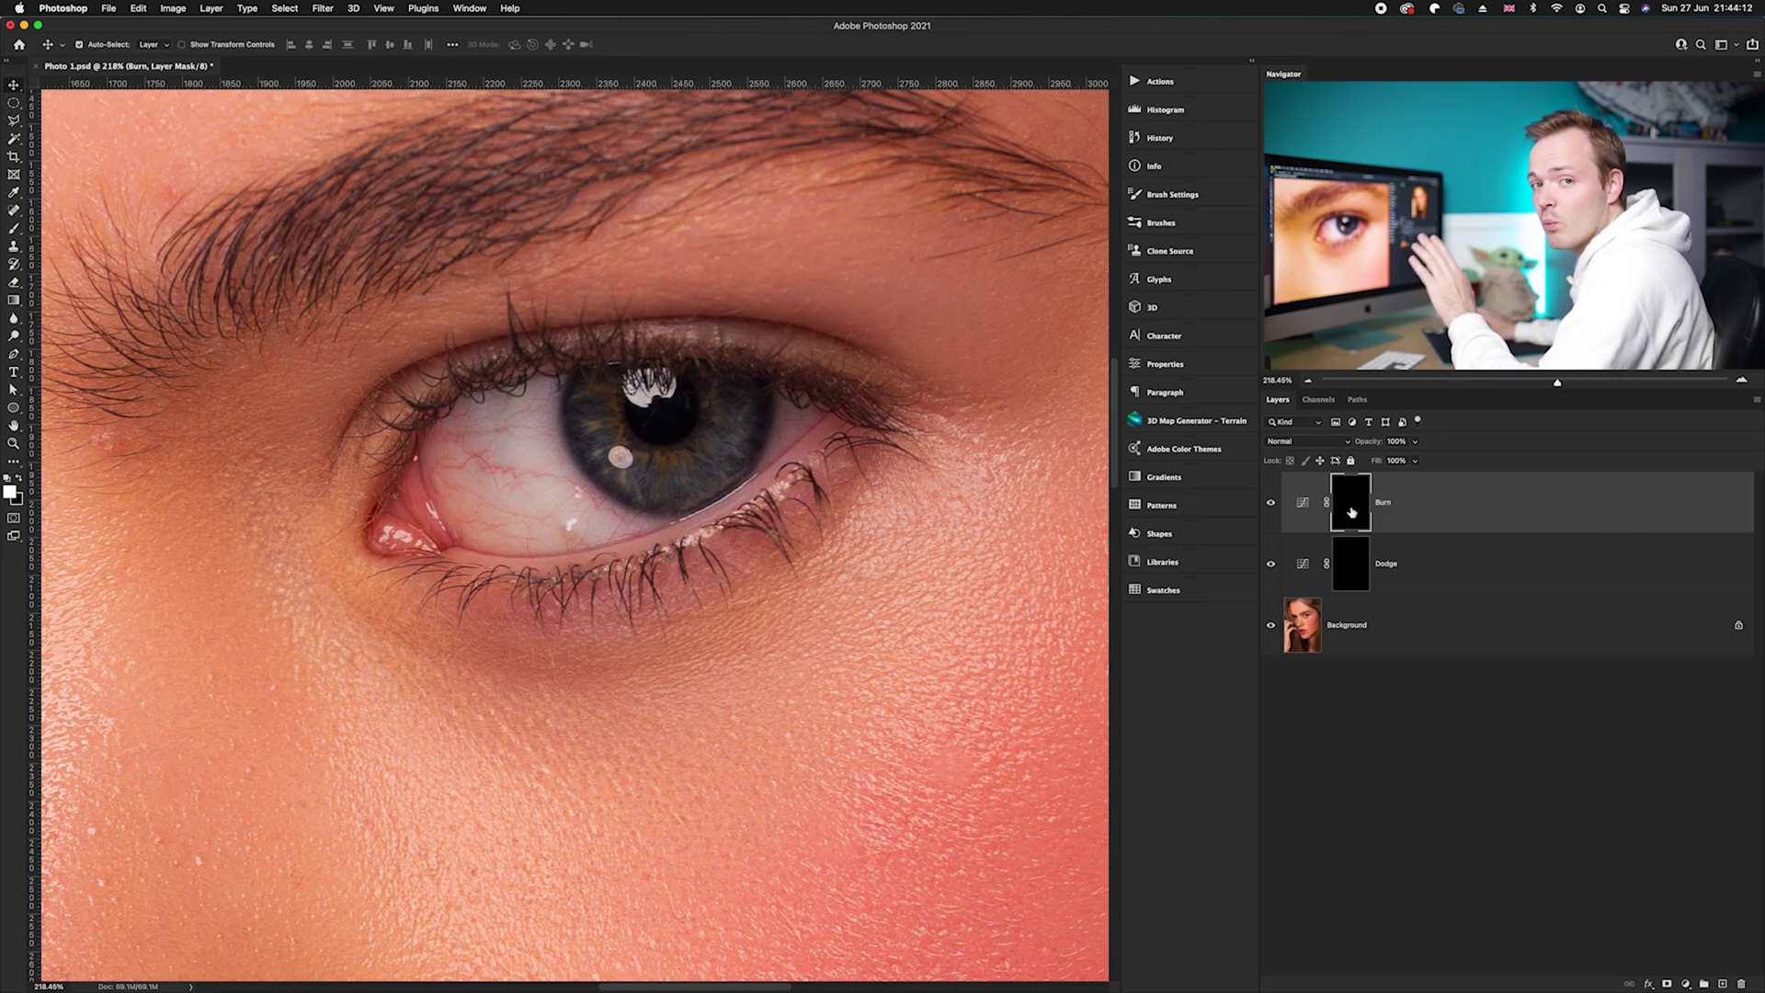
- Target the Dodge layer's mask and use pure white (RGB 255, 255, 255) as the foreground colour
{"action": "left_click", "coordinate": [1351, 556]}
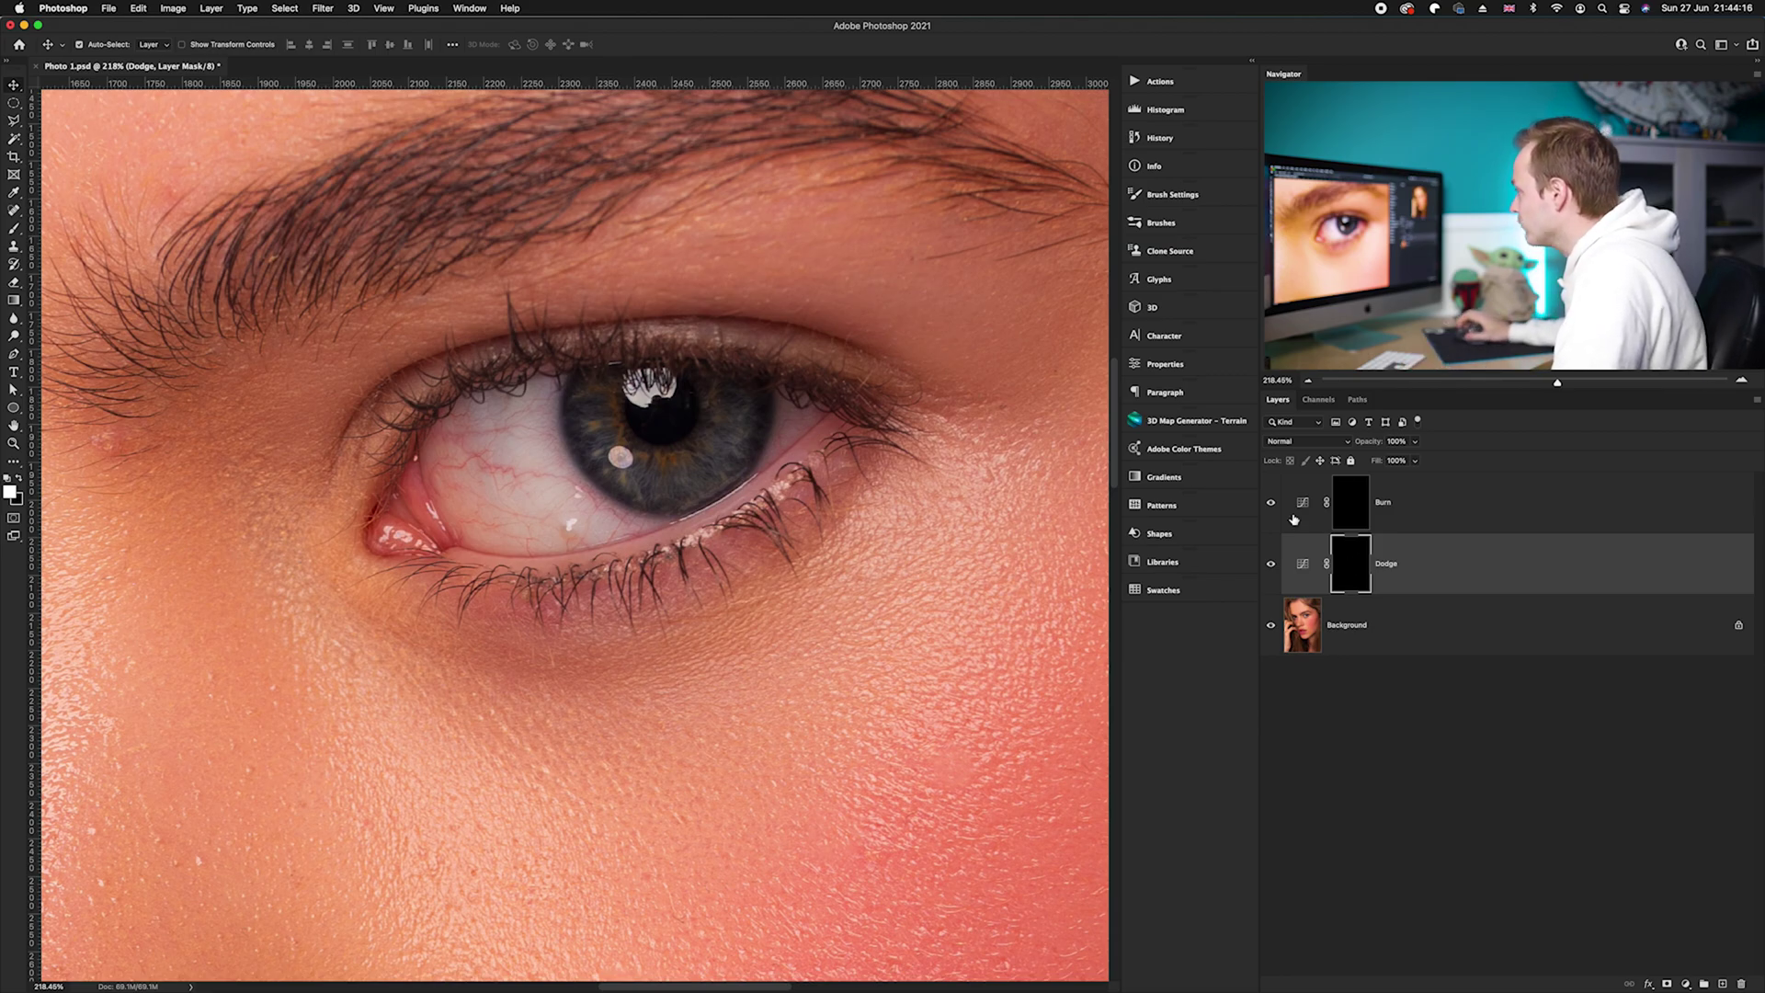
{"action": "scroll", "coordinate": [691, 397], "scroll_direction": "up", "scroll_amount": 5}
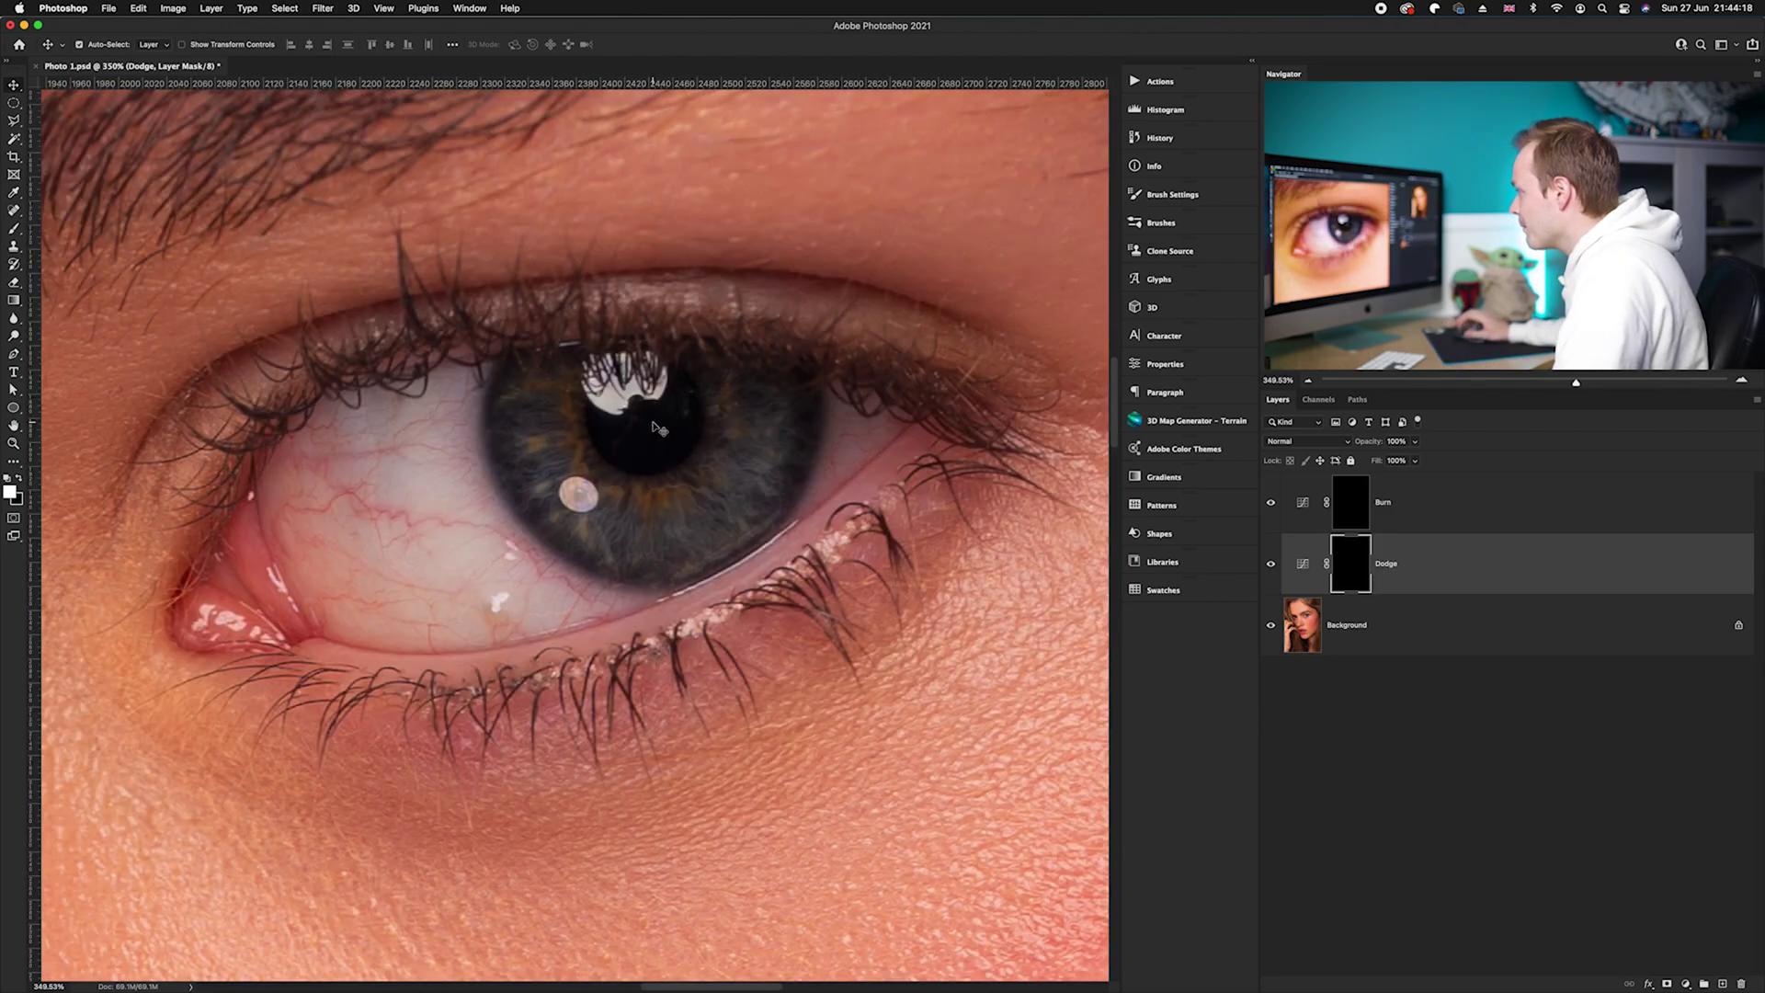
{"action": "left_click", "coordinate": [11, 492]}
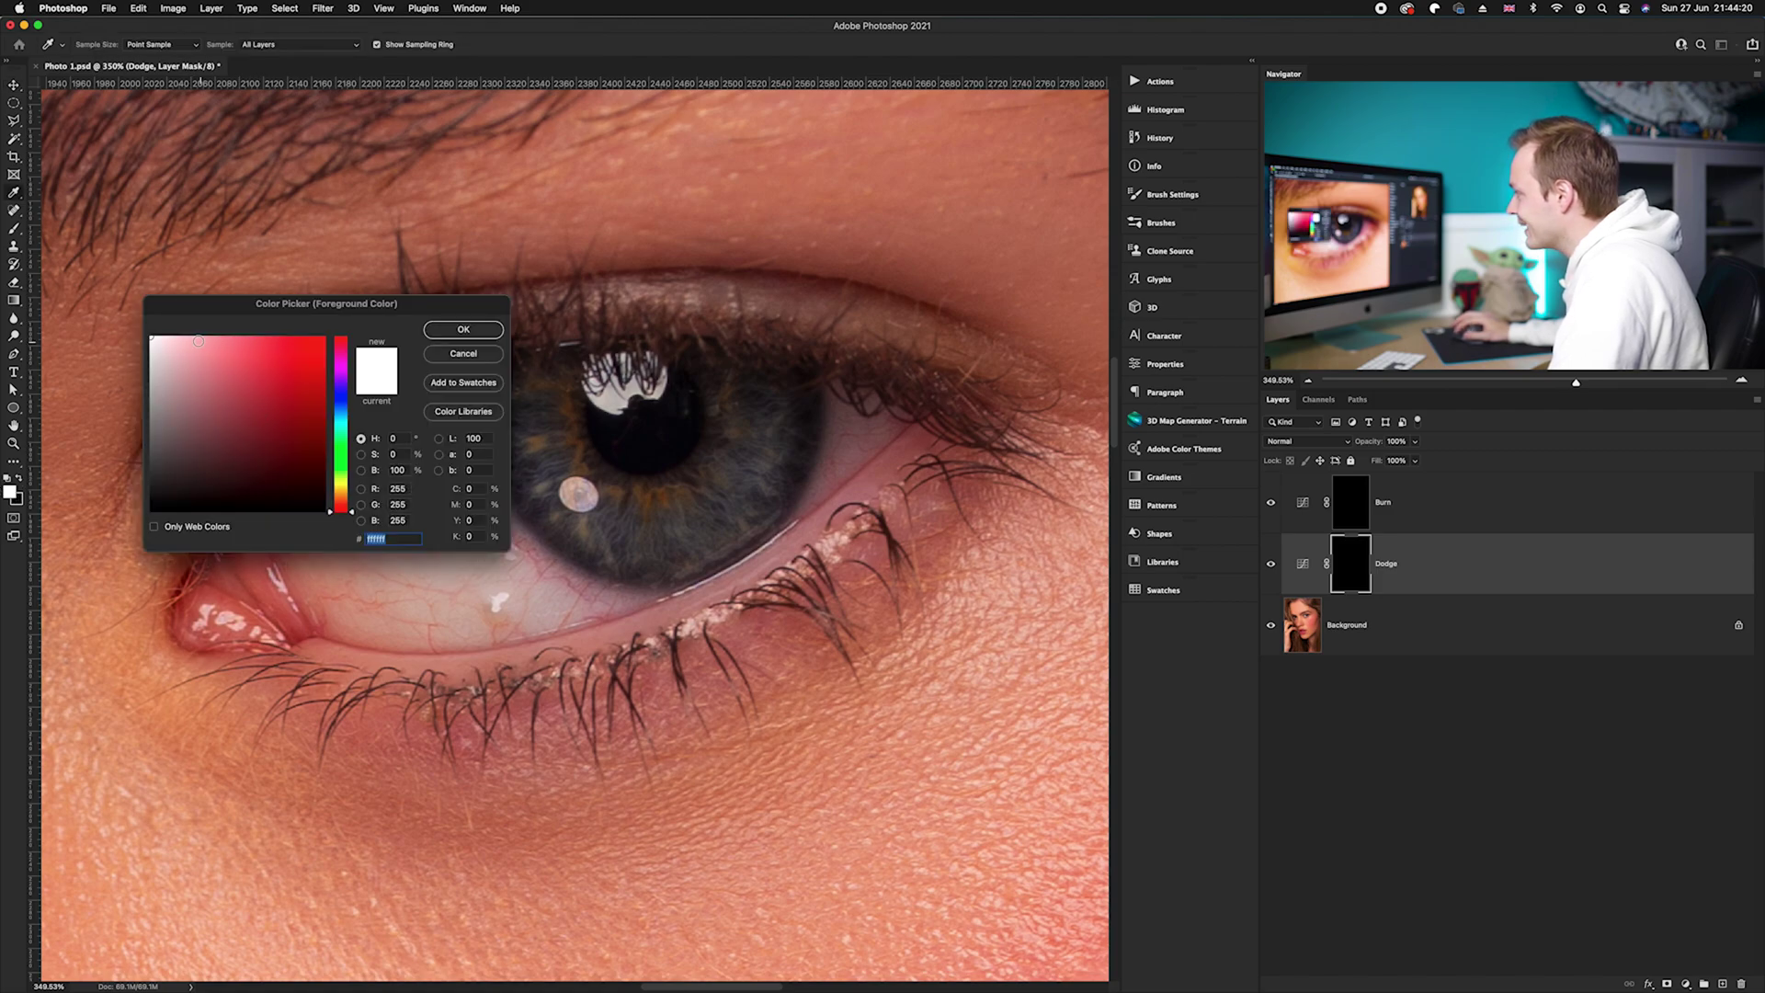
{"action": "left_click_drag", "start_coordinate": [243, 309], "coordinate": [301, 320]}
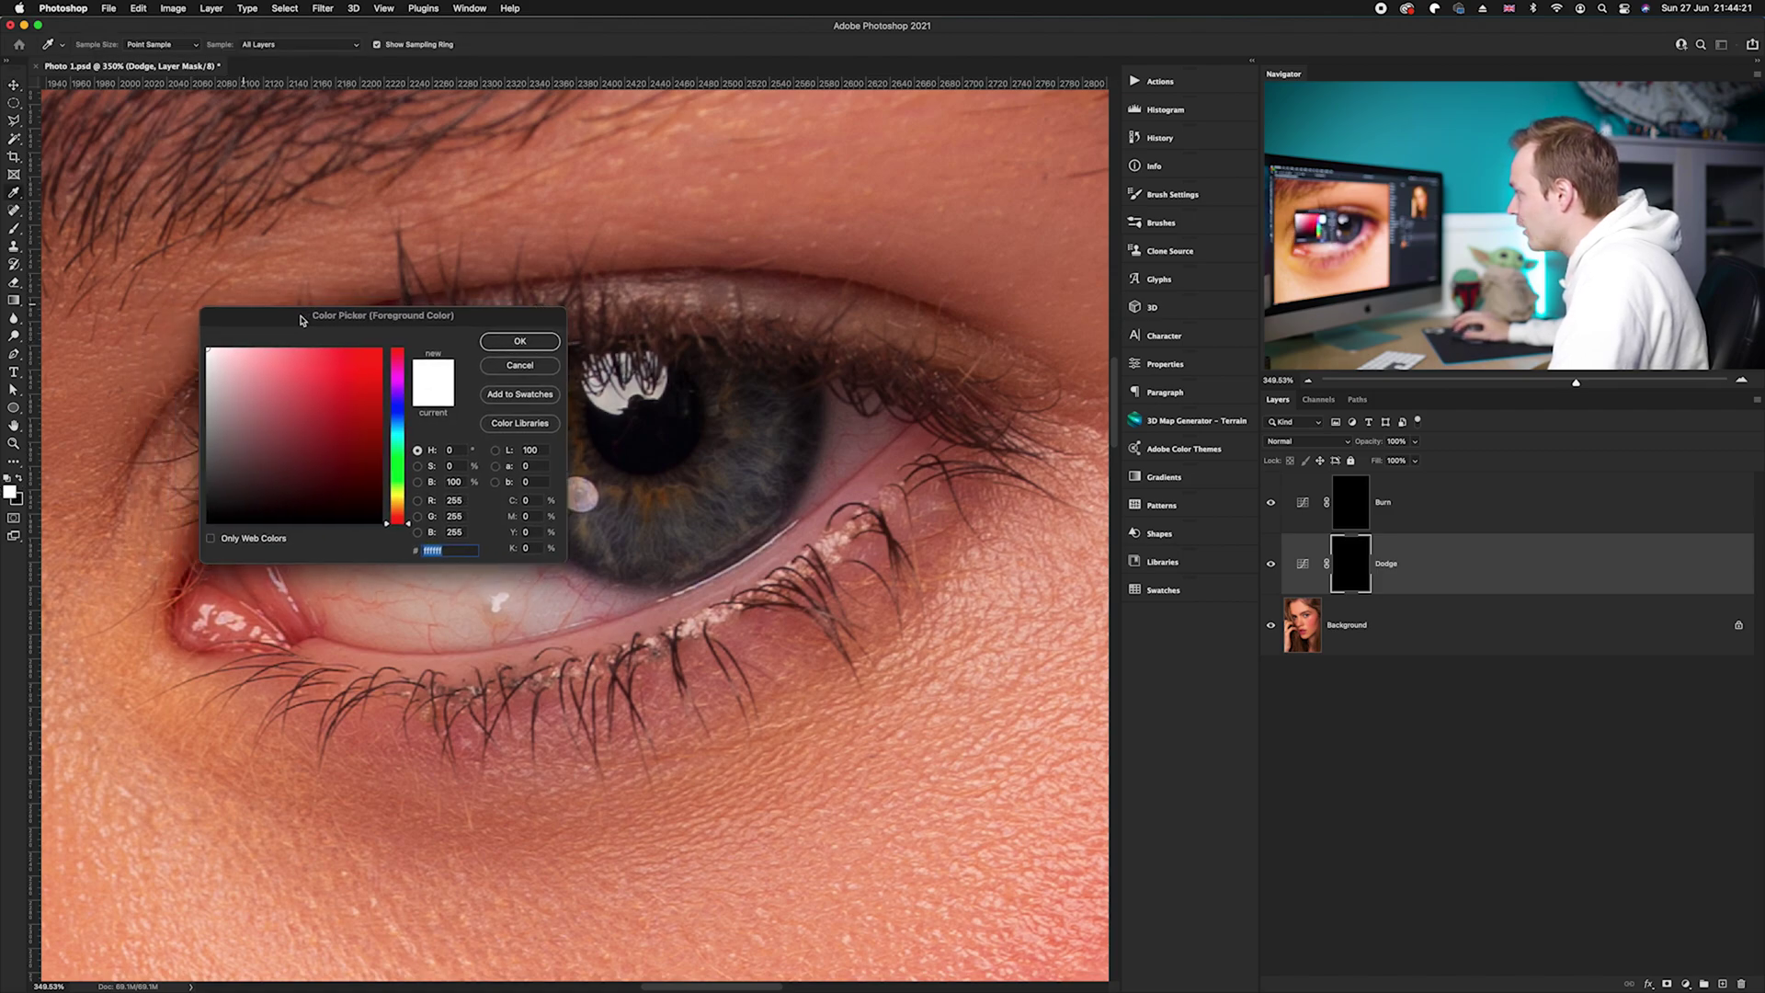
{"action": "left_click", "coordinate": [519, 342]}
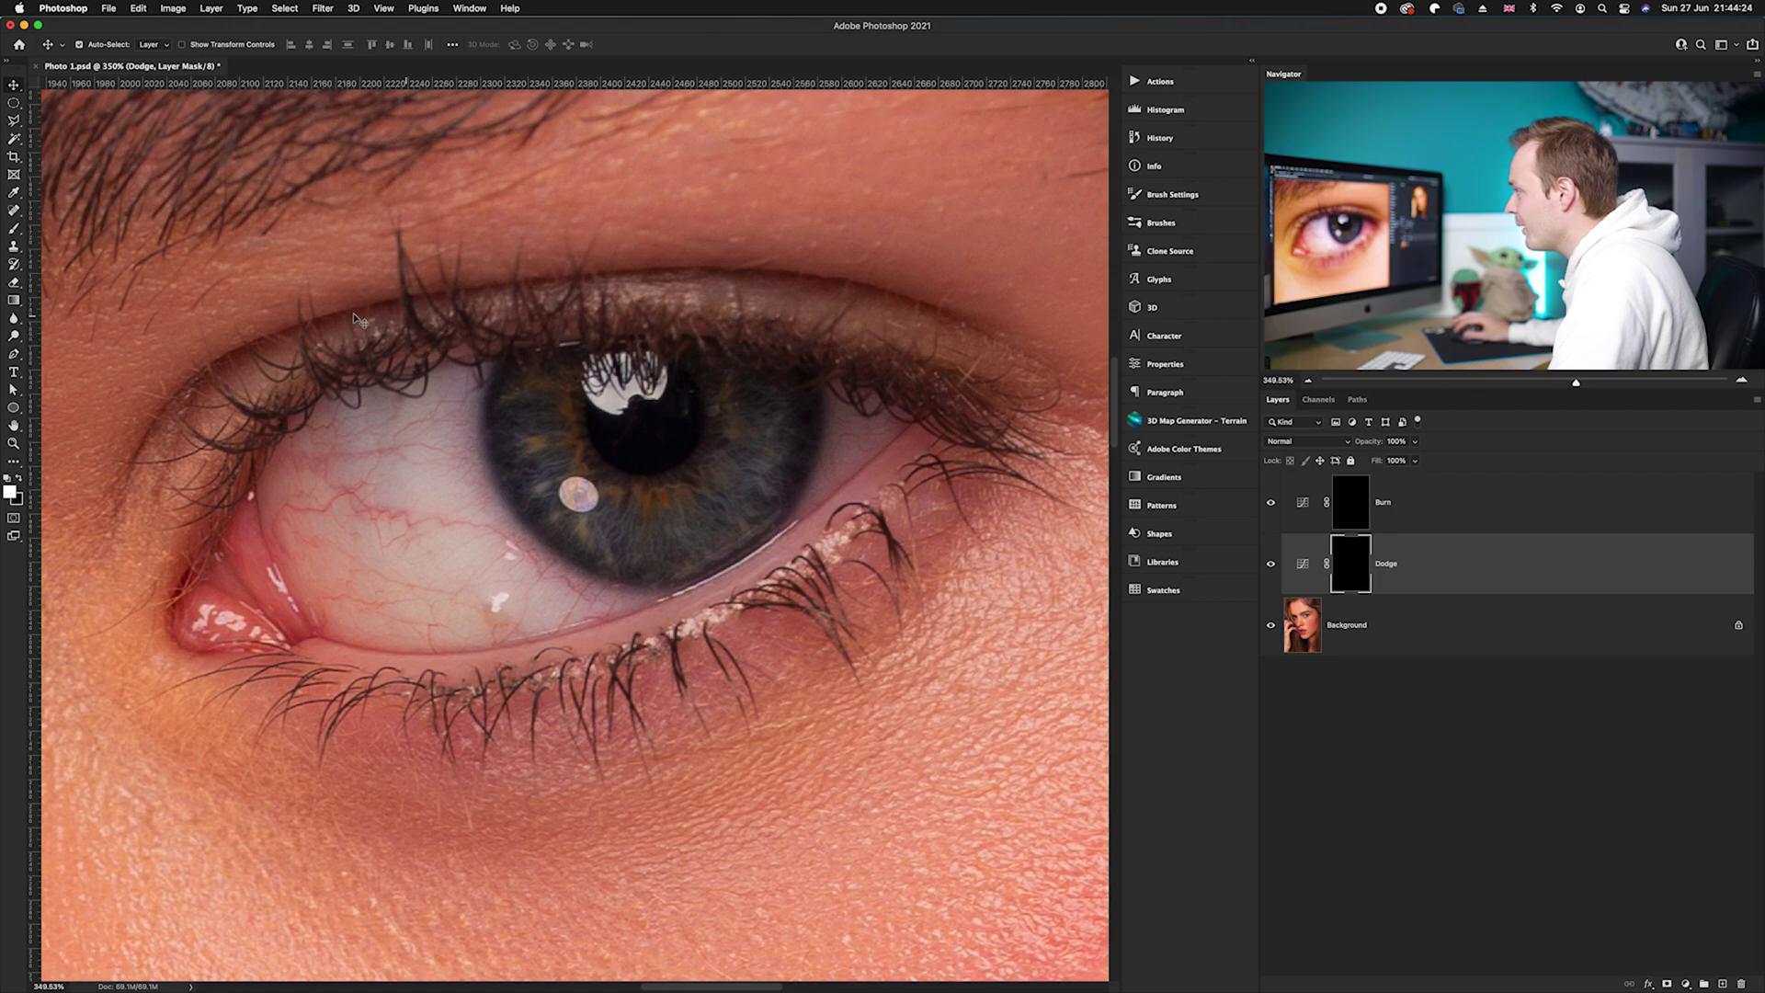
- Set up the Brush tool in Normal mode with 100% opacity and 10% flow, sized small enough for the iris detail
{"action": "left_click", "coordinate": [15, 232]}
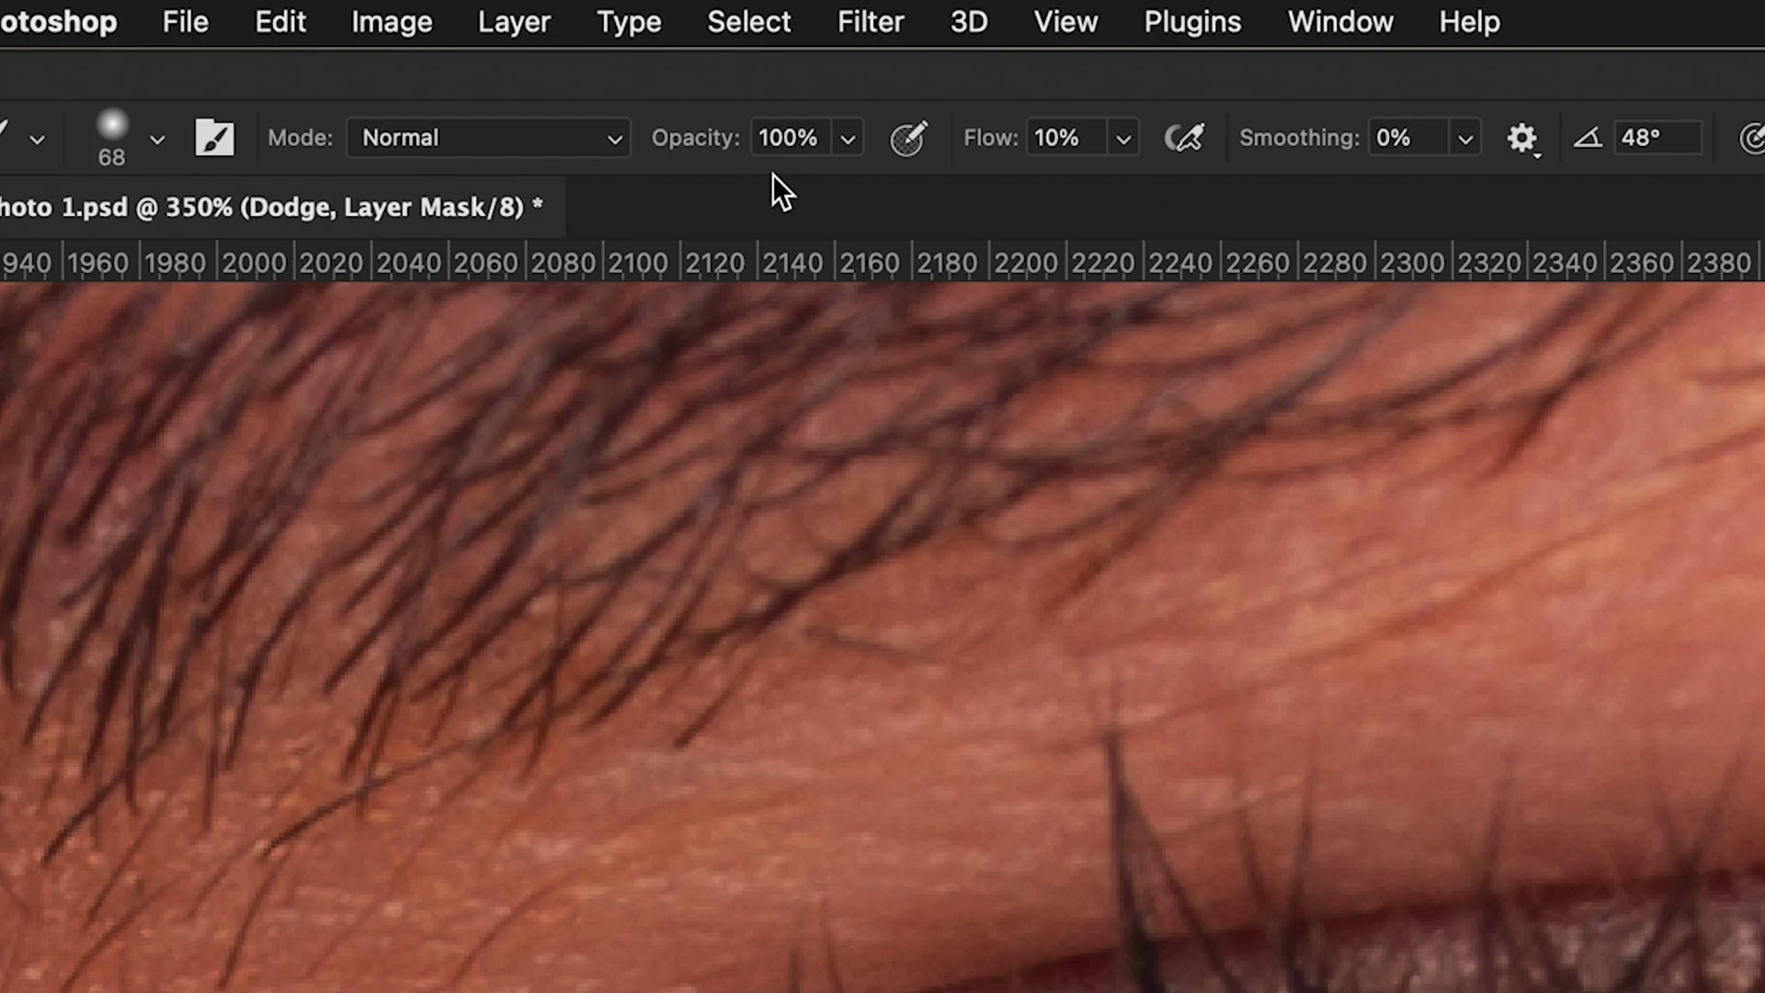
{"action": "left_click", "coordinate": [485, 140]}
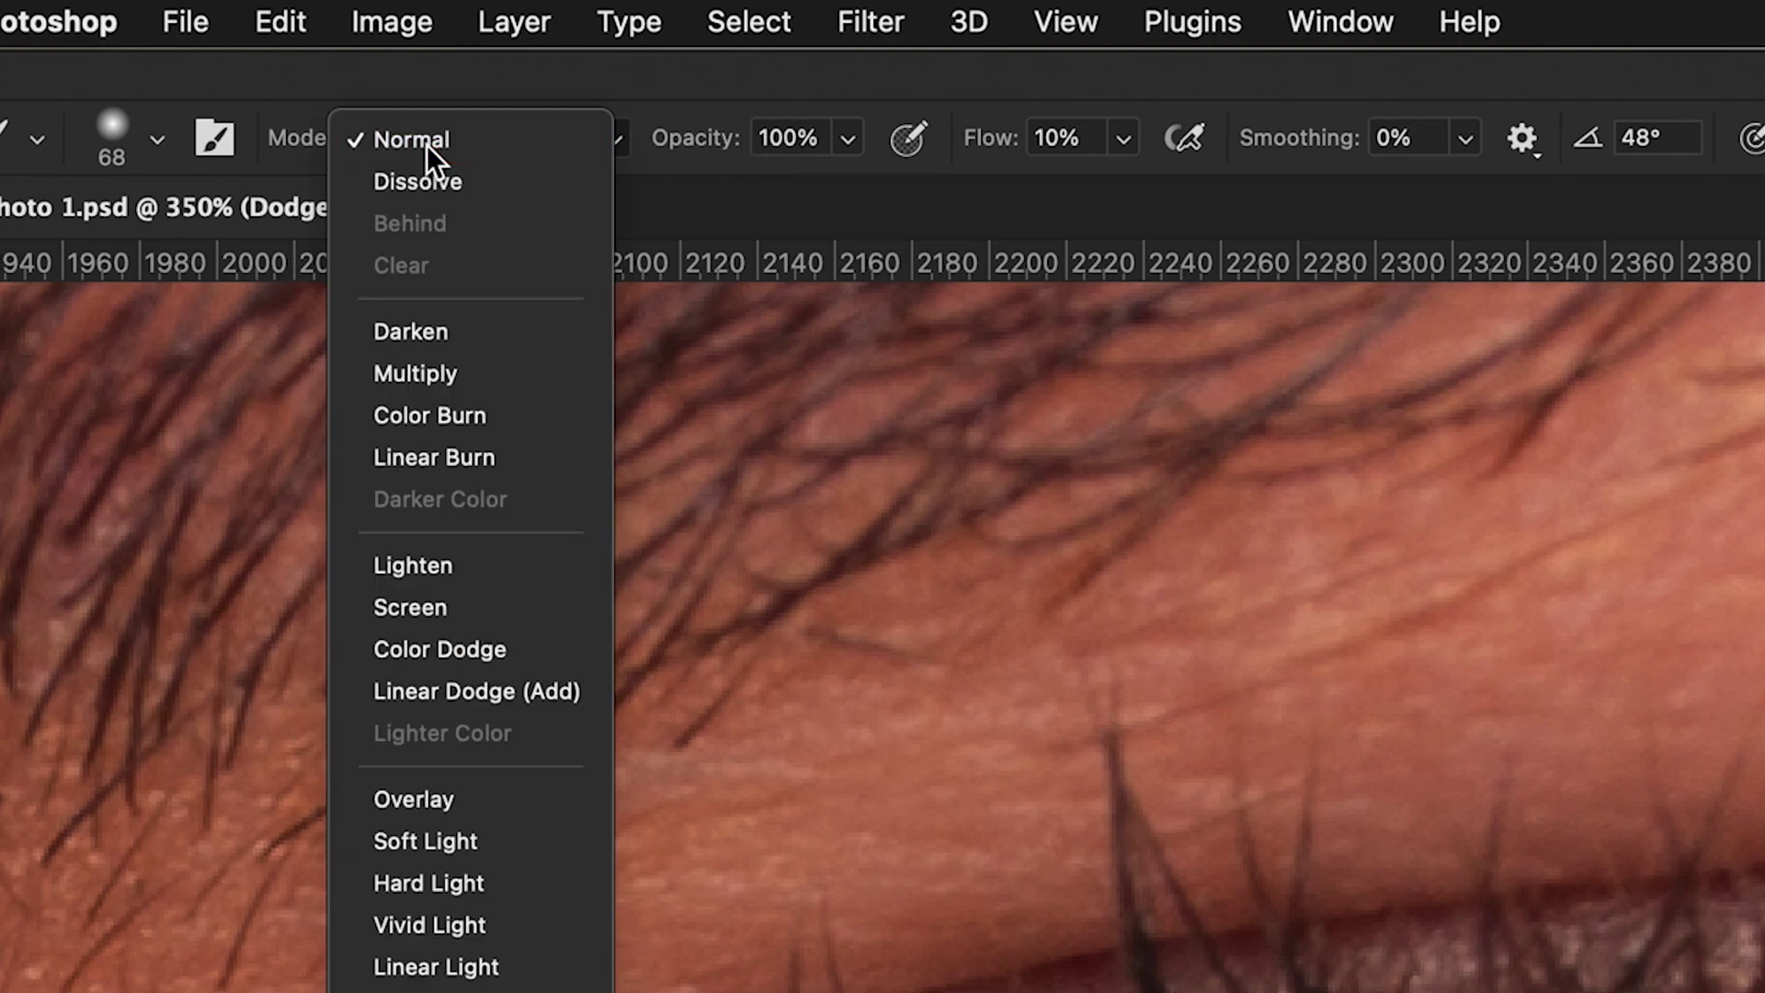
{"action": "left_click", "coordinate": [427, 140]}
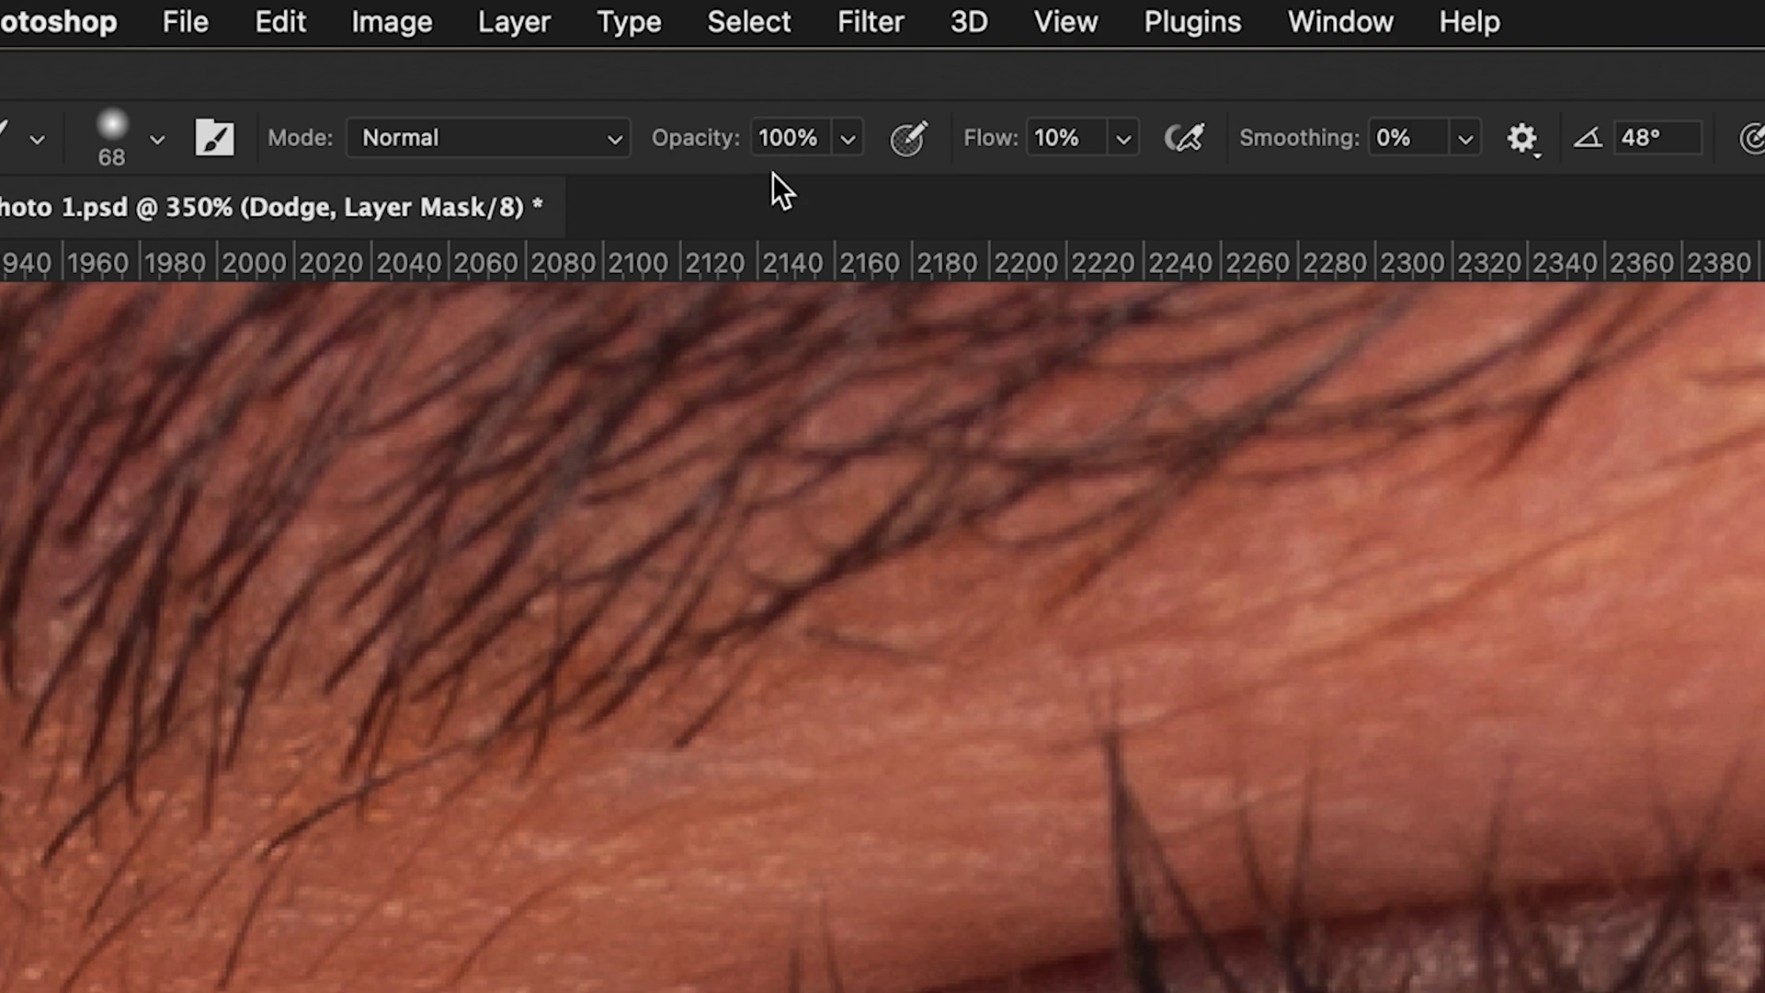
{"action": "left_click", "coordinate": [1057, 140]}
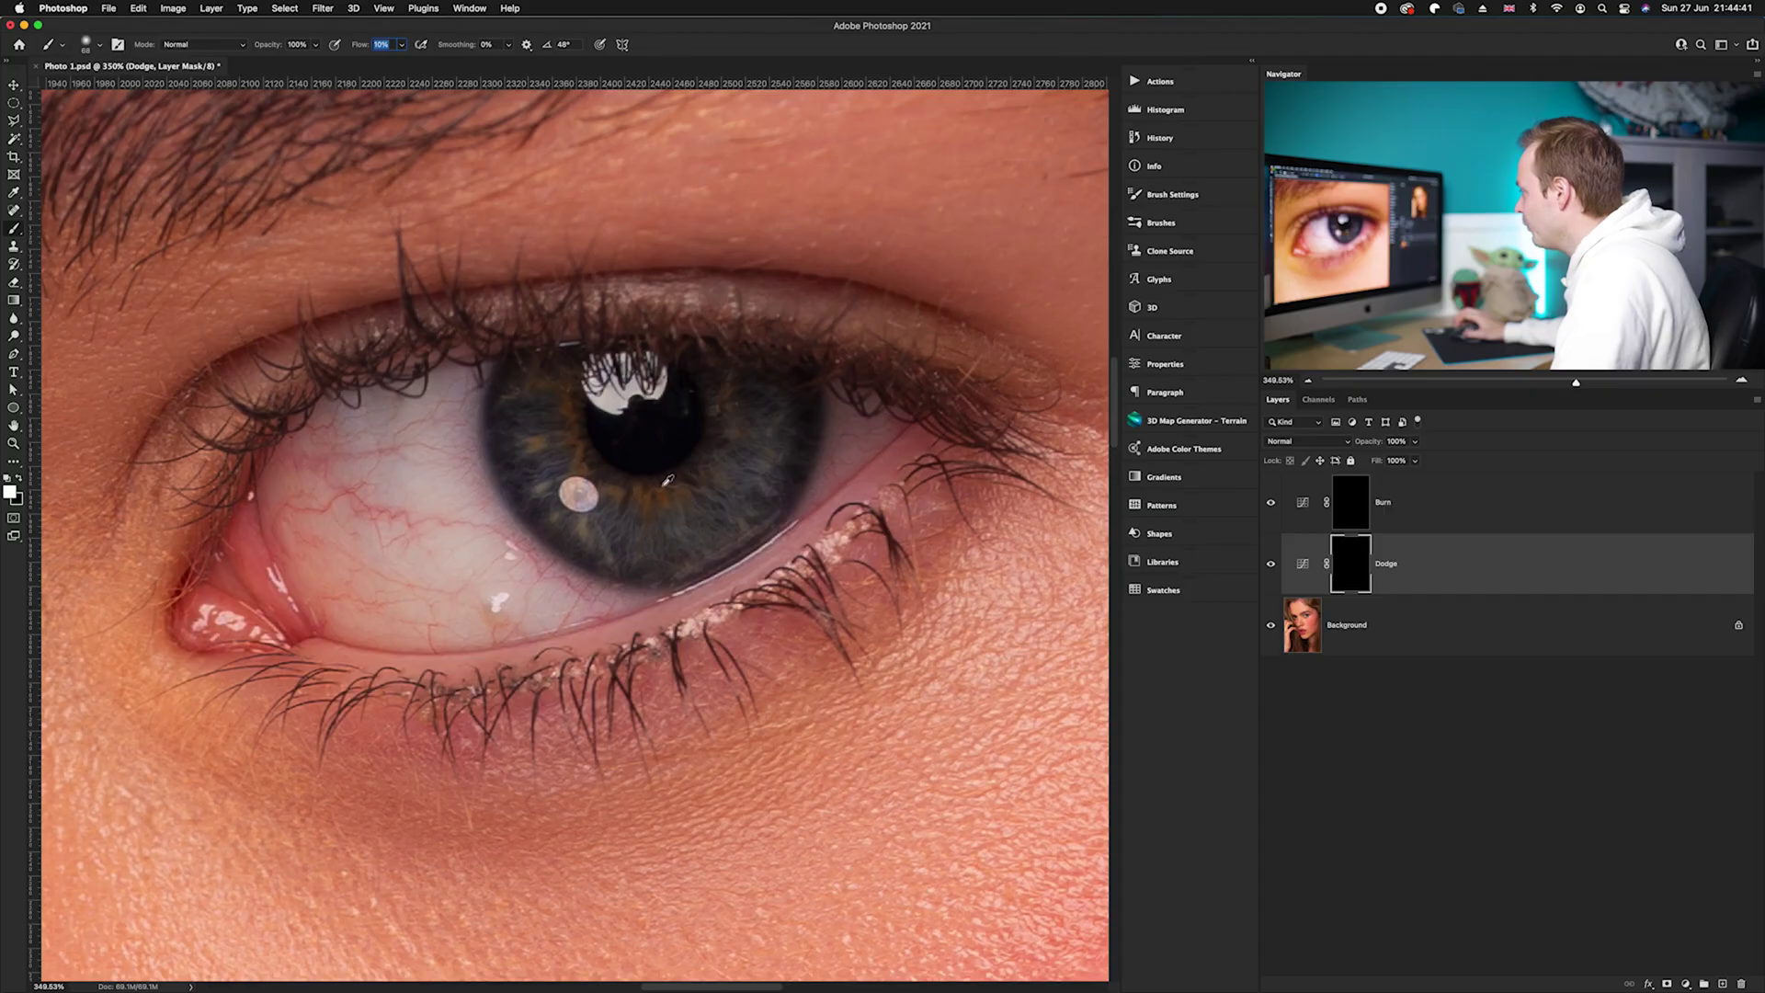
{"action": "scroll", "coordinate": [741, 453], "scroll_direction": "up", "scroll_amount": 3}
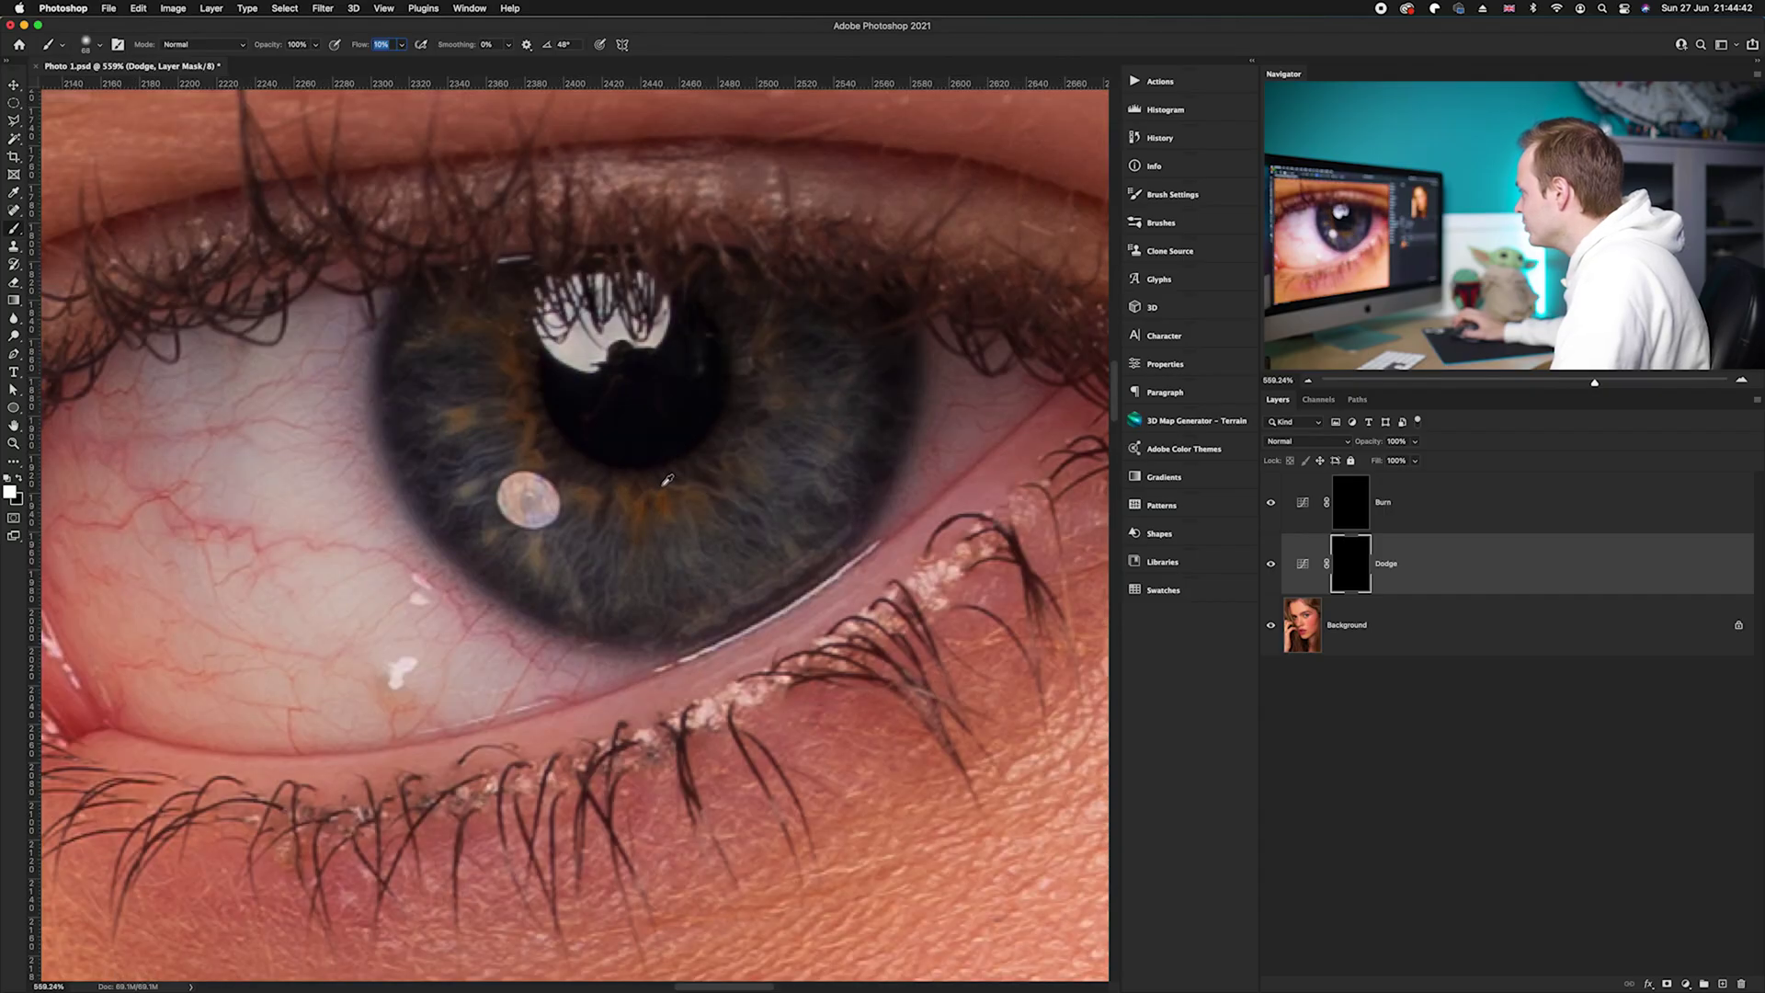
{"action": "left_click_drag", "start_coordinate": [741, 453], "coordinate": [727, 480]}
{"action": "left_click_drag", "start_coordinate": [674, 539], "coordinate": [557, 558]}
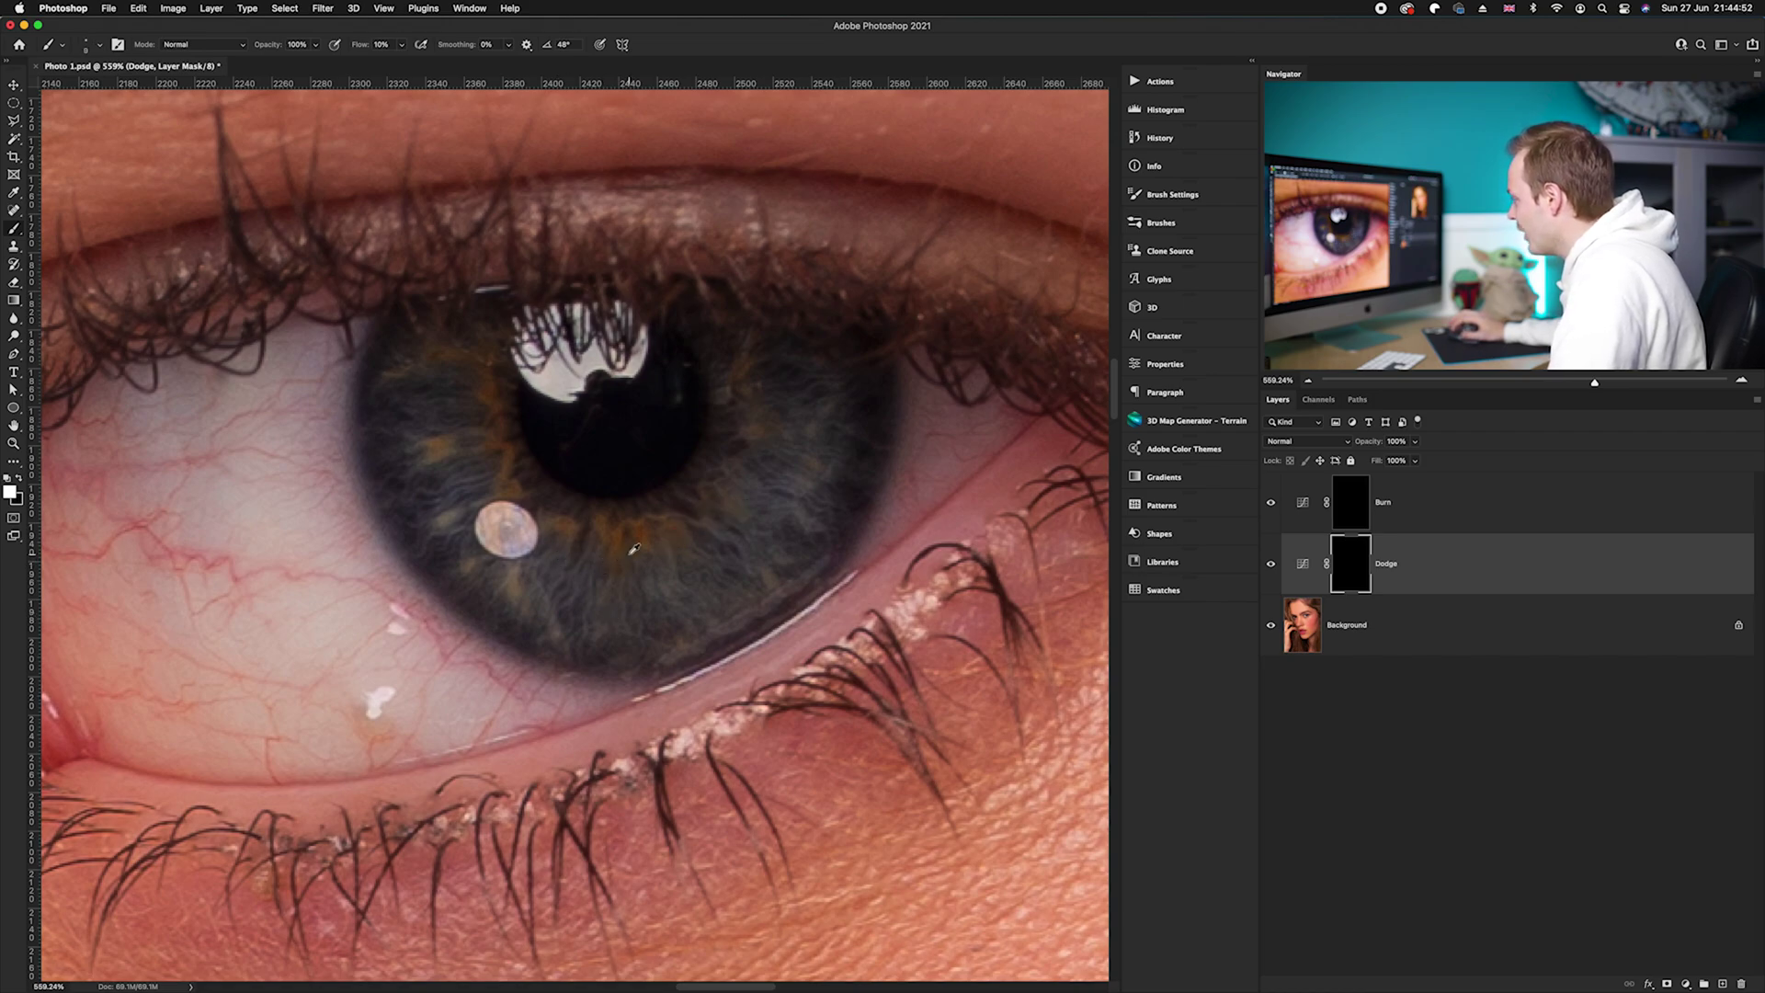
{"action": "left_click_drag", "start_coordinate": [625, 554], "coordinate": [626, 556]}
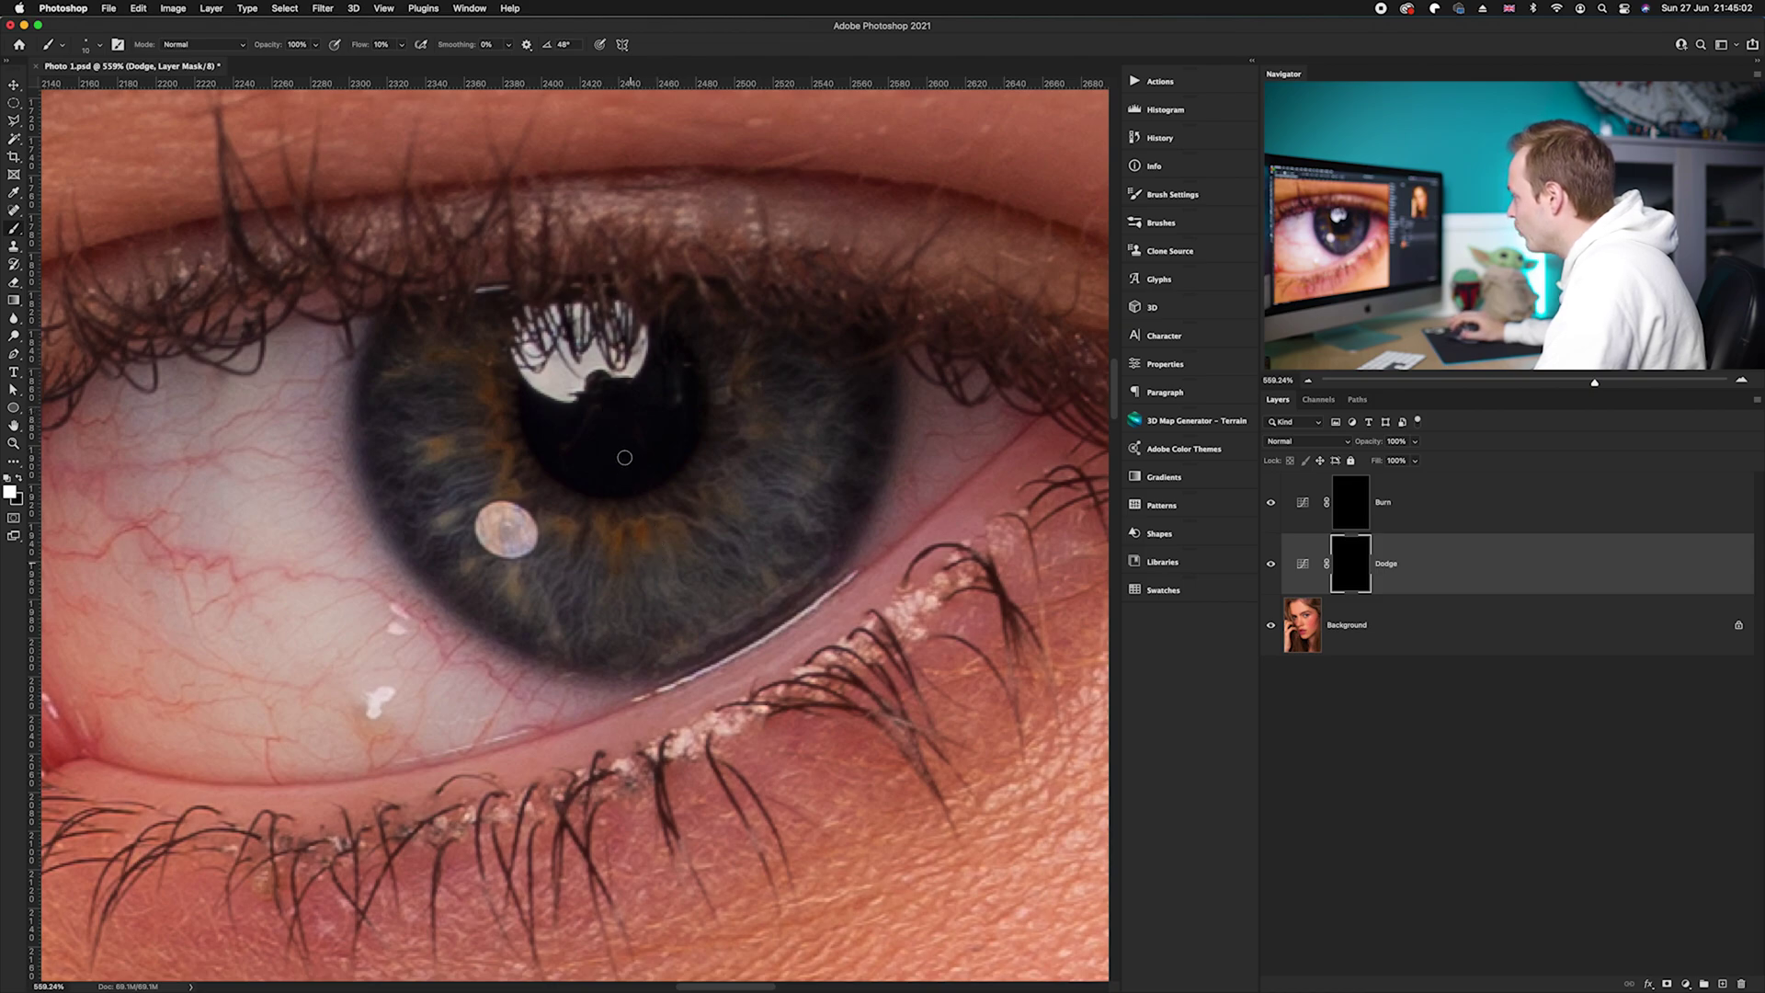
- Add an empty layer at the top of the layer stack and raise the brush flow to 100%
{"action": "left_click", "coordinate": [1723, 983]}
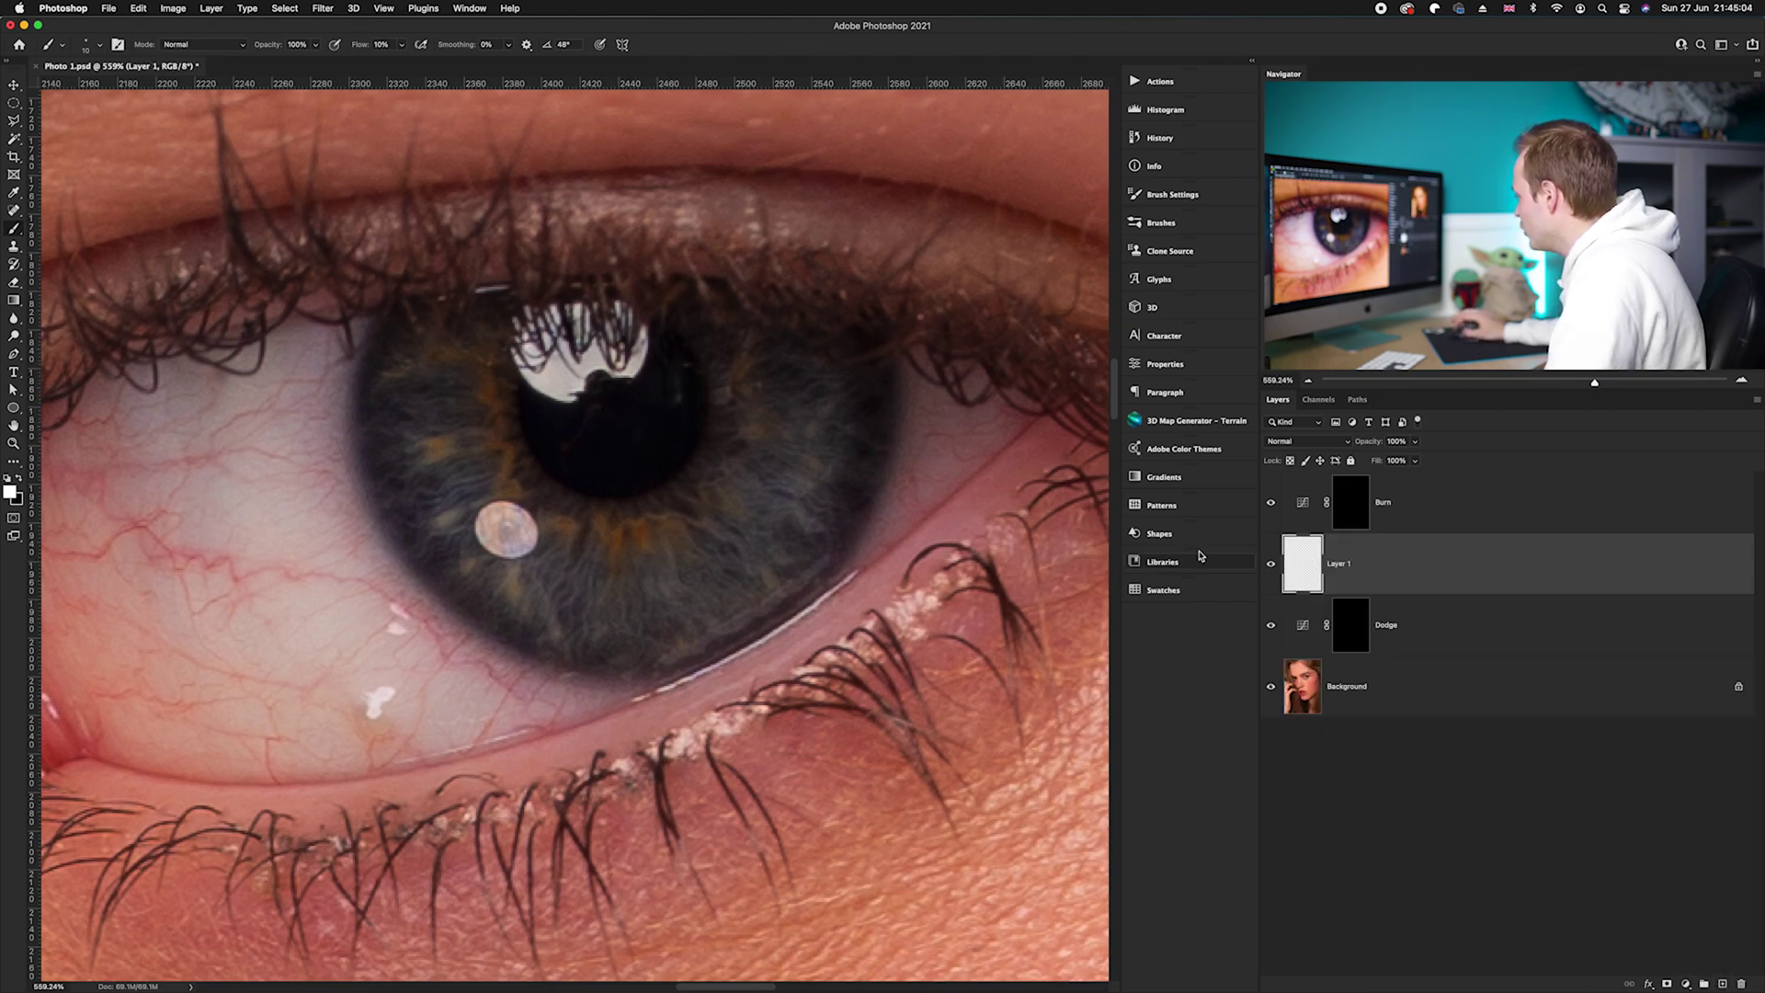
{"action": "key", "text": "super+bracketright"}
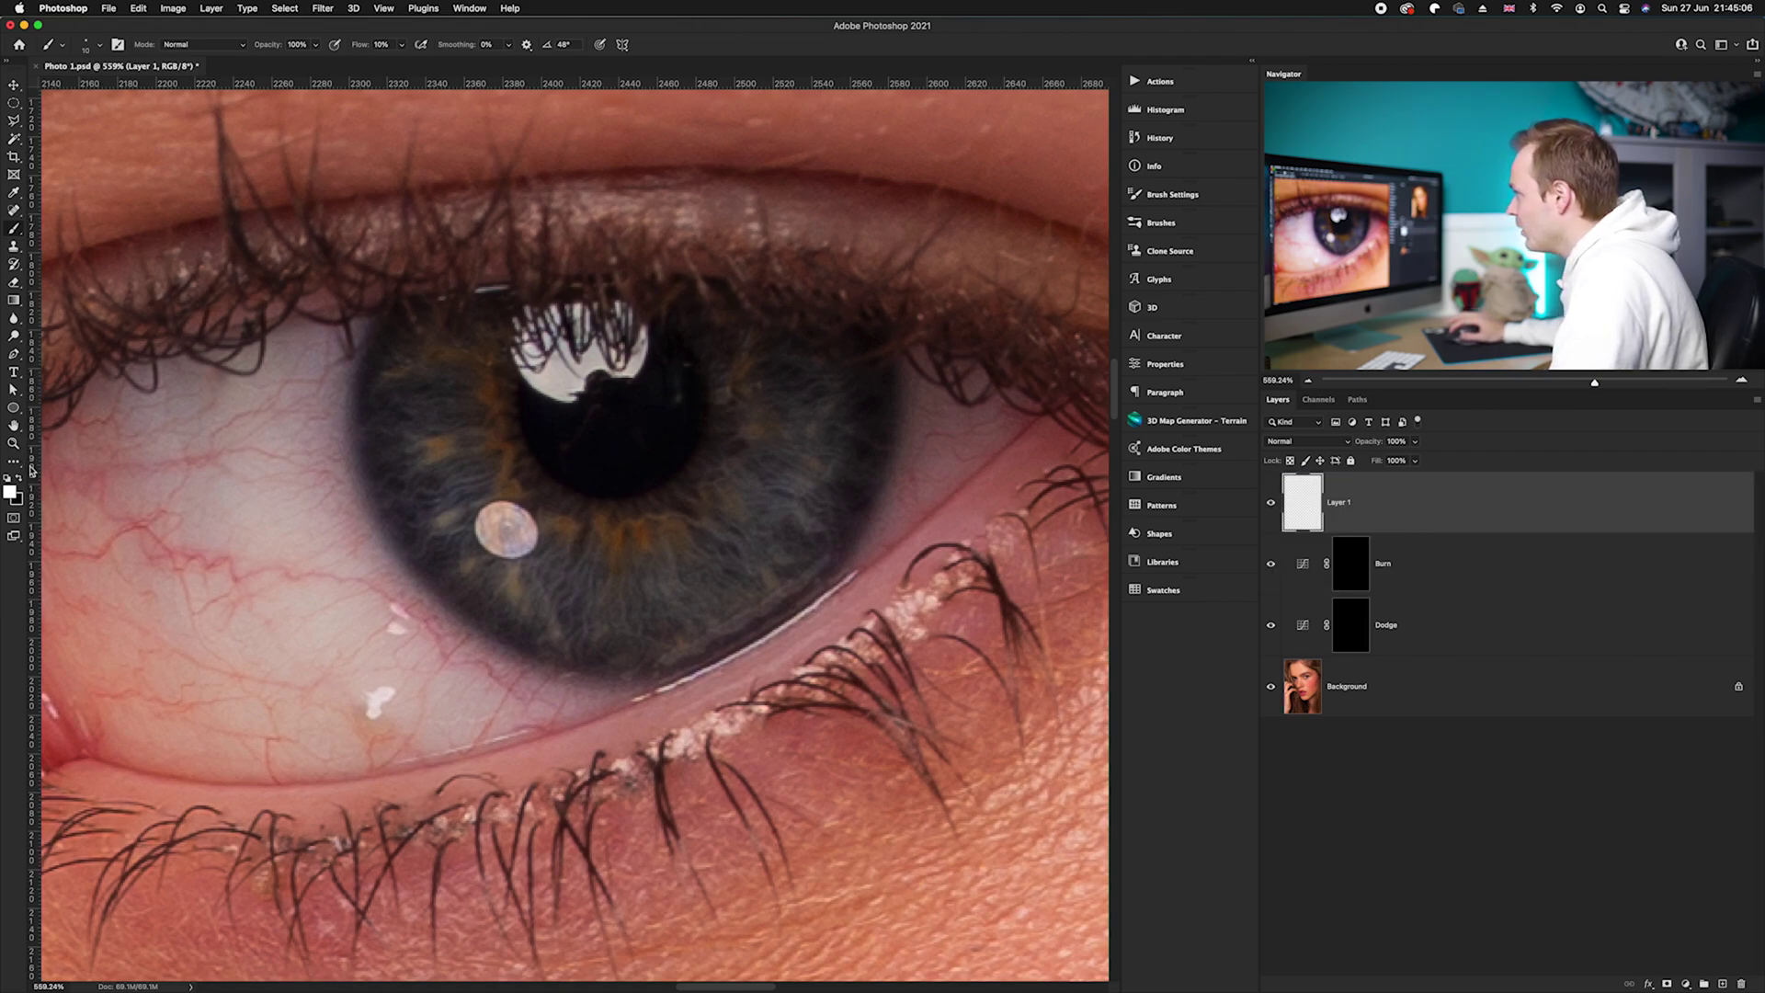
{"action": "left_click", "coordinate": [401, 44]}
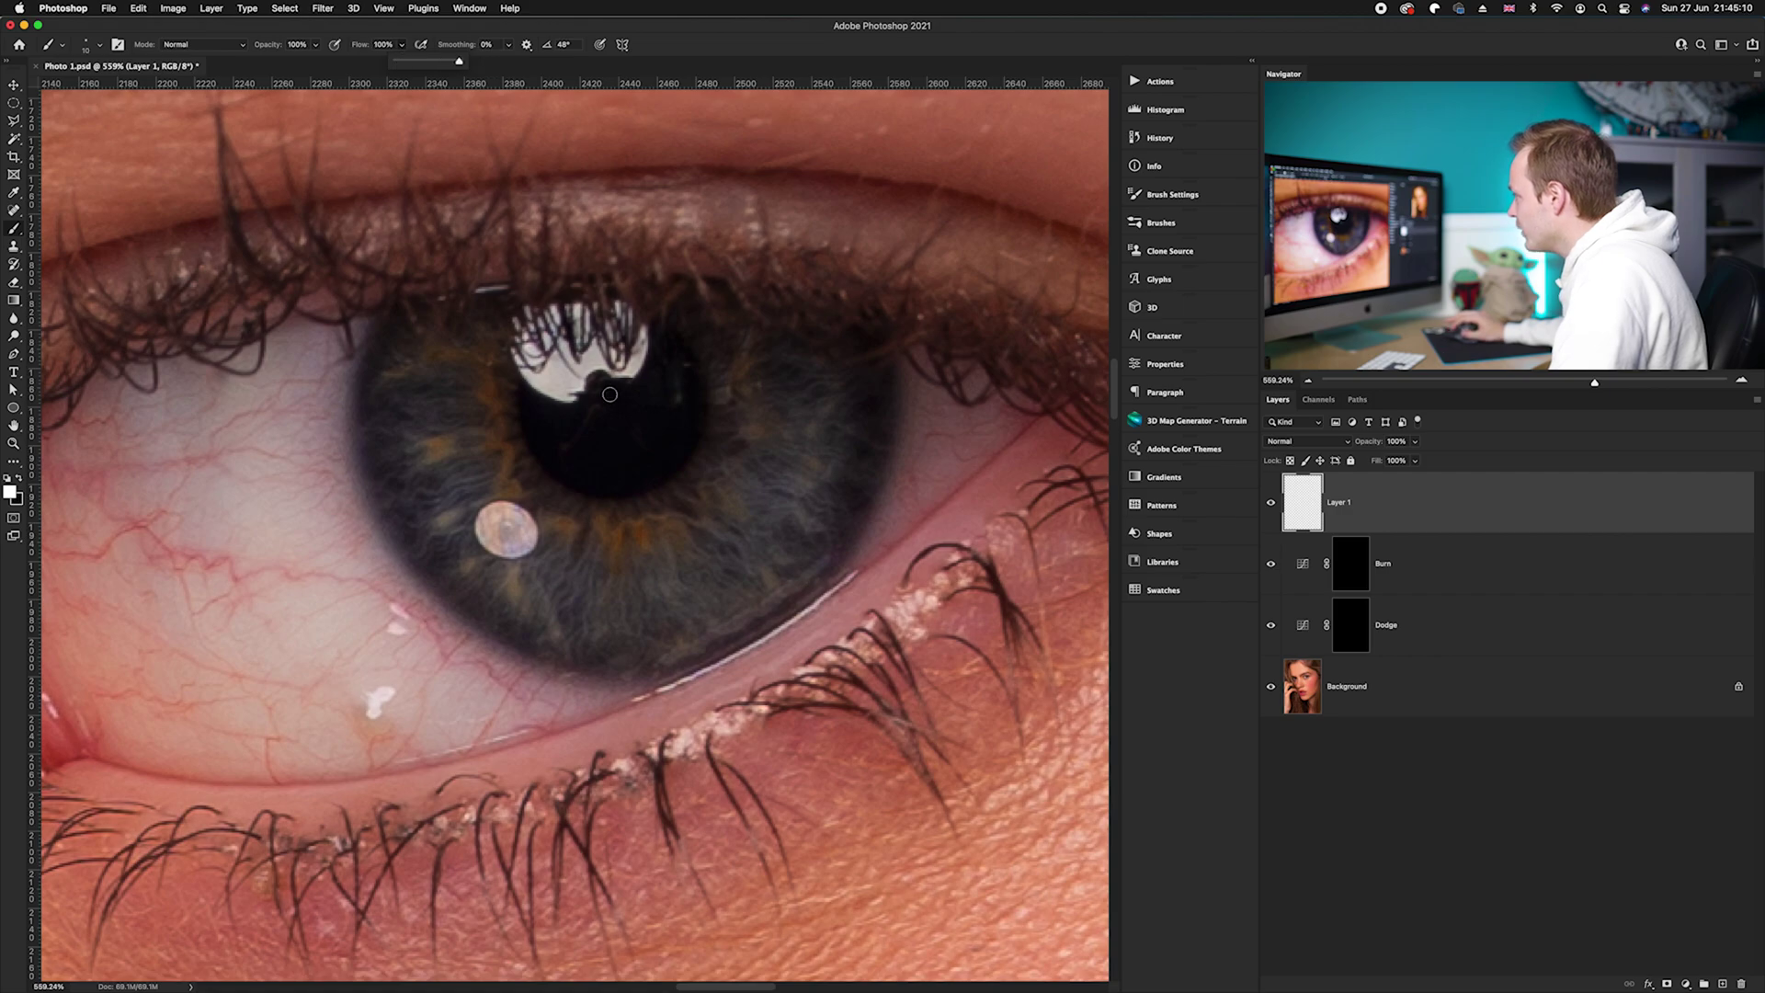
- With a red foreground colour, paint a dot at the pupil's centre and trace the iris's outer edge on the new layer
{"action": "left_click", "coordinate": [11, 492]}
{"action": "left_click", "coordinate": [368, 360]}
{"action": "left_click", "coordinate": [519, 341]}
{"action": "left_click", "coordinate": [607, 400]}
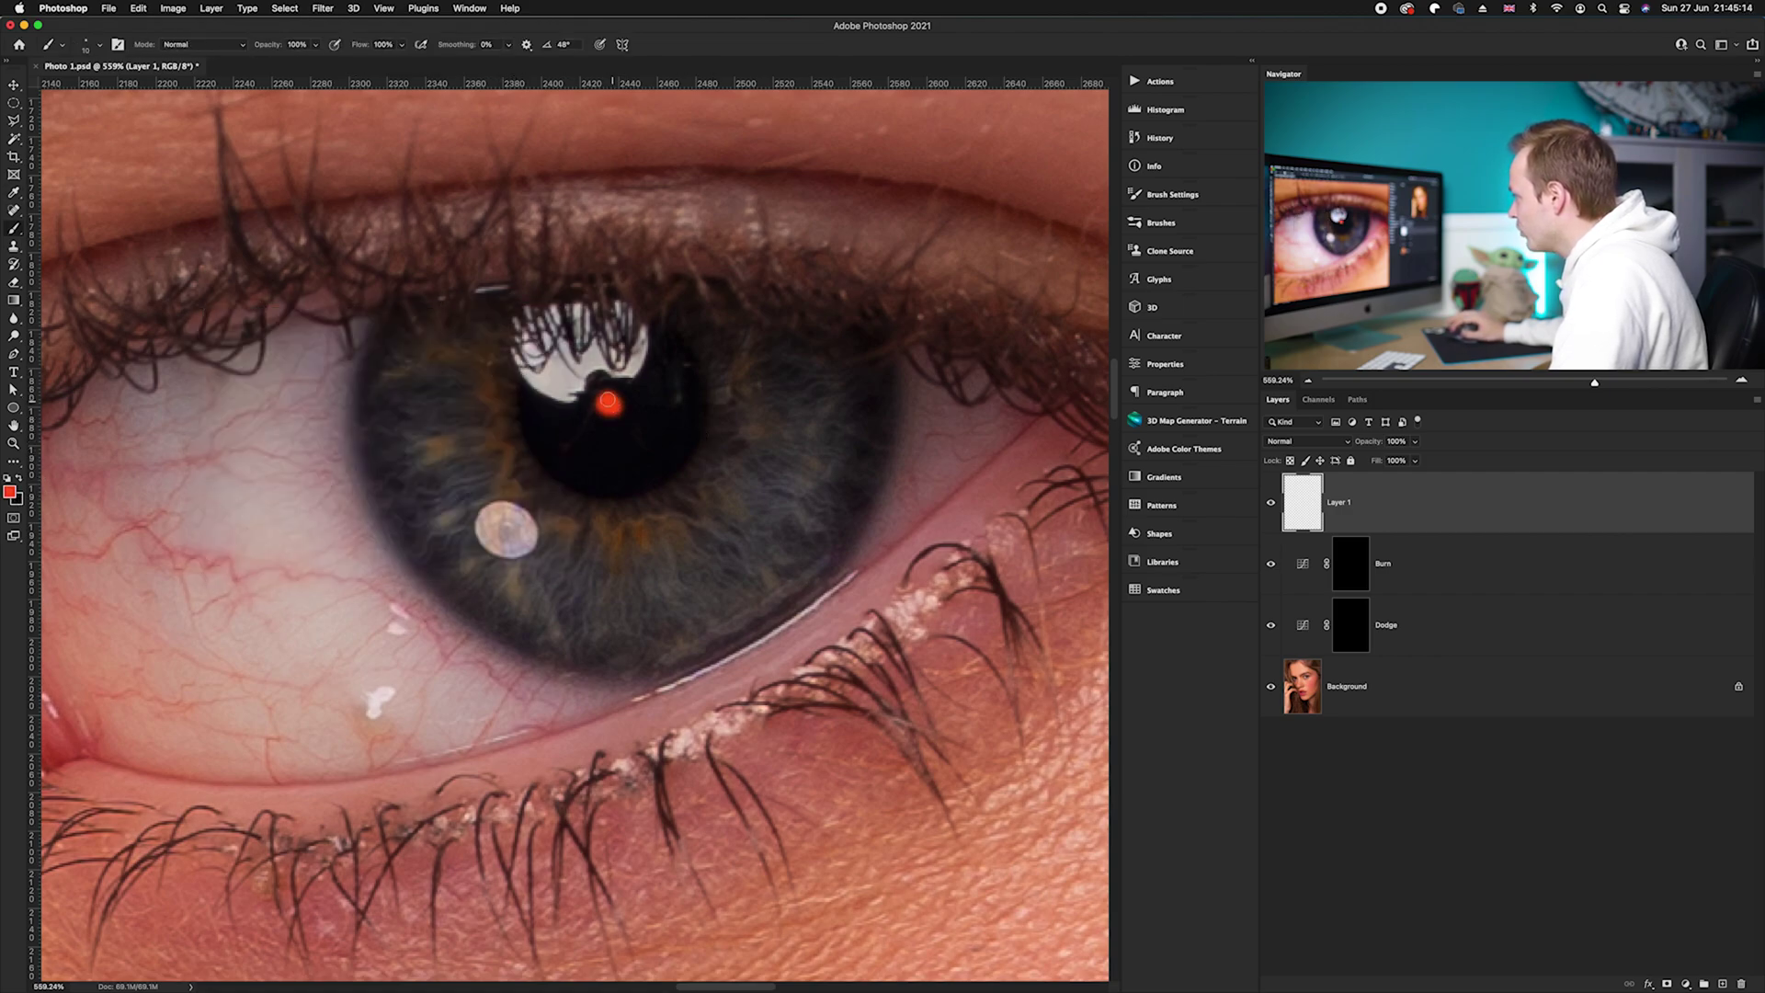
{"action": "mouse_move", "coordinate": [380, 324]}
{"action": "left_mouse_down"}
{"action": "mouse_move", "coordinate": [372, 476]}
{"action": "mouse_move", "coordinate": [415, 577]}
{"action": "mouse_move", "coordinate": [481, 635]}
{"action": "mouse_move", "coordinate": [595, 674]}
{"action": "mouse_move", "coordinate": [730, 656]}
{"action": "mouse_move", "coordinate": [842, 528]}
{"action": "mouse_move", "coordinate": [880, 406]}
{"action": "mouse_move", "coordinate": [878, 329]}
{"action": "left_mouse_up"}
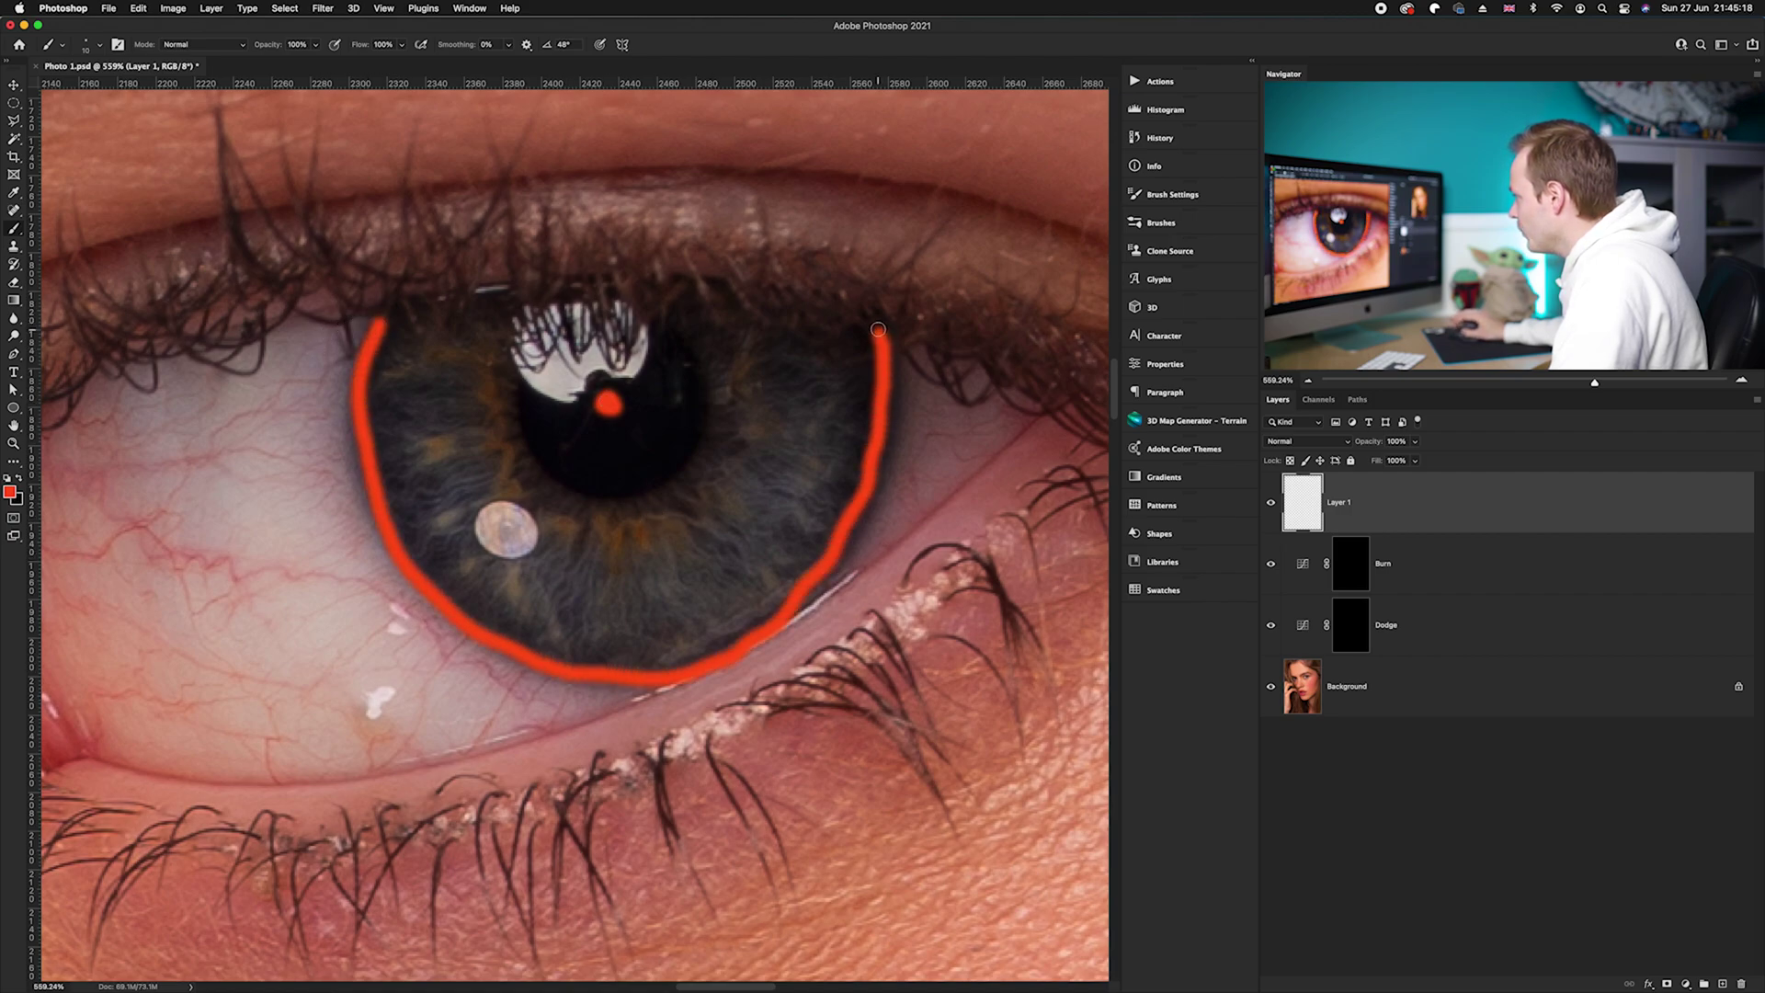
- Paint five red guide arrows radiating outward from the pupil toward the iris edge
{"action": "left_click_drag", "start_coordinate": [618, 428], "coordinate": [781, 569]}
{"action": "mouse_move", "coordinate": [773, 508]}
{"action": "left_mouse_down"}
{"action": "mouse_move", "coordinate": [774, 570]}
{"action": "mouse_move", "coordinate": [714, 560]}
{"action": "mouse_move", "coordinate": [782, 570]}
{"action": "left_mouse_up"}
{"action": "mouse_move", "coordinate": [615, 458]}
{"action": "left_mouse_down"}
{"action": "mouse_move", "coordinate": [623, 633]}
{"action": "mouse_move", "coordinate": [594, 600]}
{"action": "mouse_move", "coordinate": [631, 630]}
{"action": "left_mouse_up"}
{"action": "left_click_drag", "start_coordinate": [570, 452], "coordinate": [457, 549]}
{"action": "left_click_drag", "start_coordinate": [469, 494], "coordinate": [457, 555]}
{"action": "left_click_drag", "start_coordinate": [457, 554], "coordinate": [526, 555]}
{"action": "left_click_drag", "start_coordinate": [539, 399], "coordinate": [399, 410]}
{"action": "mouse_move", "coordinate": [679, 401]}
{"action": "left_mouse_down"}
{"action": "mouse_move", "coordinate": [860, 409]}
{"action": "mouse_move", "coordinate": [815, 438]}
{"action": "left_mouse_up"}
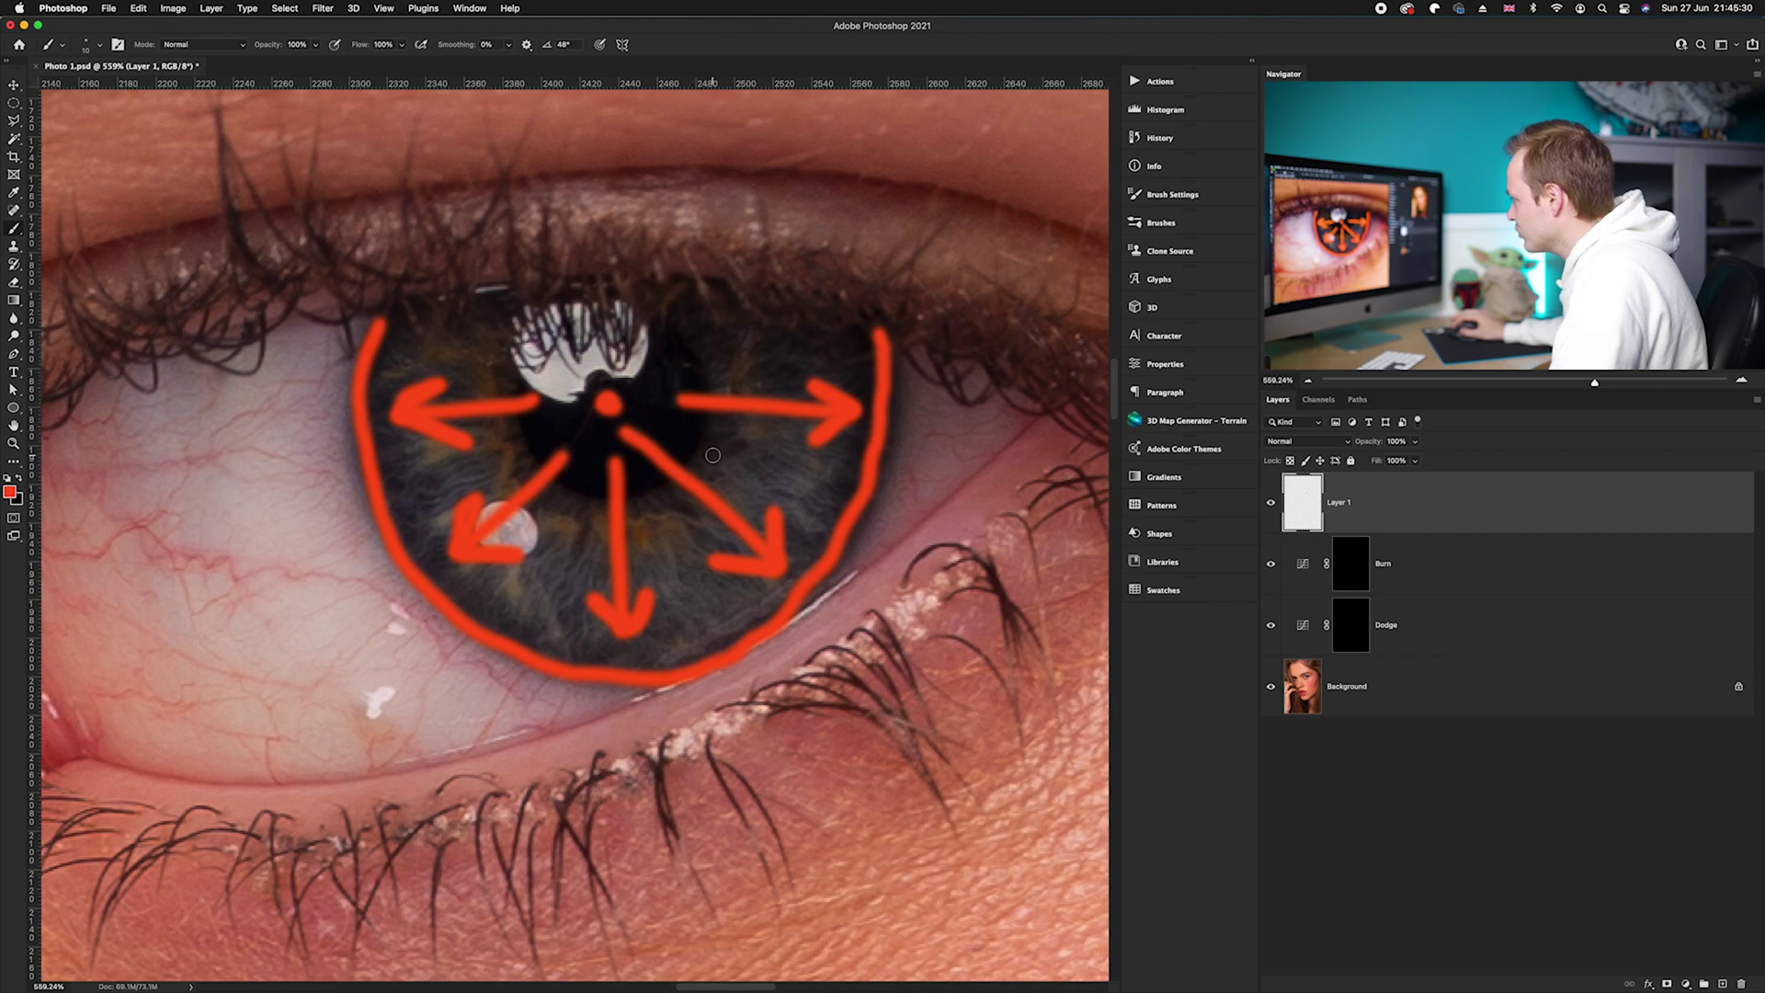
- Hide the red guide layer and brighten the iris with white radial strokes at 10% flow on the Dodge layer's mask
{"action": "left_click", "coordinate": [1271, 502]}
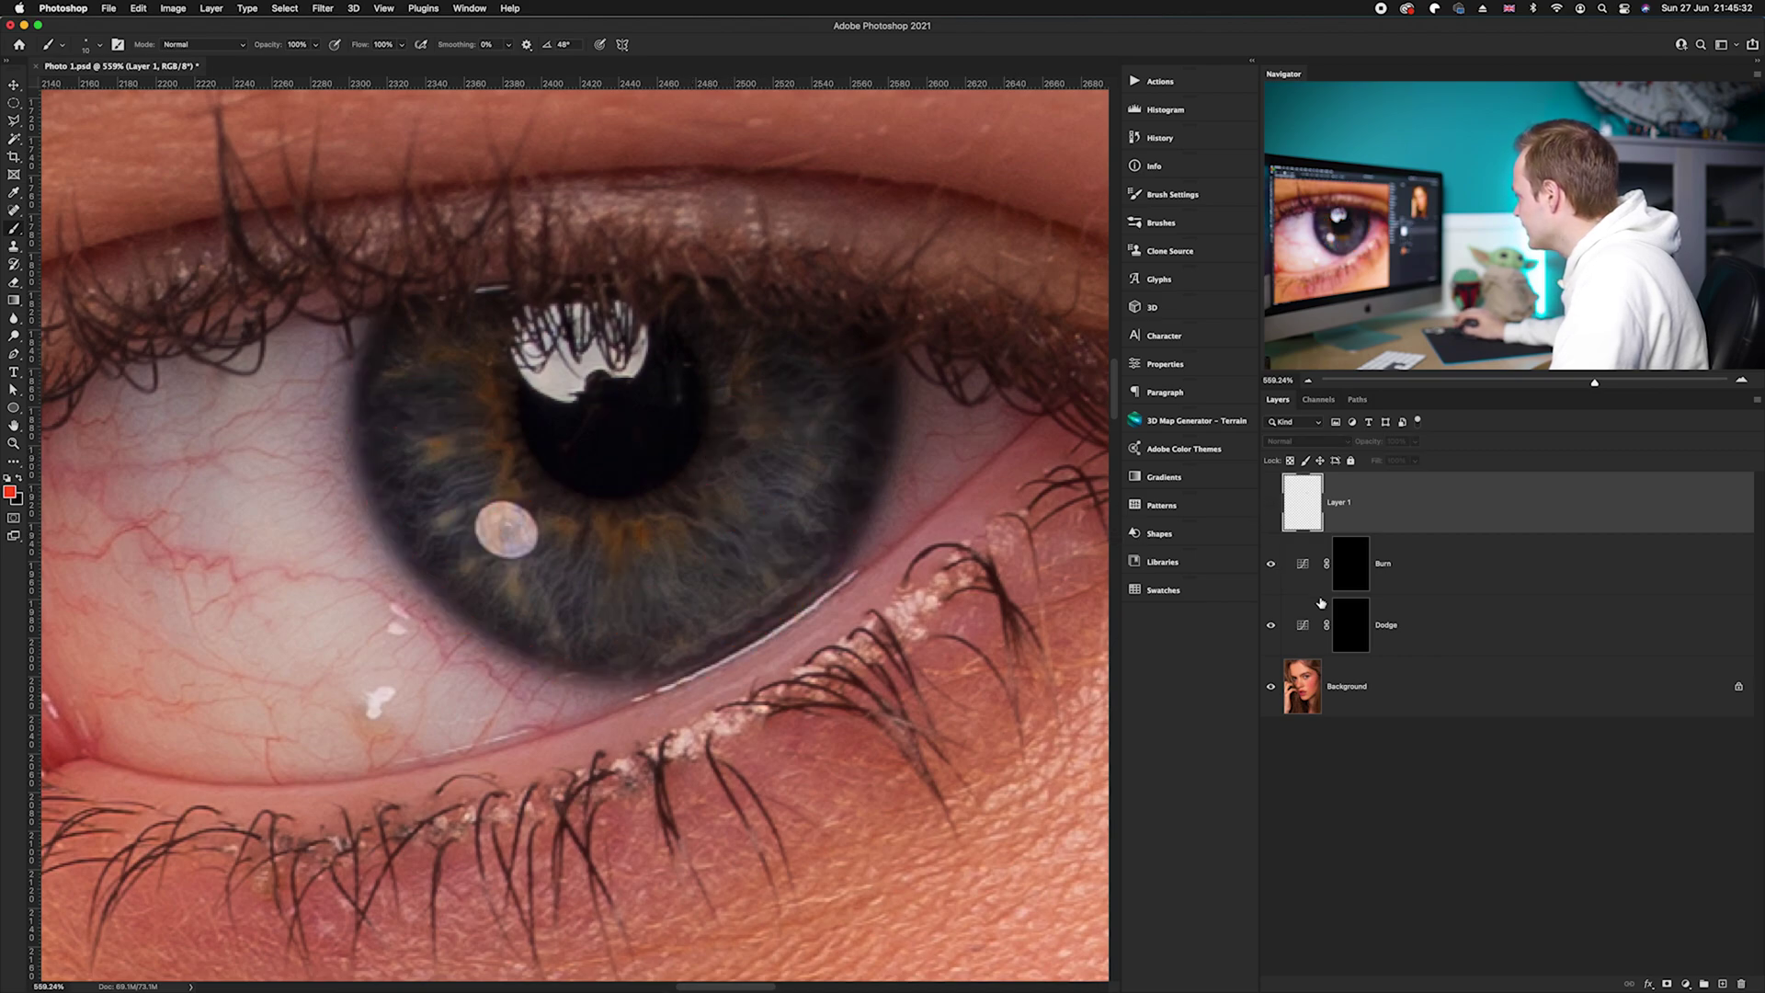
{"action": "left_click", "coordinate": [1351, 631]}
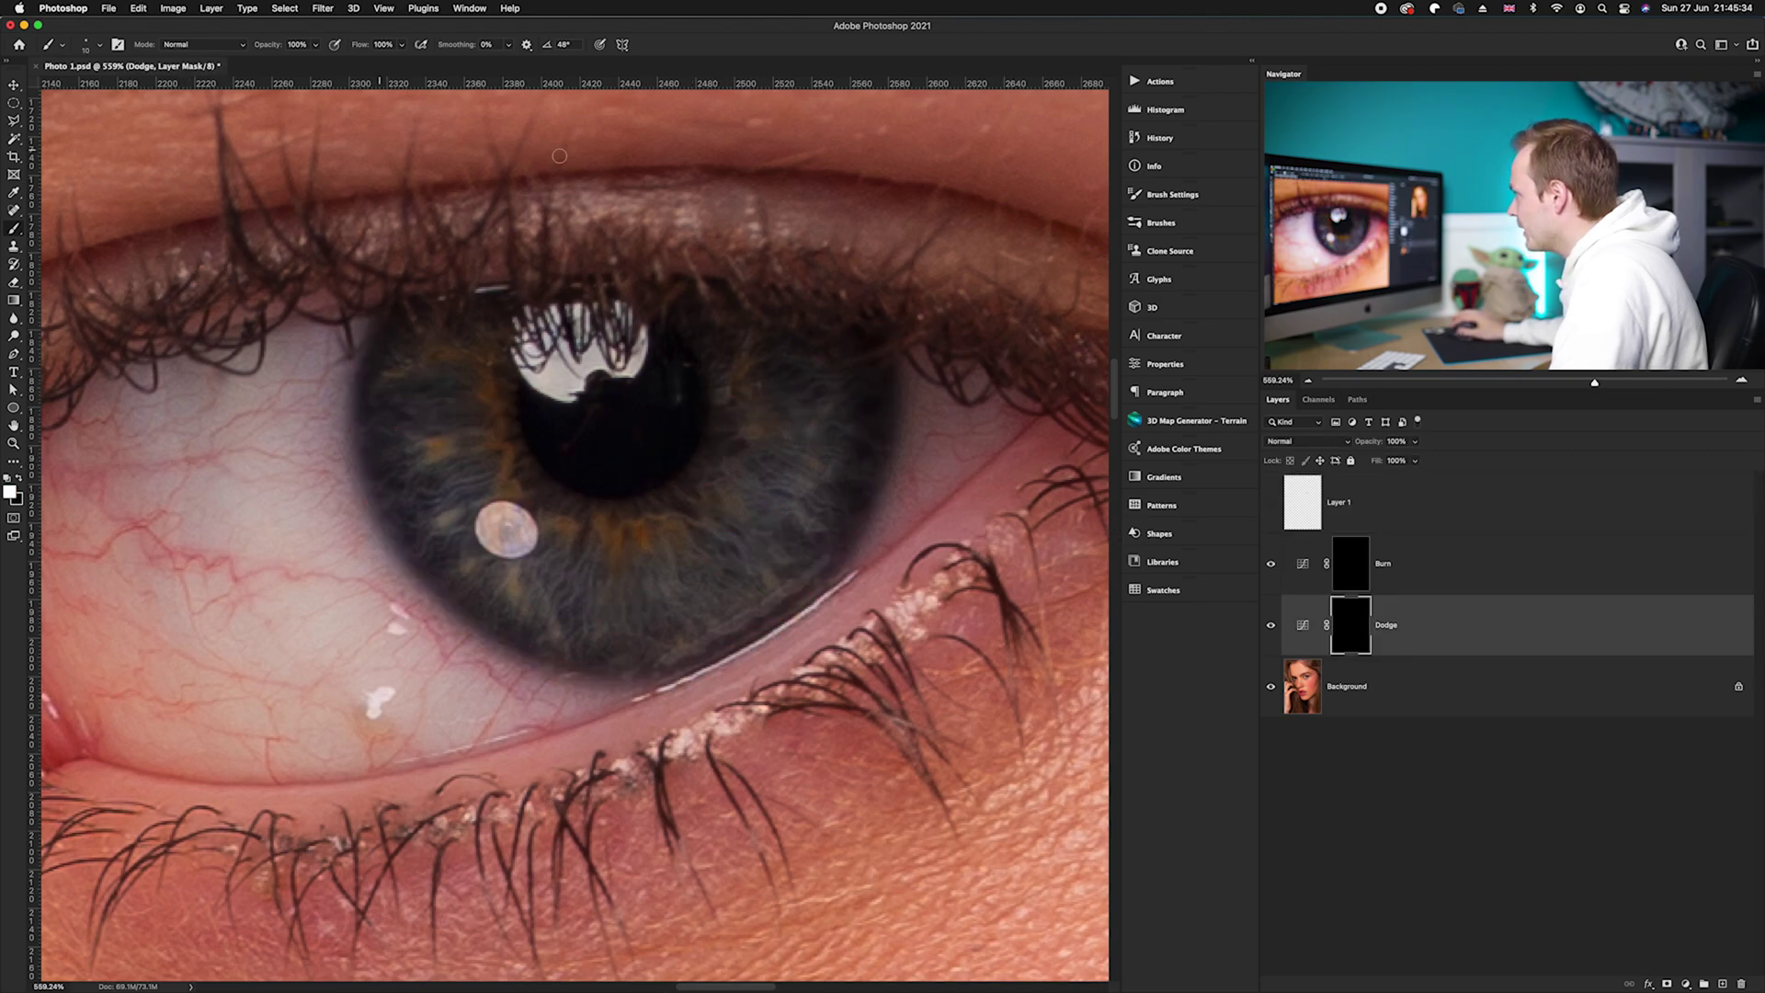
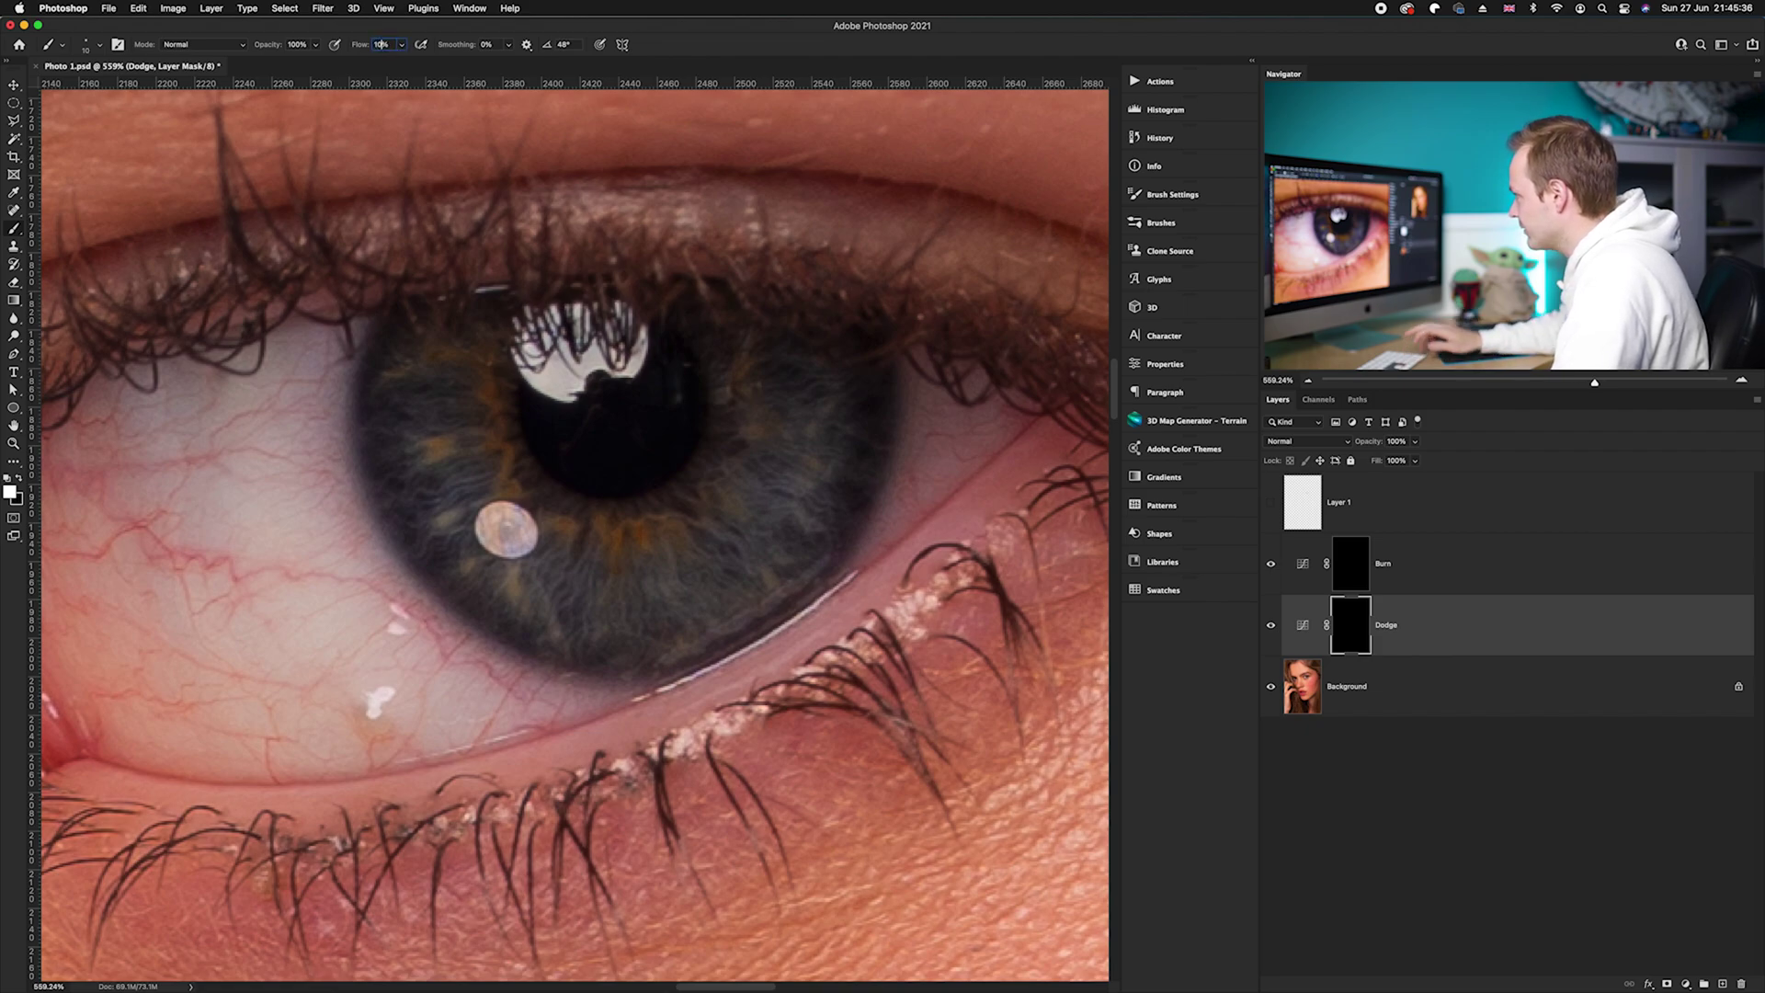
{"action": "mouse_move", "coordinate": [661, 642]}
{"action": "left_mouse_down"}
{"action": "mouse_move", "coordinate": [661, 526]}
{"action": "mouse_move", "coordinate": [691, 628]}
{"action": "left_mouse_up"}
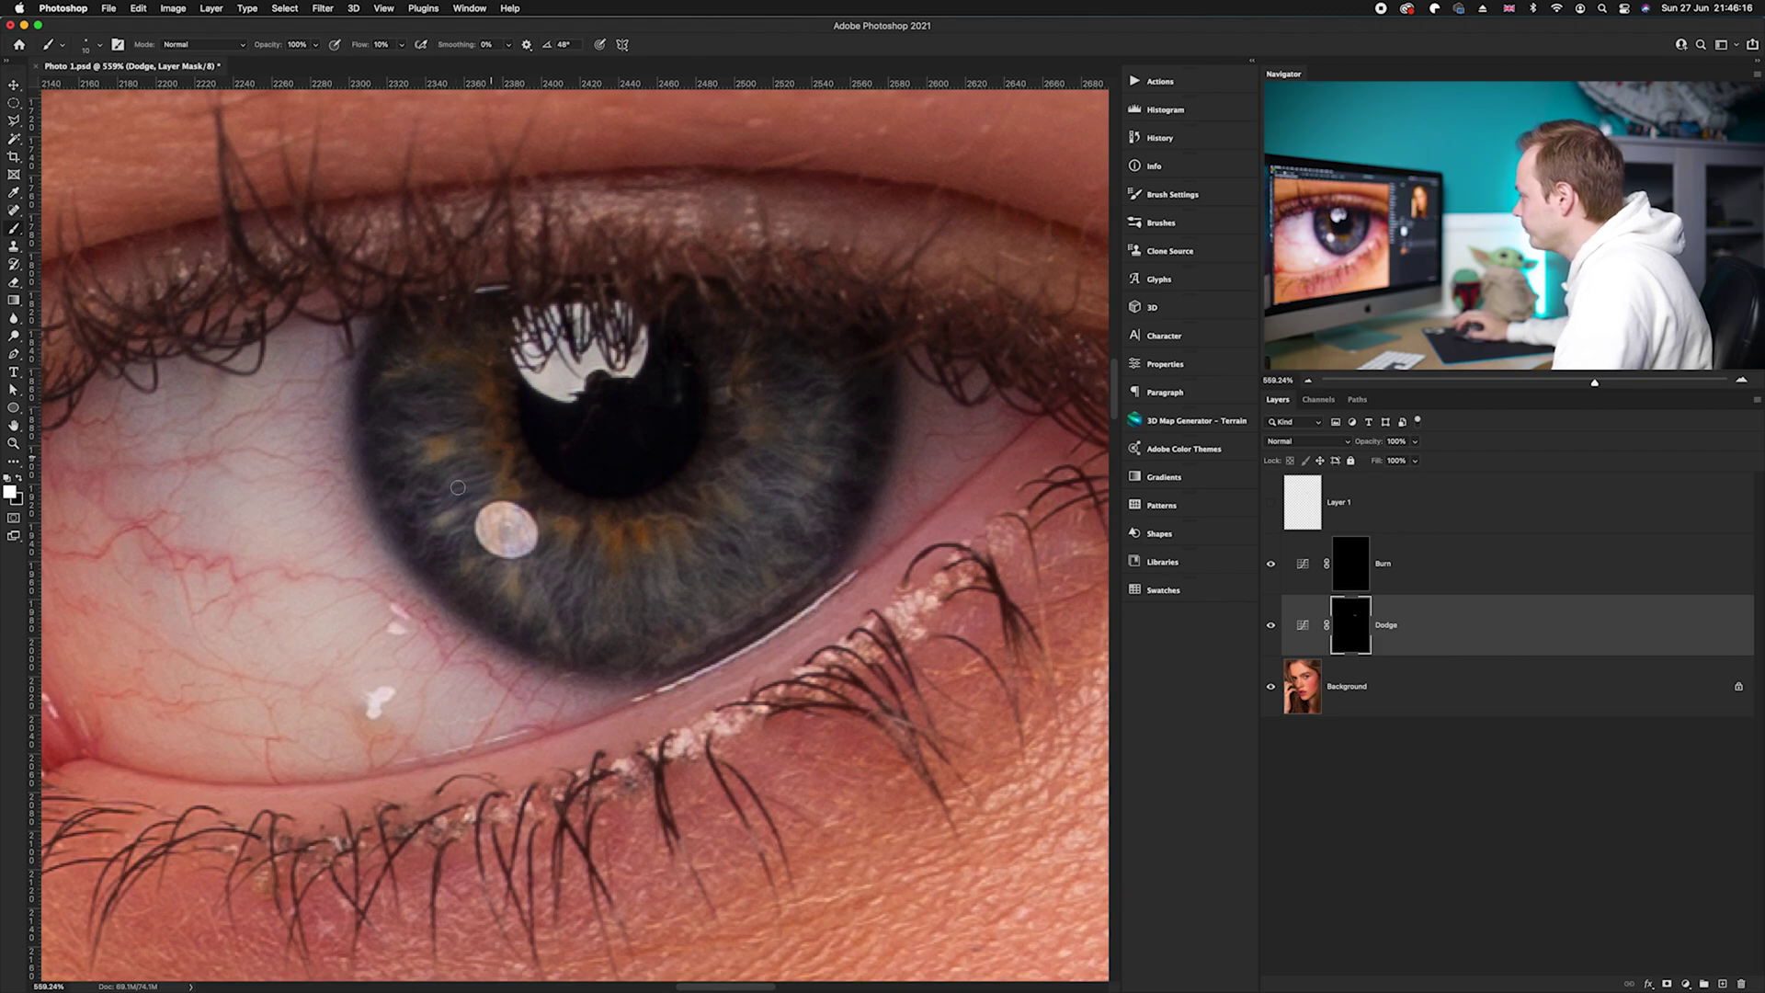
{"action": "left_click_drag", "start_coordinate": [728, 501], "coordinate": [713, 501]}
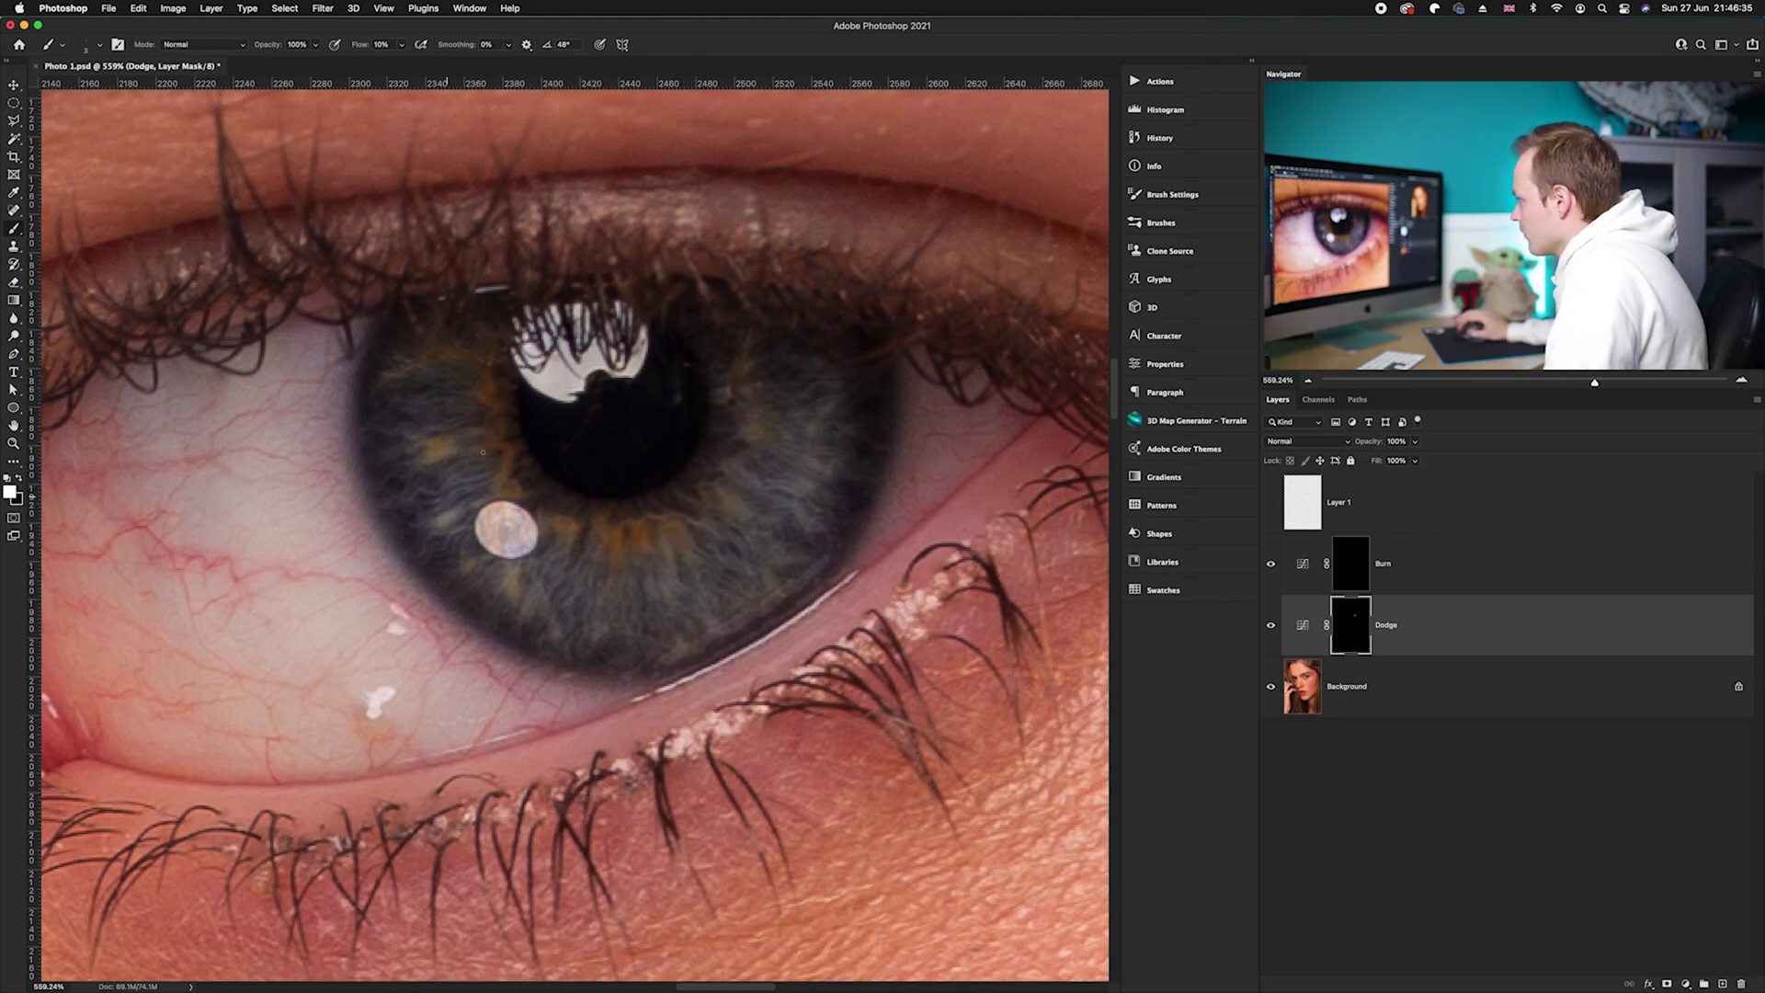
{"action": "left_click_drag", "start_coordinate": [715, 526], "coordinate": [726, 527]}
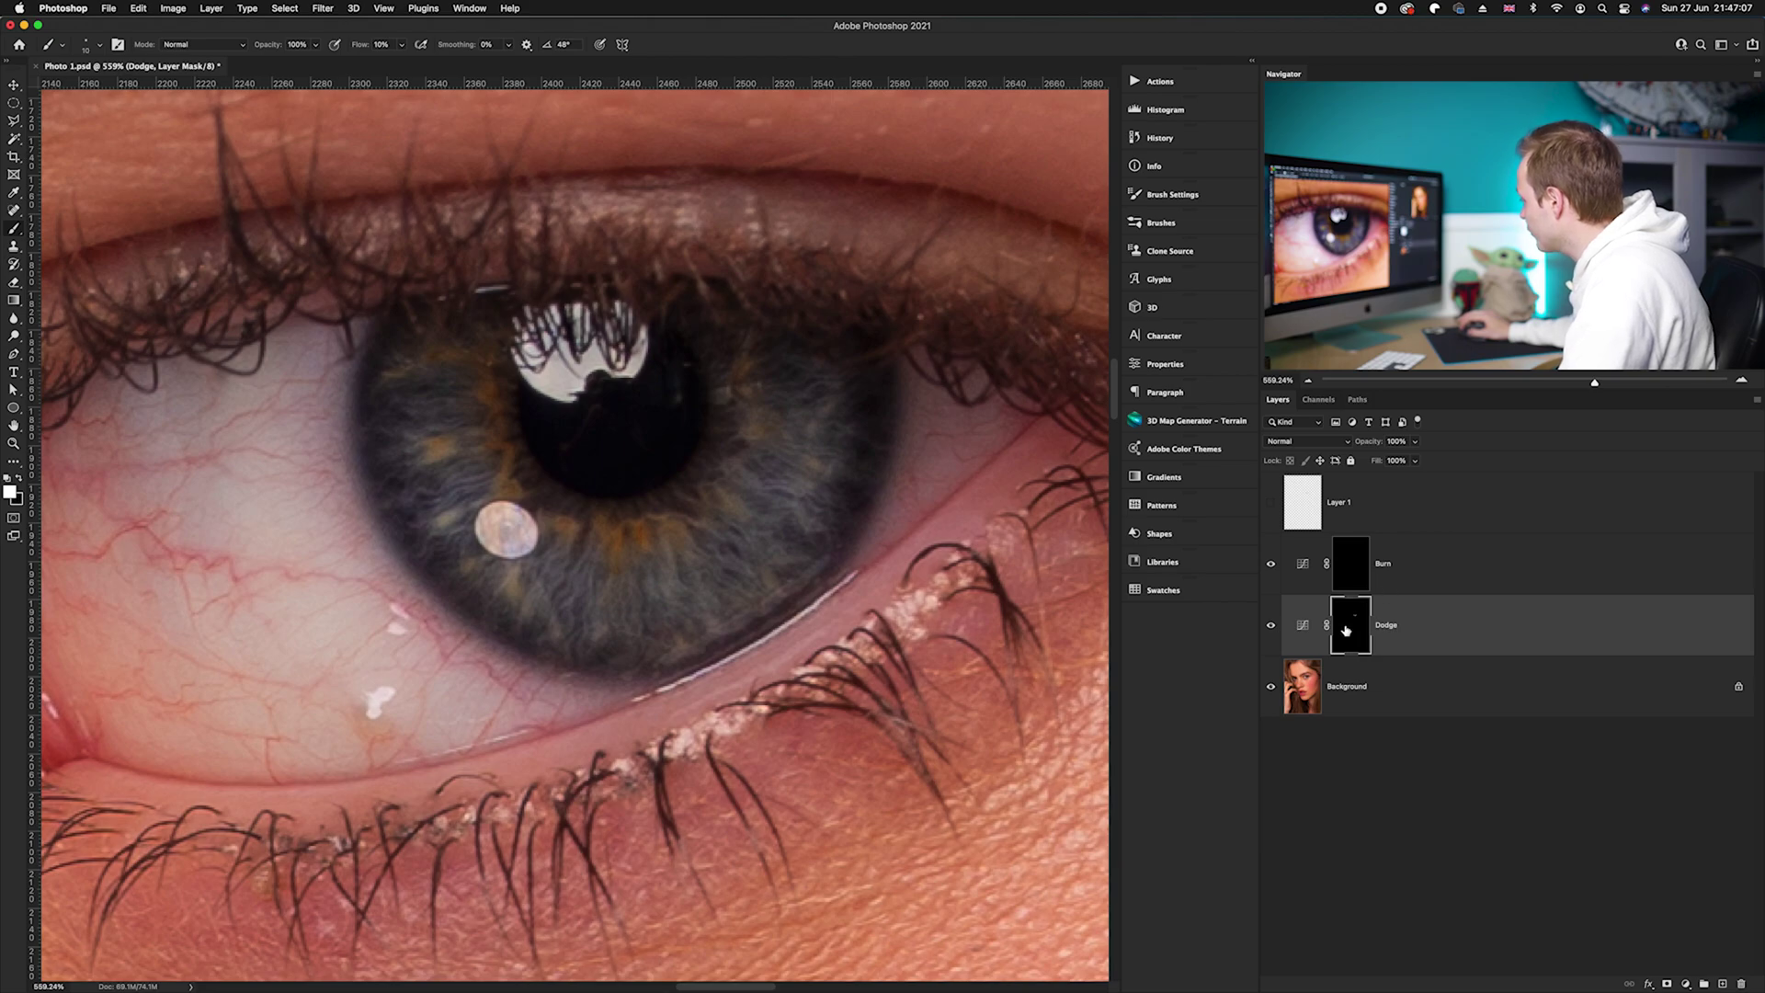
- Darken the iris on the Burn layer's mask with radial white strokes, checking the guide layer and reducing the brush size for finer lines
{"action": "left_click", "coordinate": [1346, 569]}
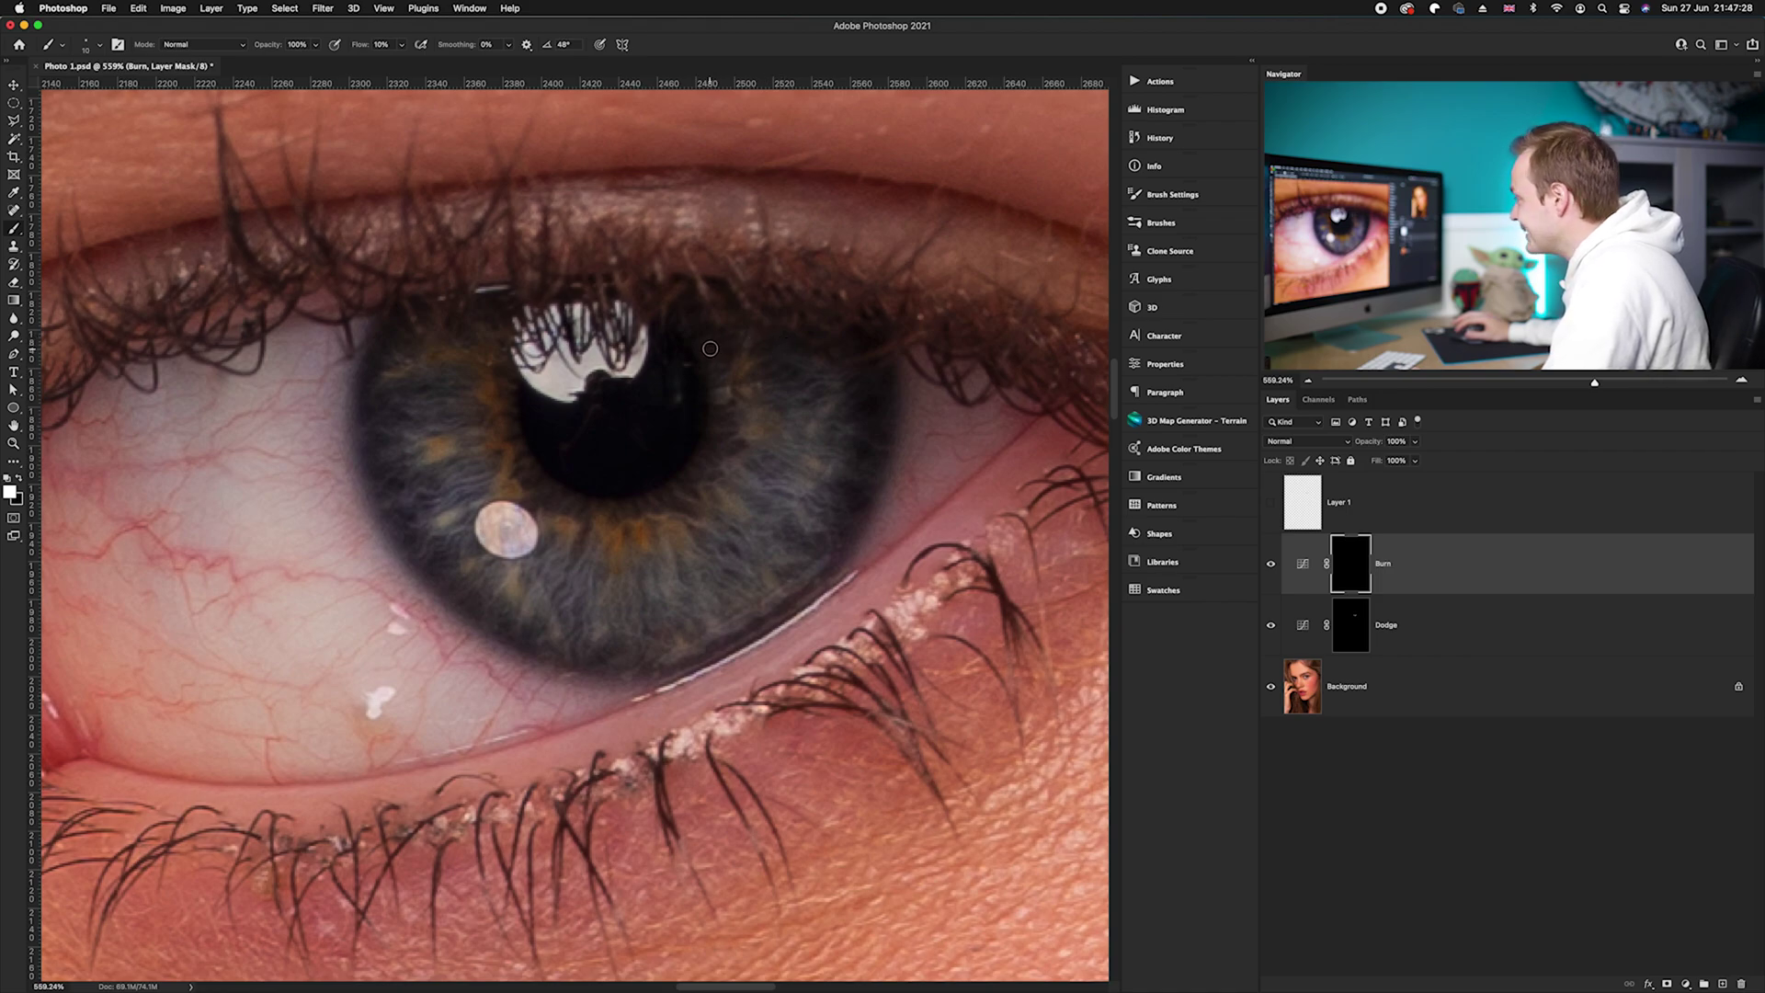
{"action": "left_click", "coordinate": [1271, 502]}
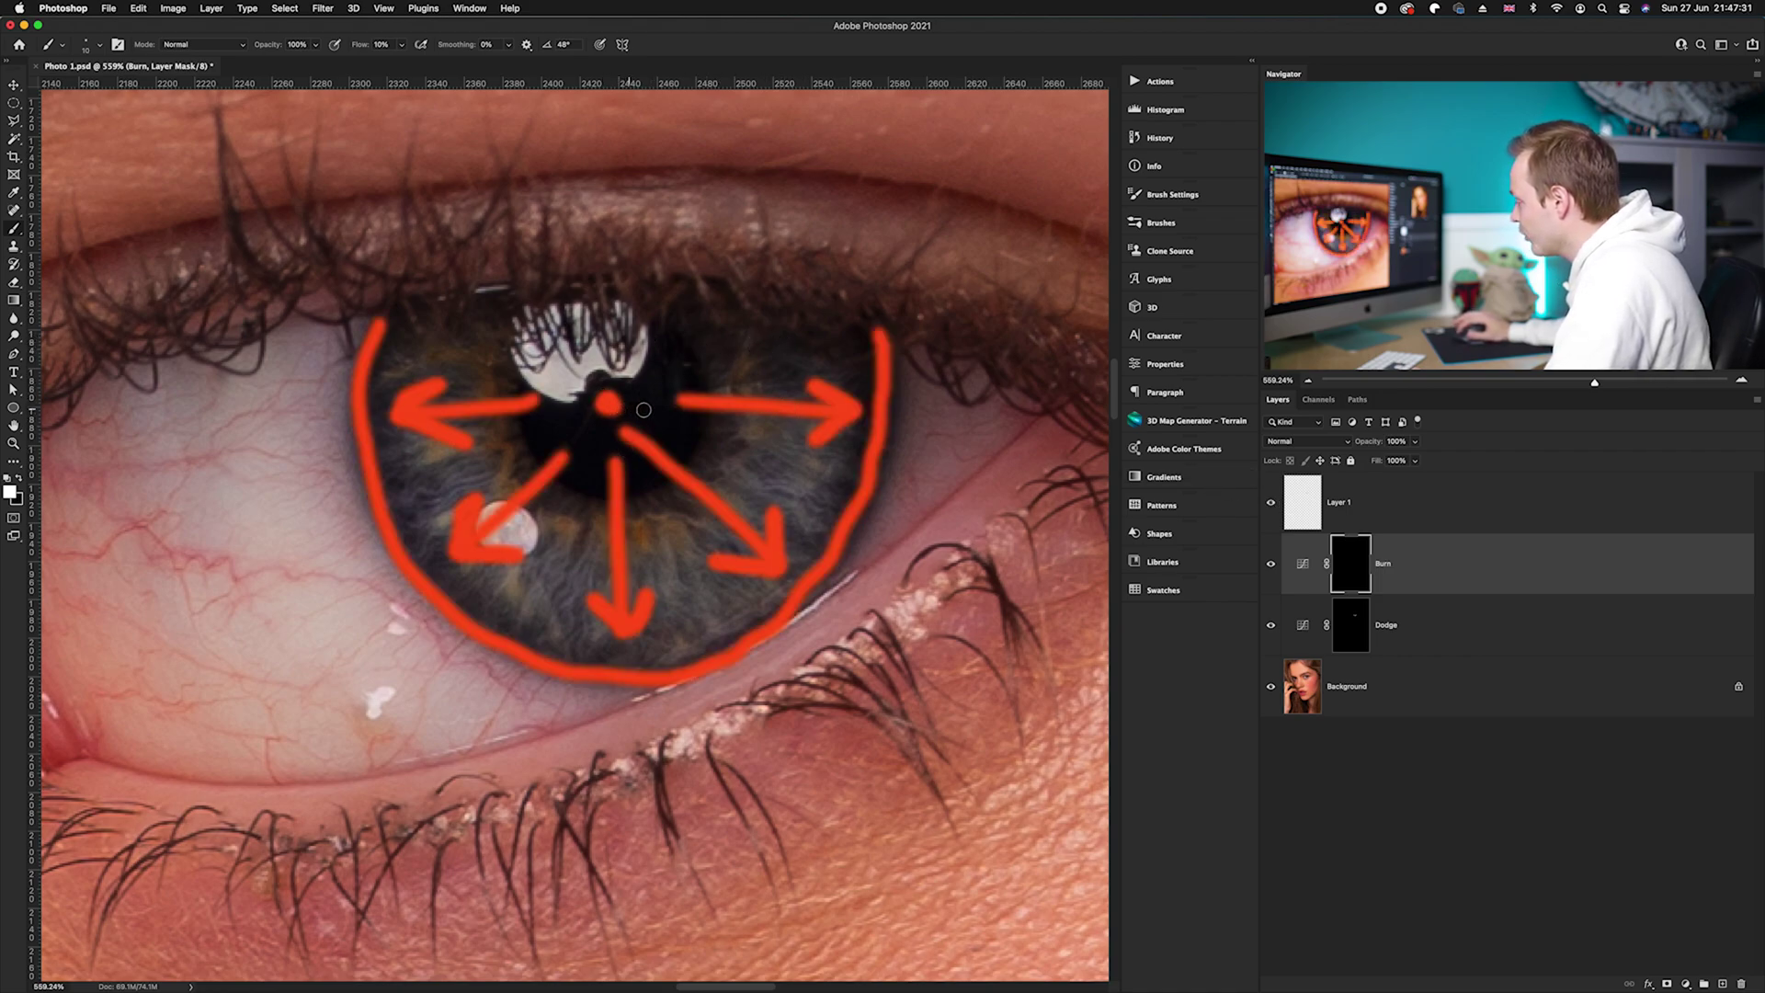
{"action": "left_click", "coordinate": [1270, 503]}
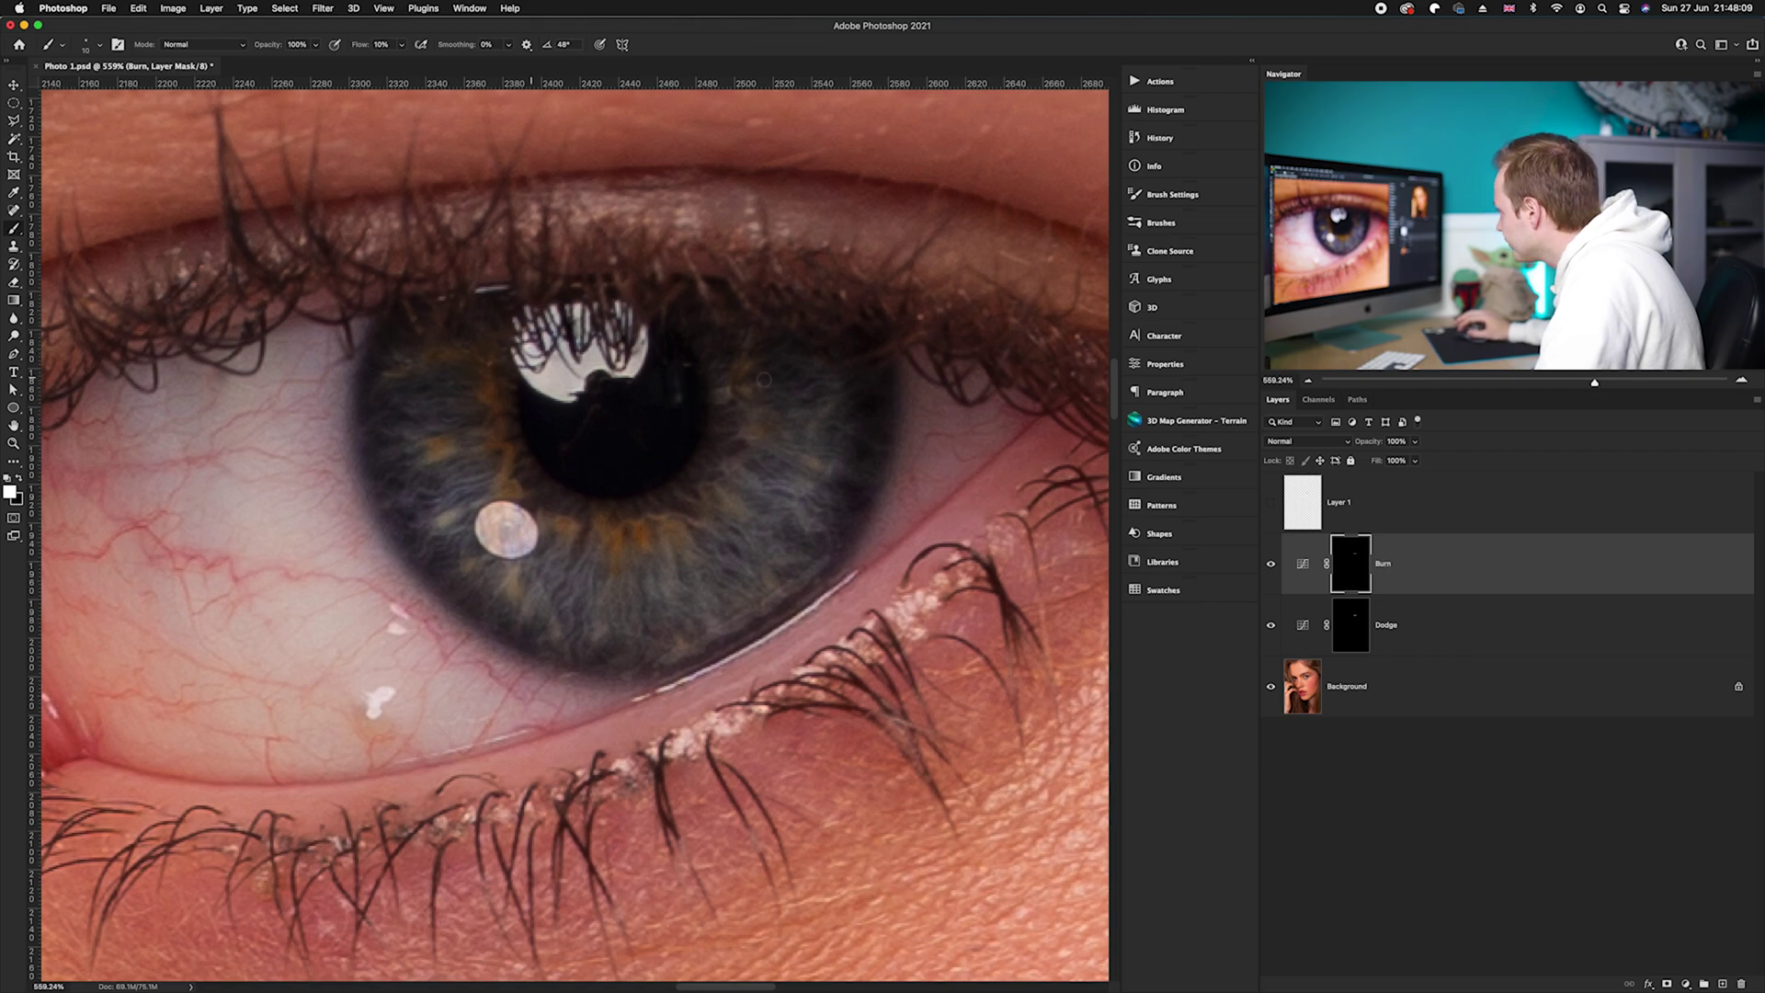
{"action": "key", "text": "bracketleft"}
{"action": "key", "text": "bracketleft"}
{"action": "key", "text": "bracketleft"}
{"action": "key", "text": "bracketleft"}
{"action": "key", "text": "bracketleft"}
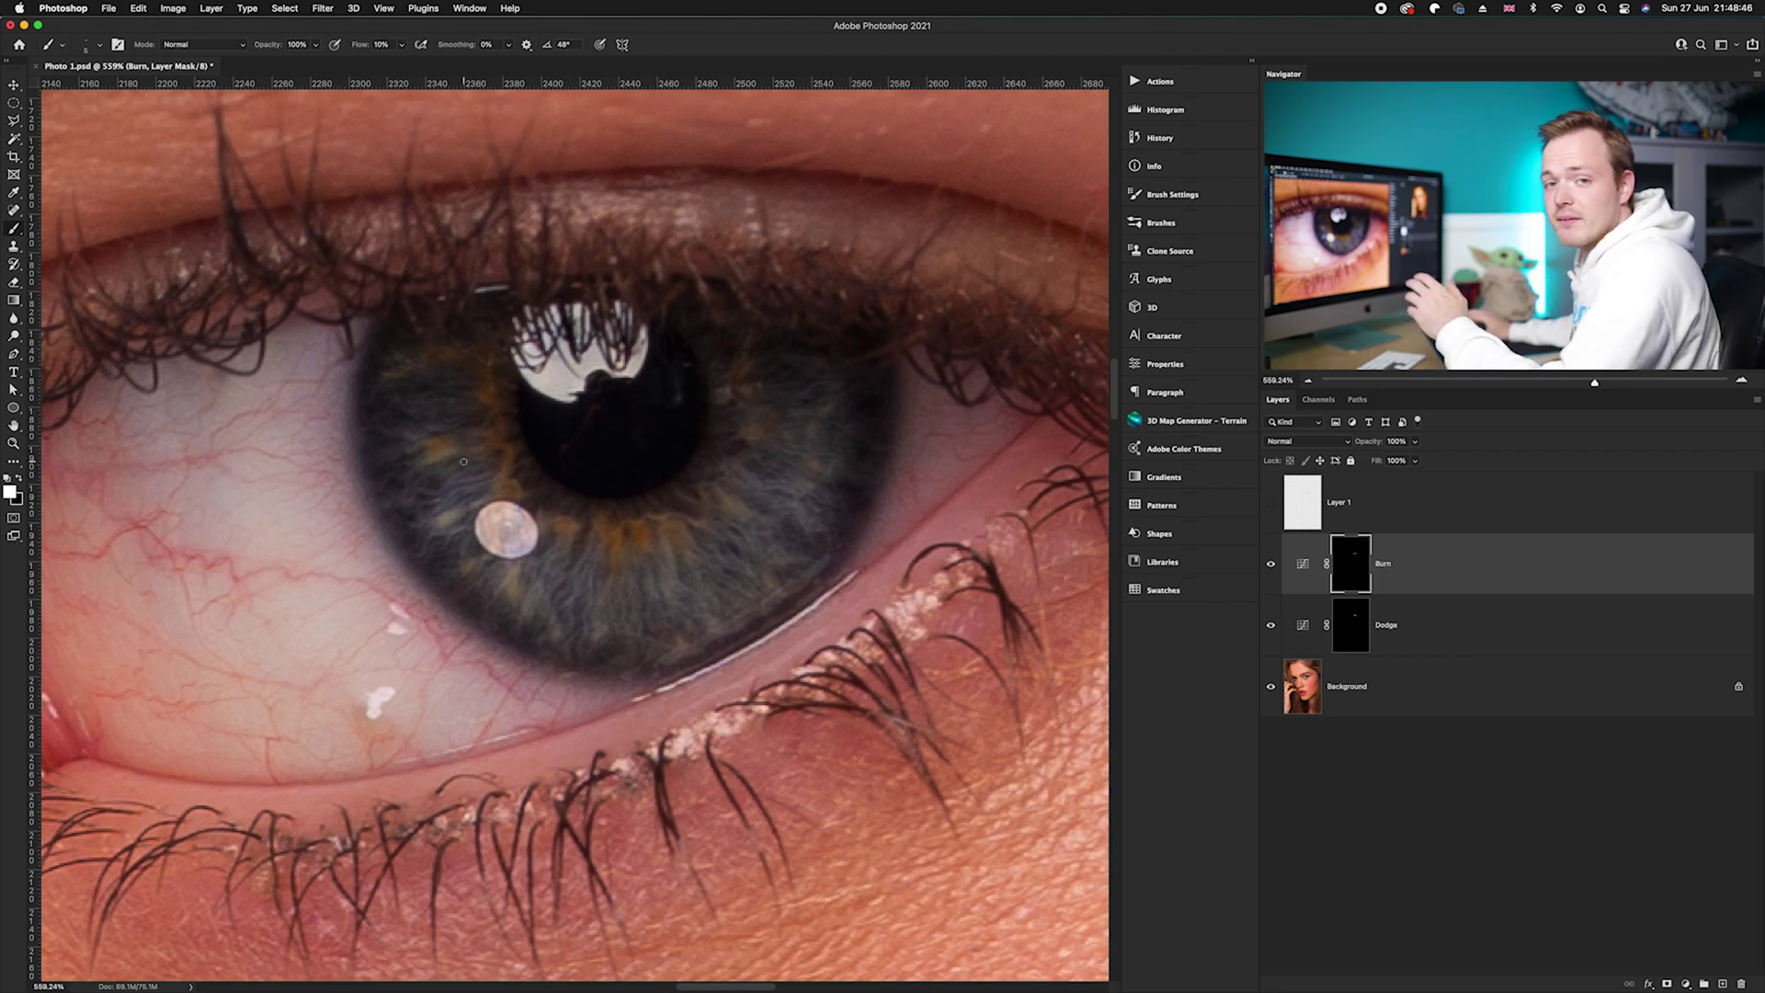
- View the Dodge and Burn masks on their own to inspect the painted strokes, then return to the image
{"action": "left_click", "coordinate": [1363, 636], "text": "alt"}
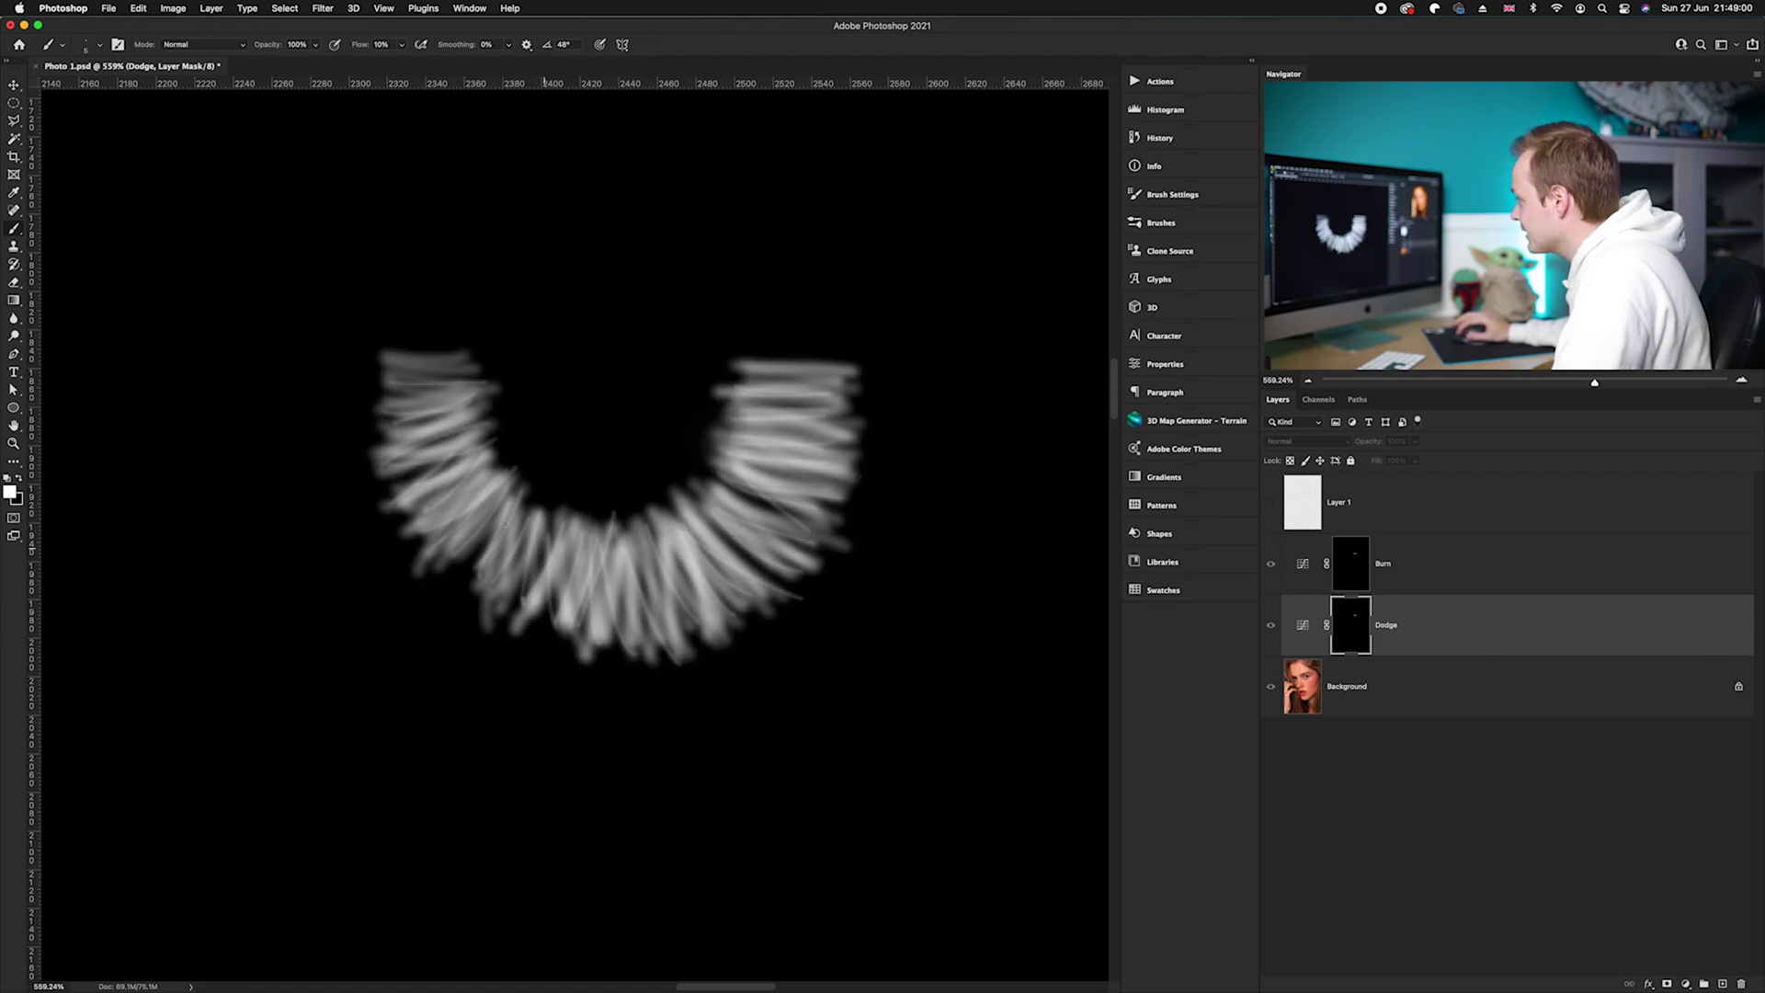
{"action": "left_click", "coordinate": [1347, 577]}
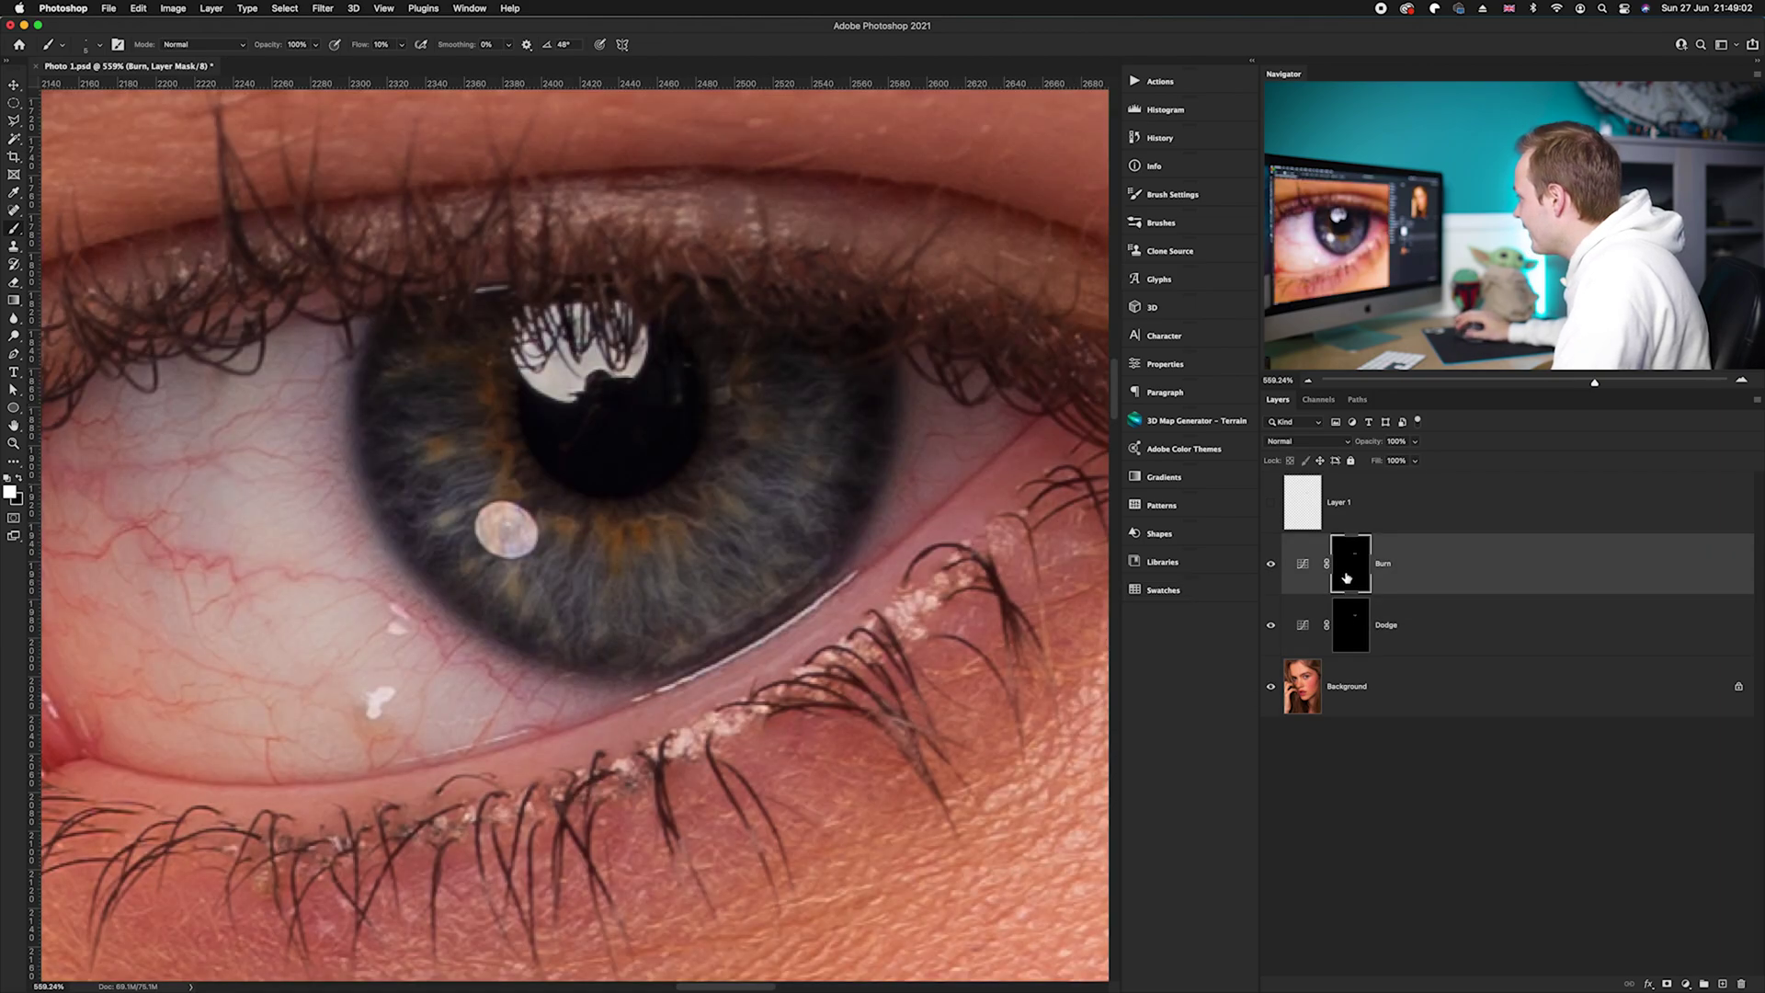
{"action": "left_click", "coordinate": [1354, 567], "text": "alt"}
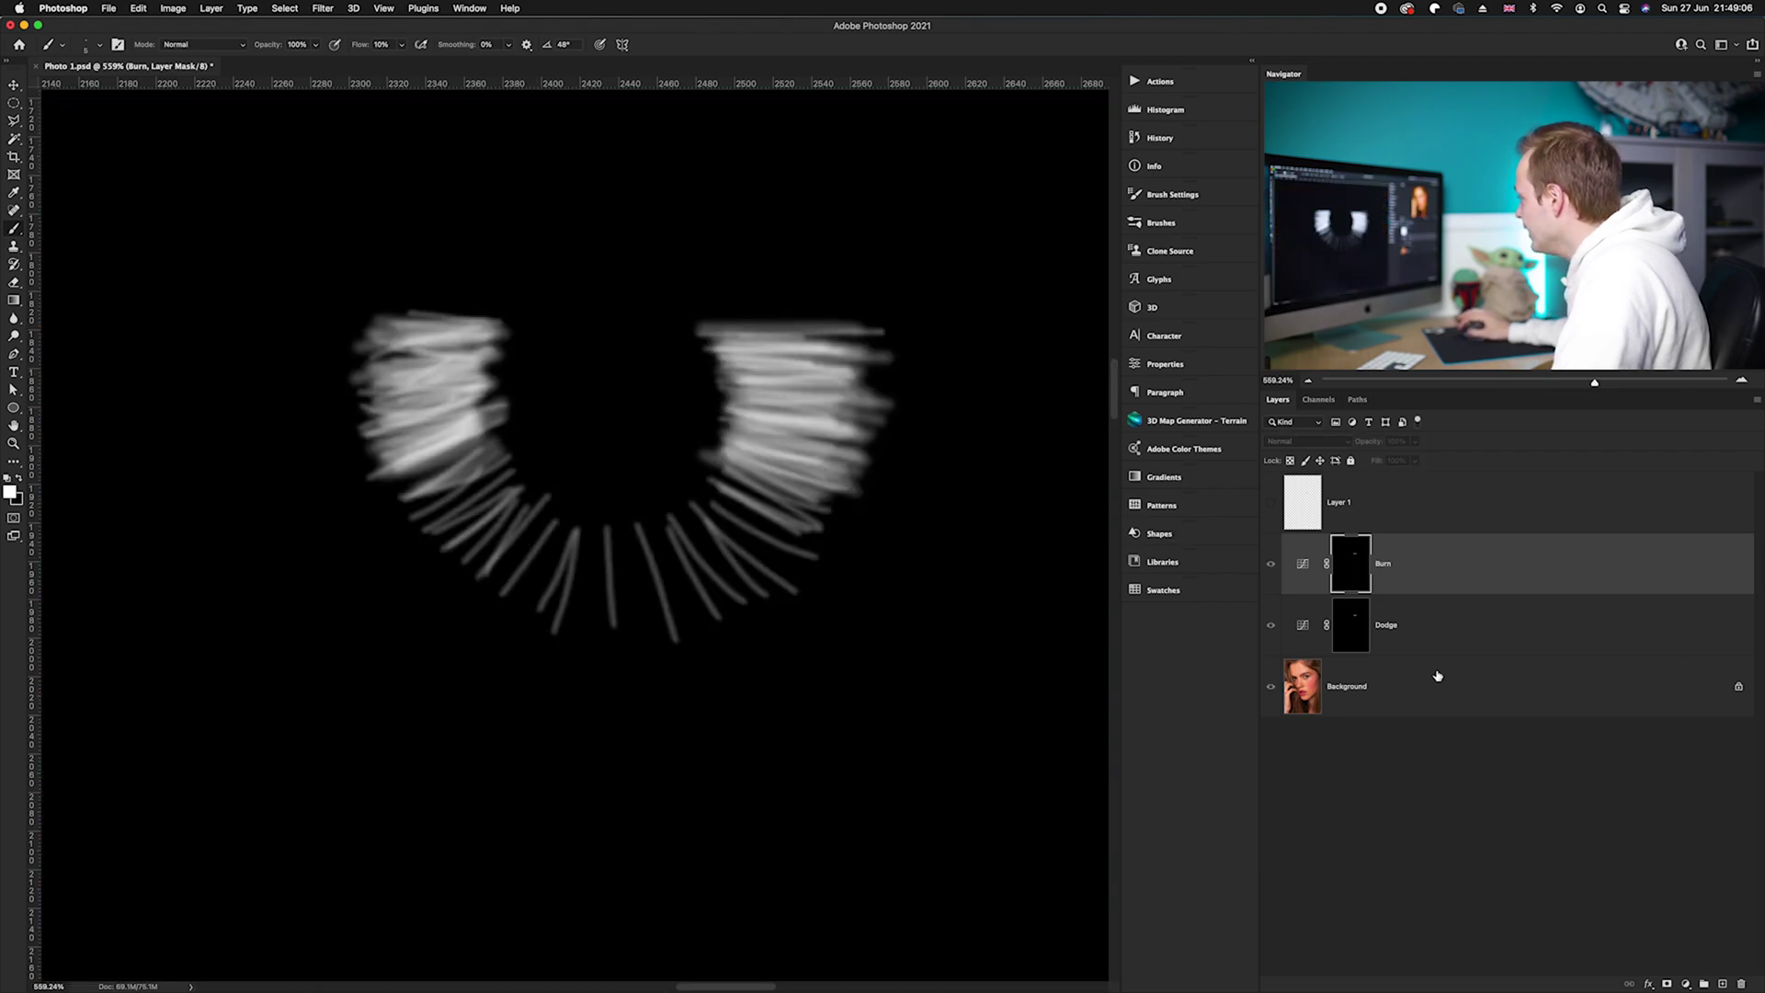
{"action": "left_click", "coordinate": [1302, 566]}
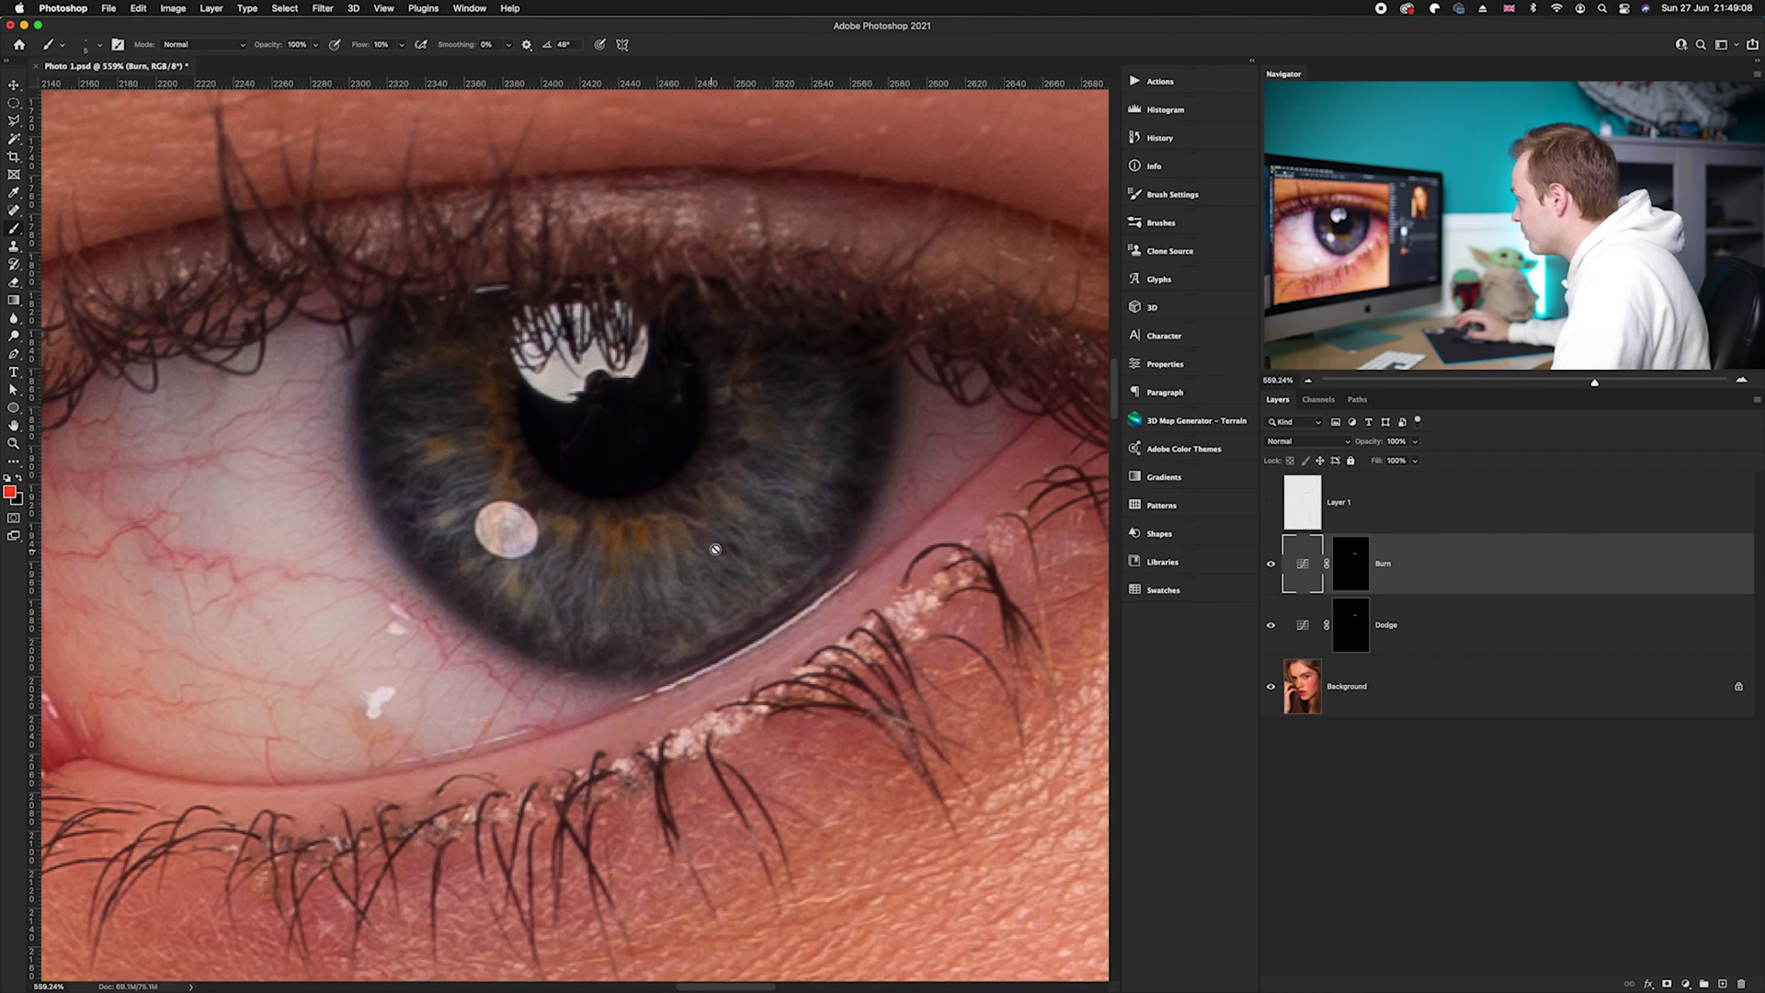
- Compare the eye before and after by temporarily showing only the Background layer
{"action": "scroll", "coordinate": [724, 542], "scroll_direction": "down", "scroll_amount": 3}
{"action": "left_click", "coordinate": [1272, 689], "text": "alt"}
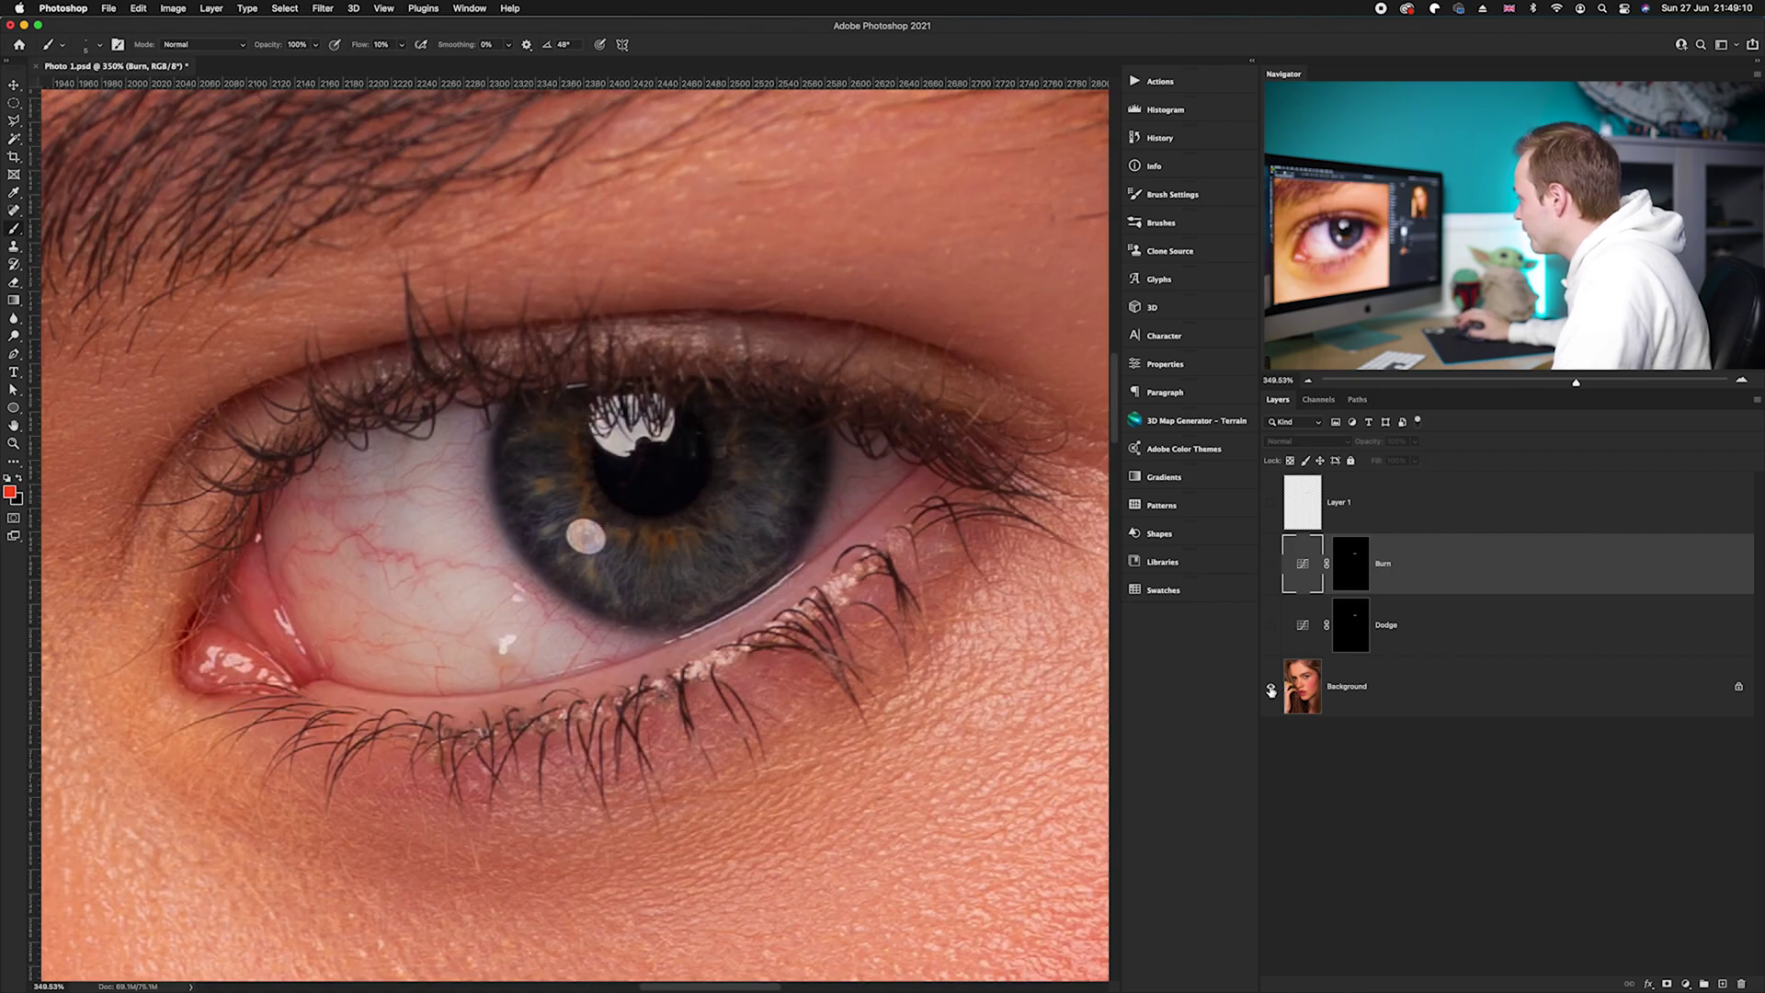
{"action": "left_click", "coordinate": [1272, 689], "text": "alt"}
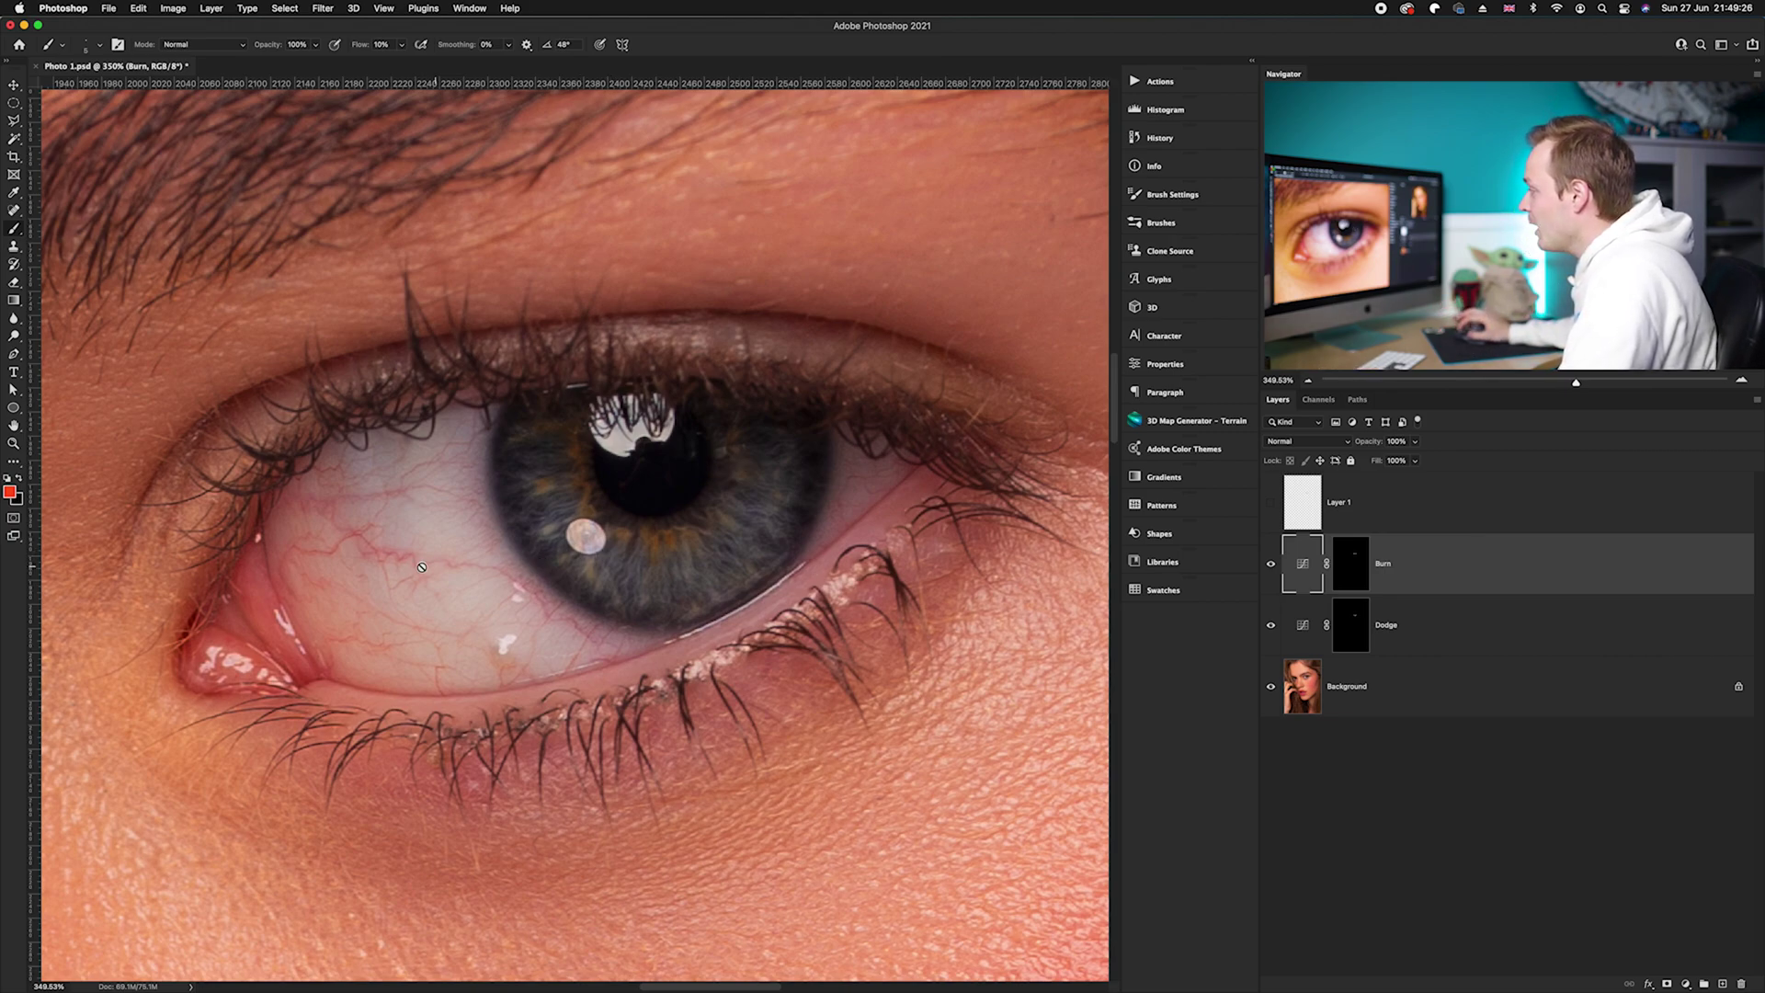
- Add a Black & White adjustment layer with default settings above the Burn layer
{"action": "scroll", "coordinate": [390, 490], "scroll_direction": "left", "scroll_amount": 2}
{"action": "scroll", "coordinate": [391, 490], "scroll_direction": "down", "scroll_amount": 1}
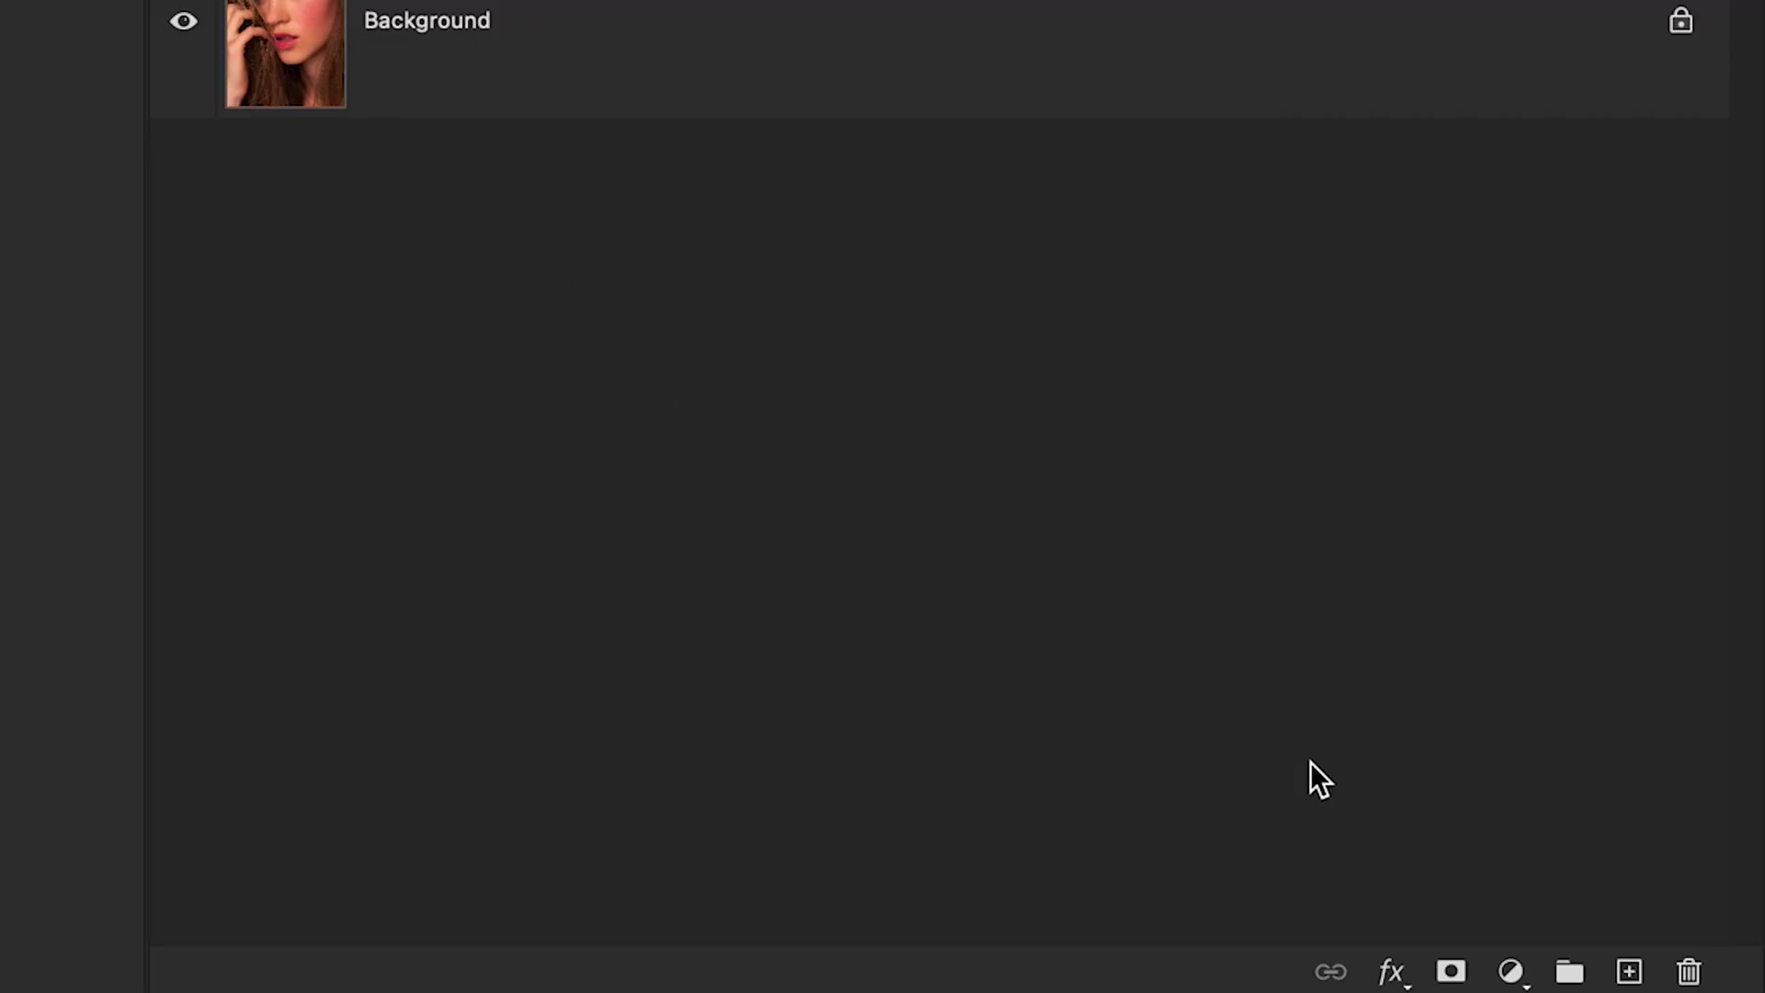
{"action": "left_click", "coordinate": [1513, 972]}
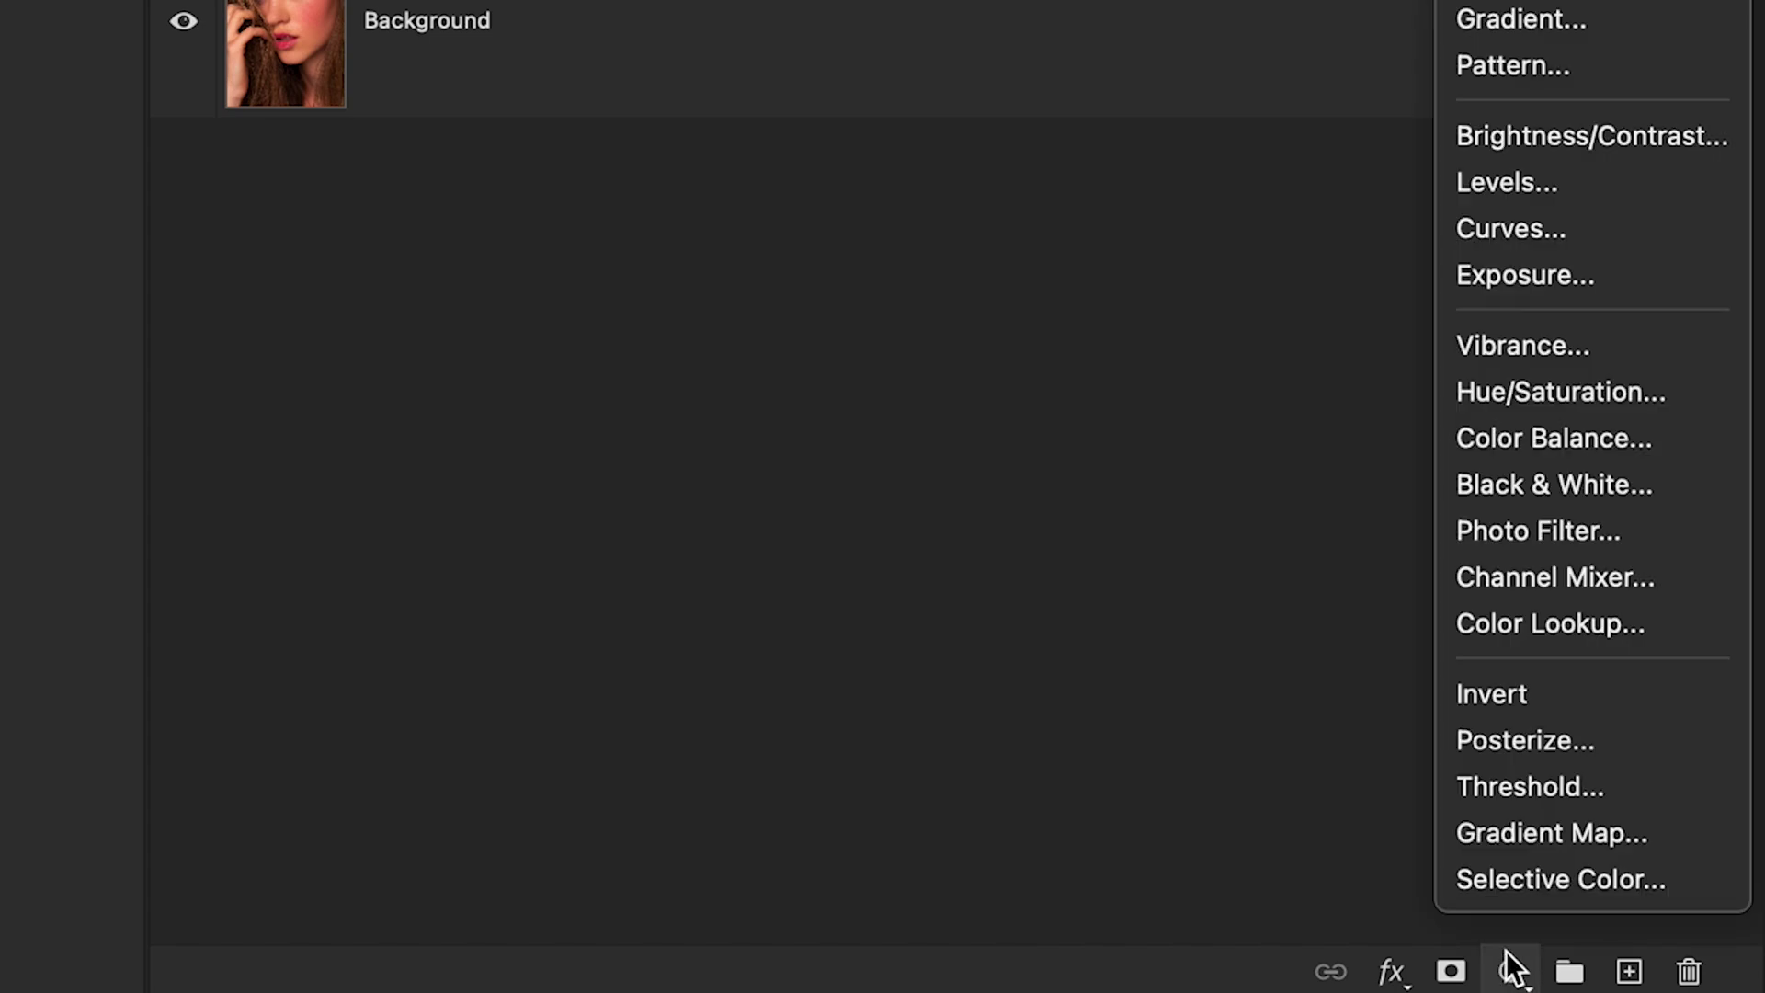
{"action": "left_click", "coordinate": [1543, 489]}
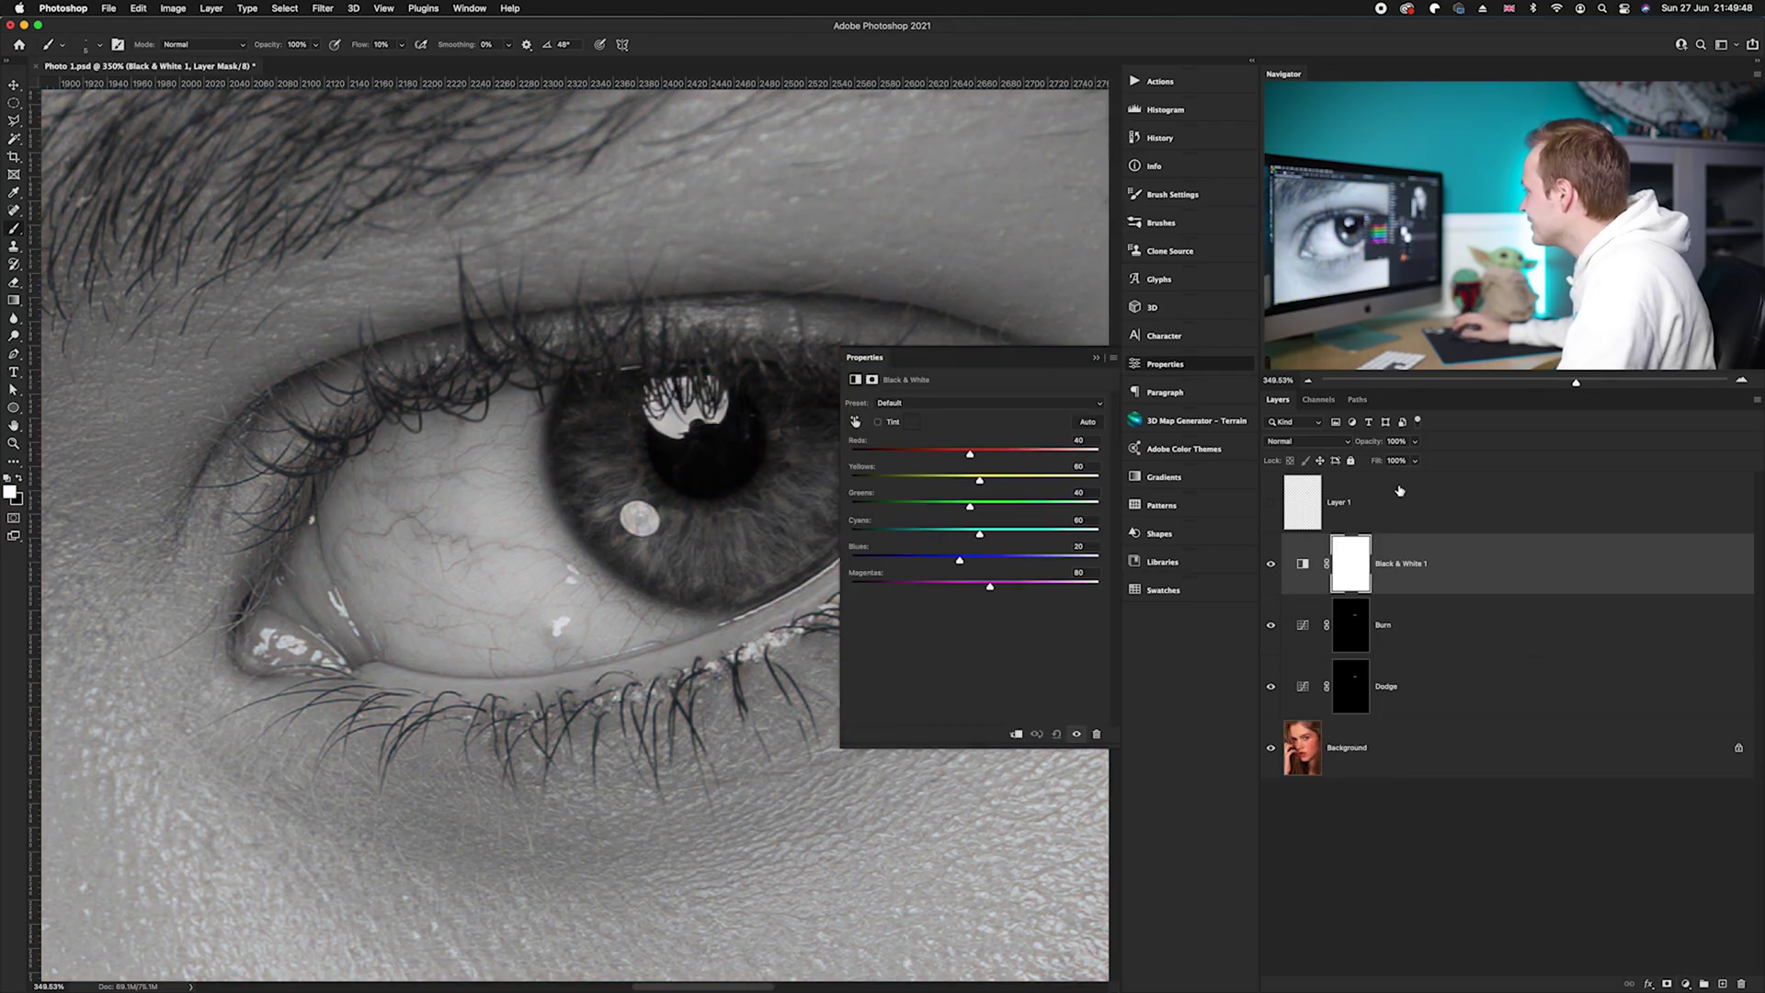
{"action": "left_click", "coordinate": [1227, 367]}
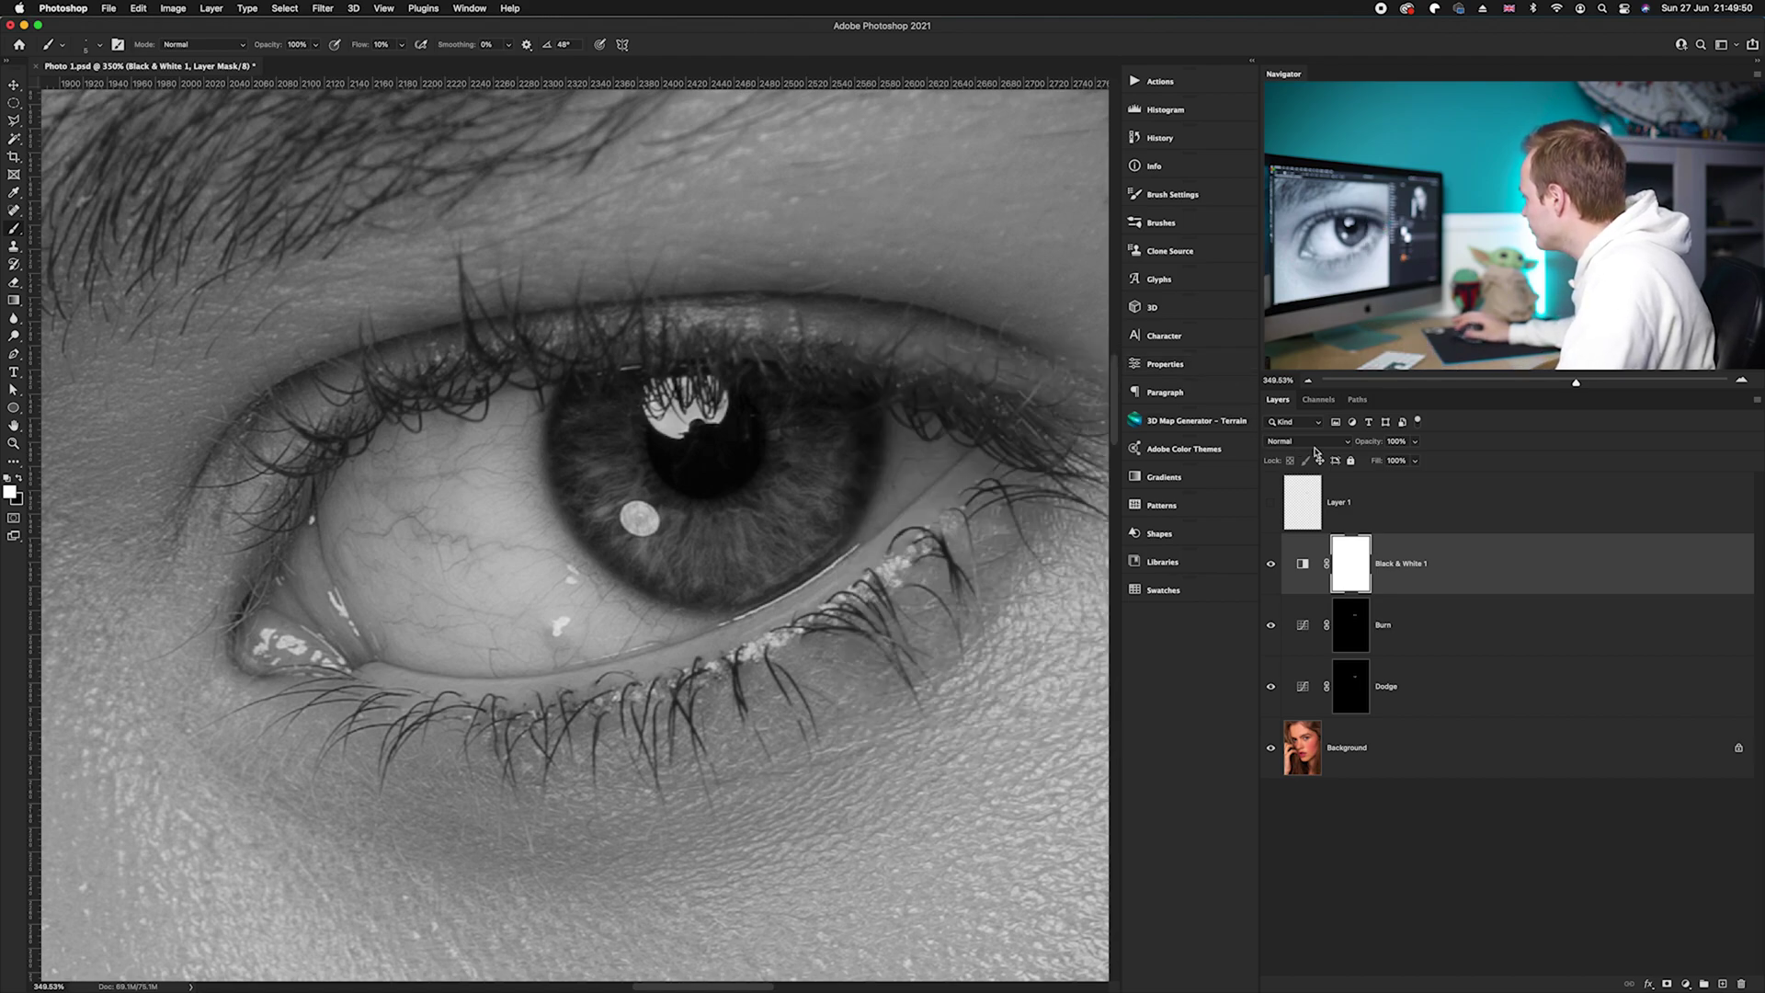
- Lower the Black & White layer's opacity to 37% and invert its mask to black
{"action": "left_click", "coordinate": [1415, 460]}
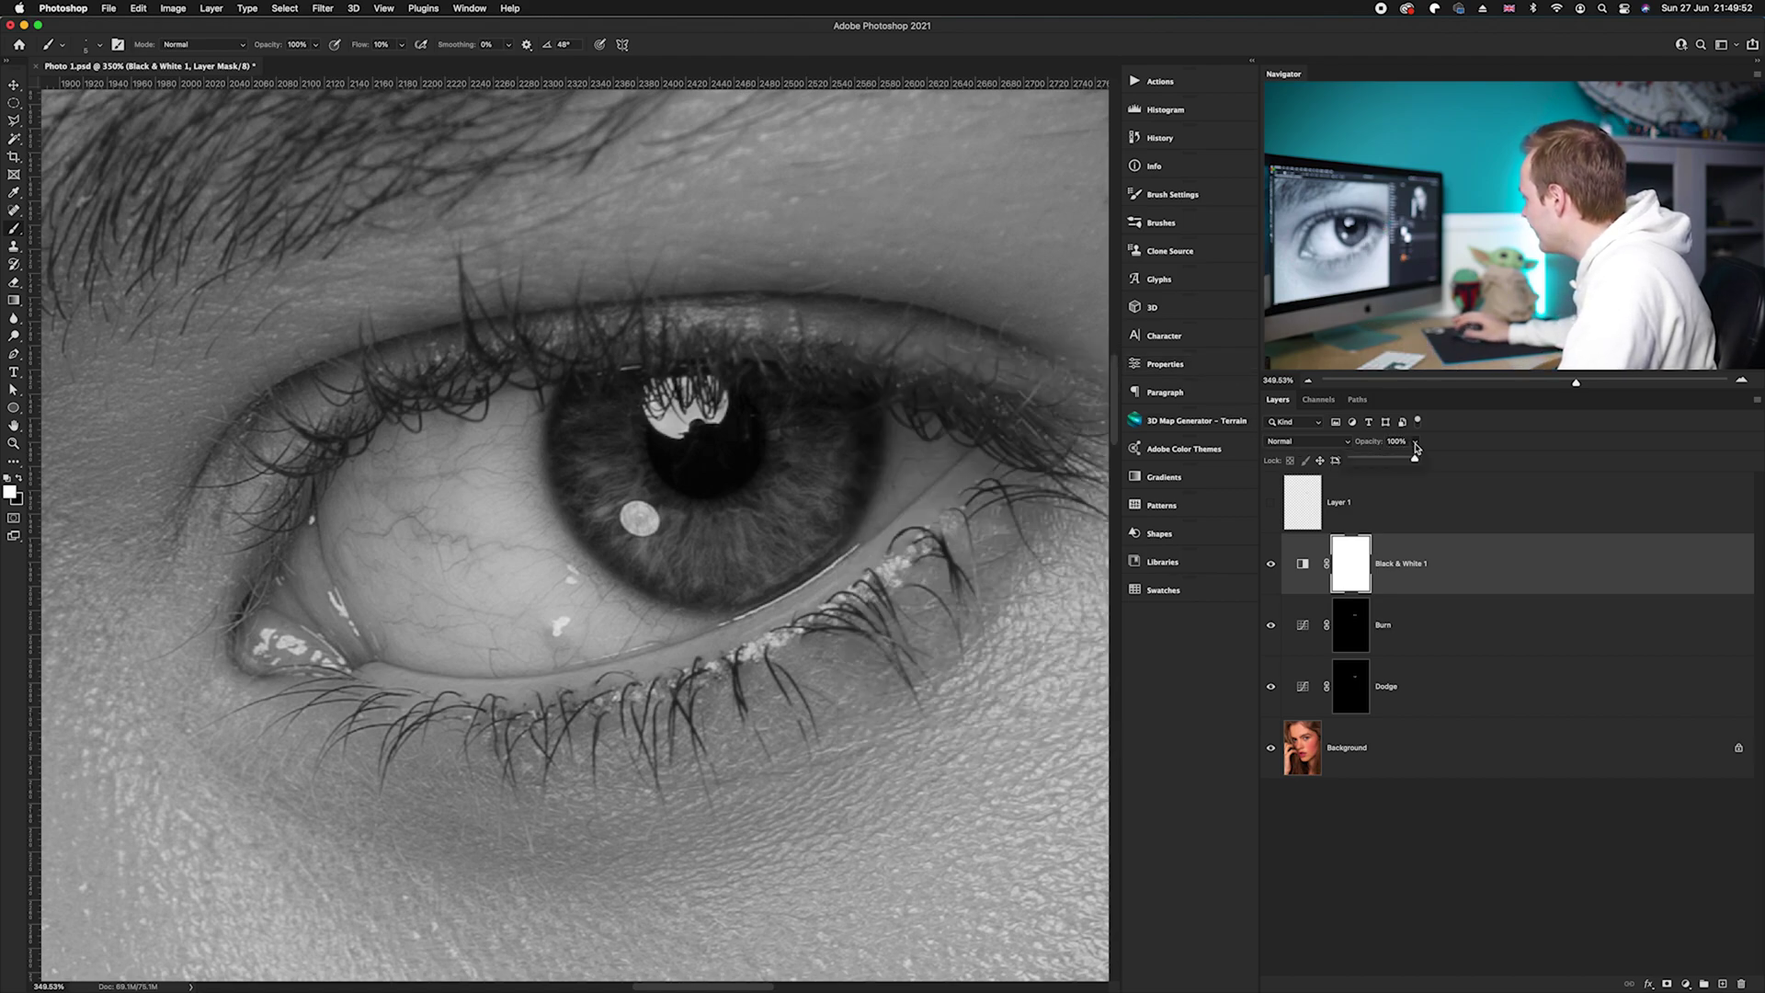
{"action": "left_click_drag", "start_coordinate": [1374, 463], "coordinate": [1352, 462]}
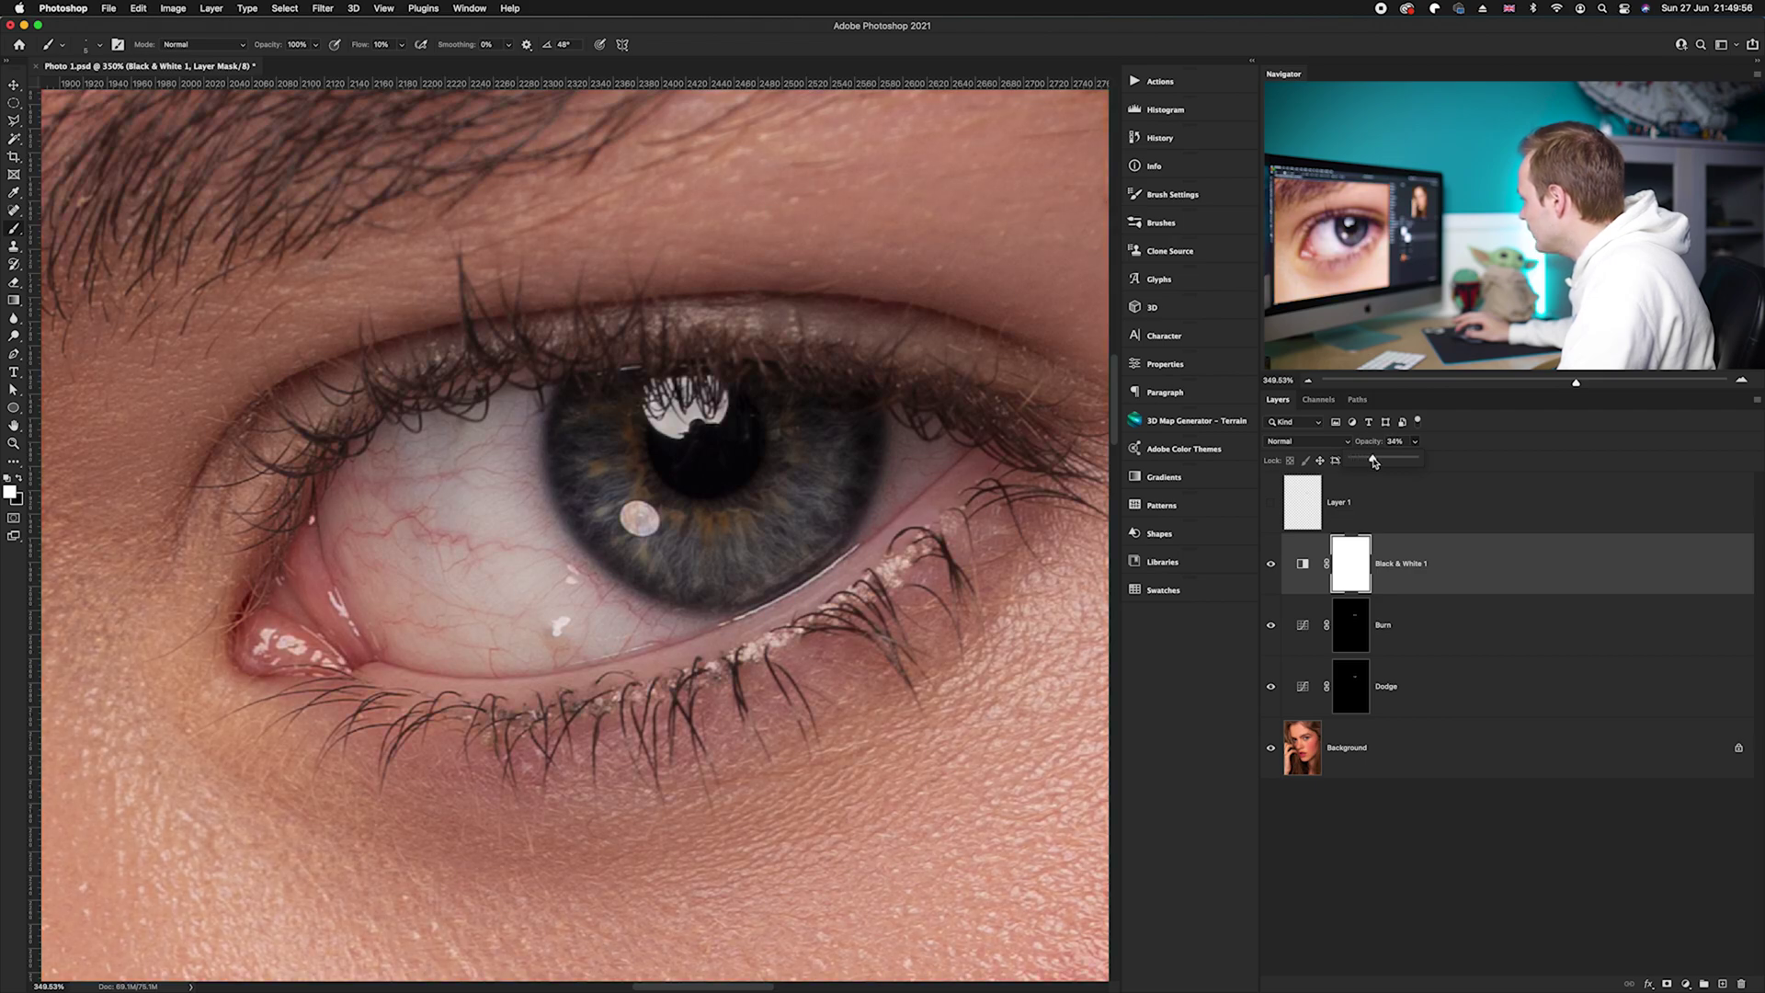
{"action": "left_click_drag", "start_coordinate": [1377, 463], "coordinate": [1374, 461]}
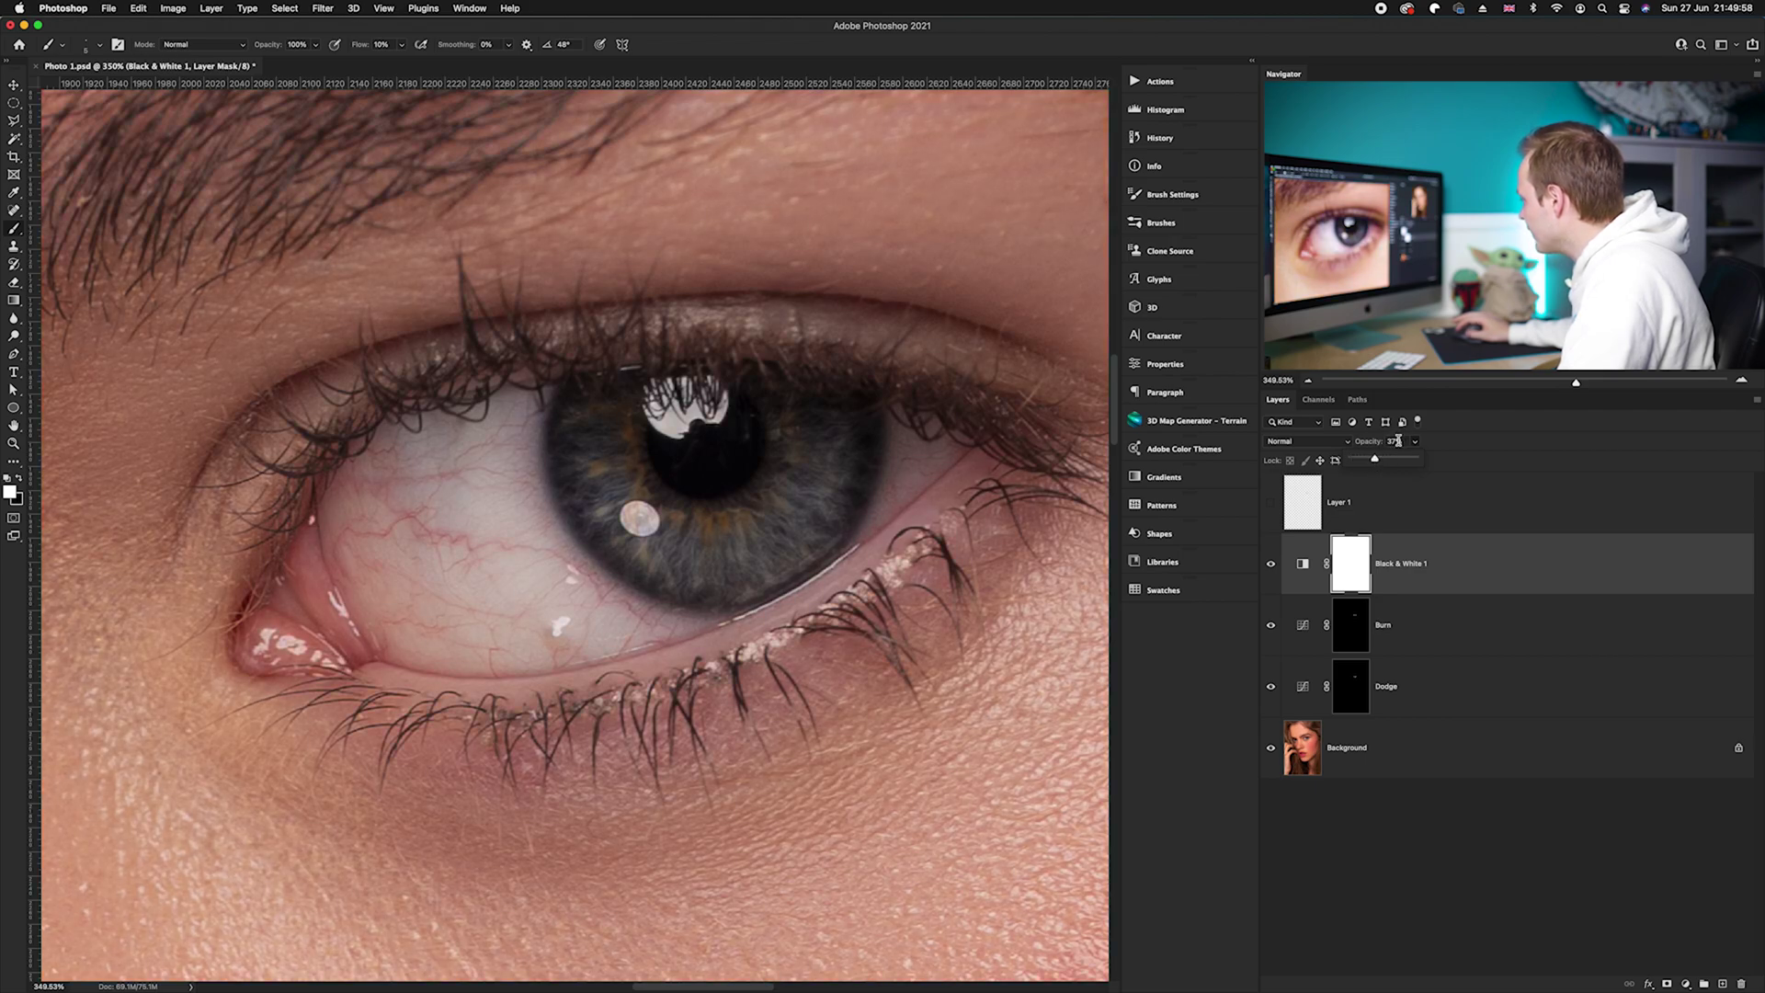
{"action": "key", "text": "Return"}
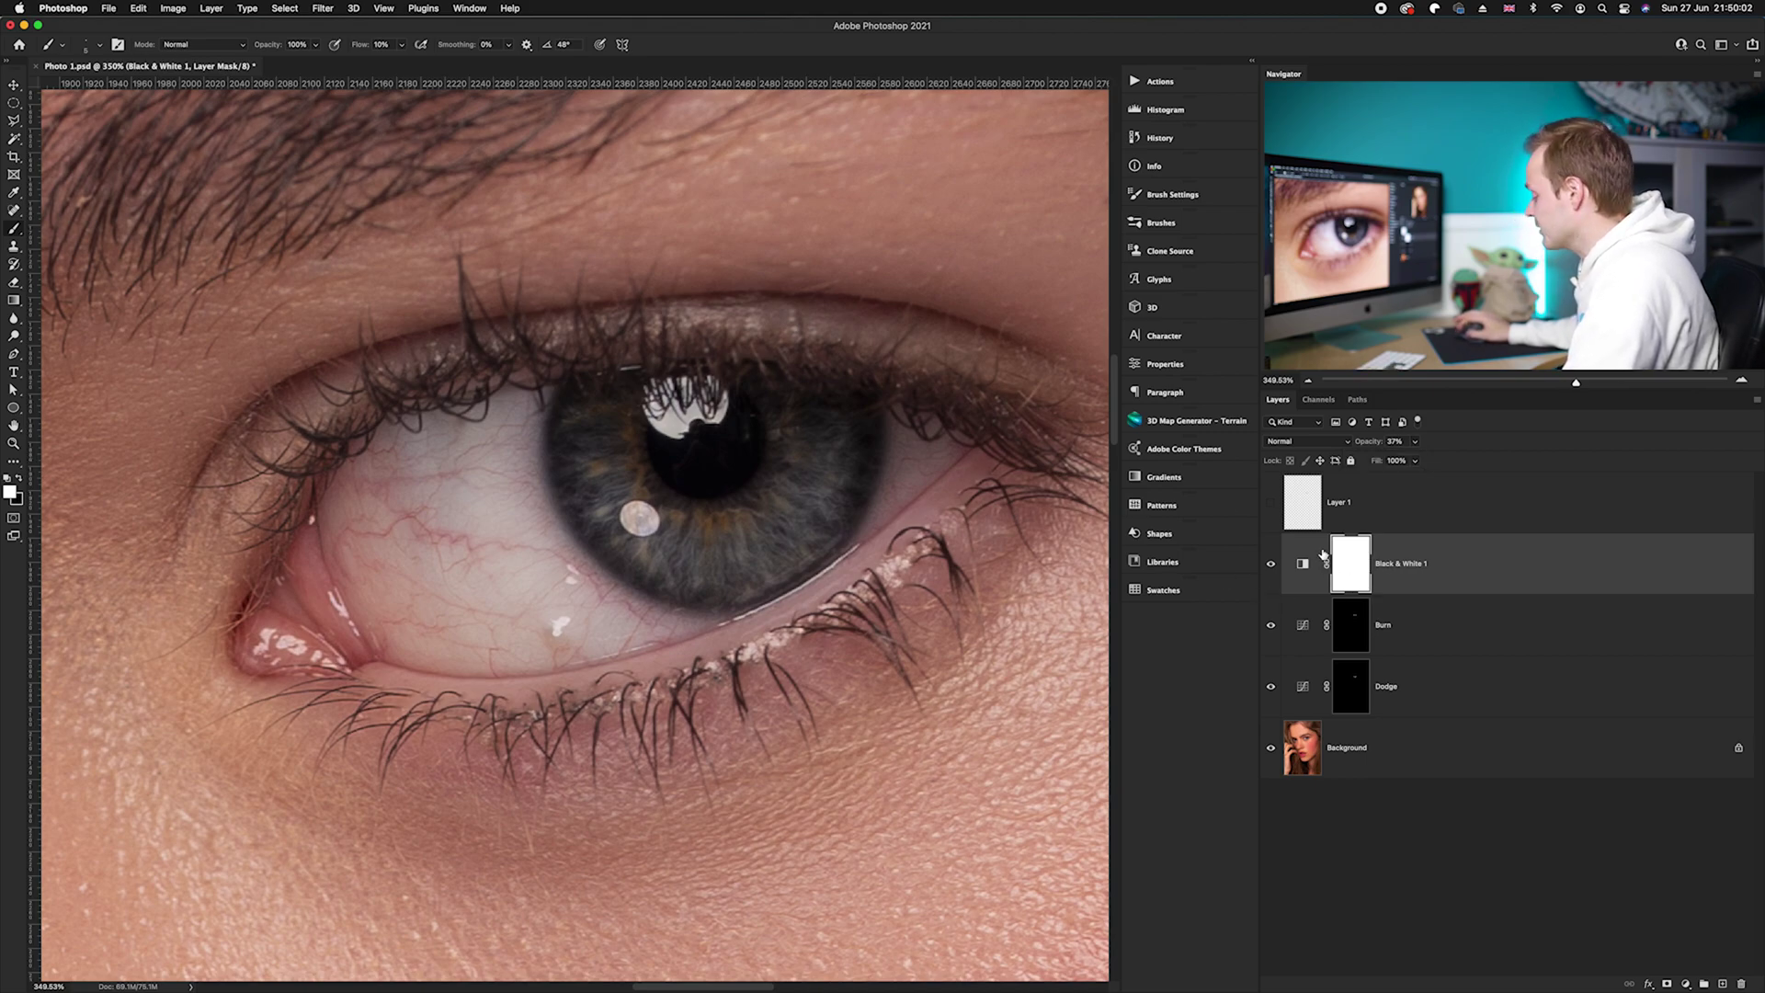
{"action": "key", "text": "super+i"}
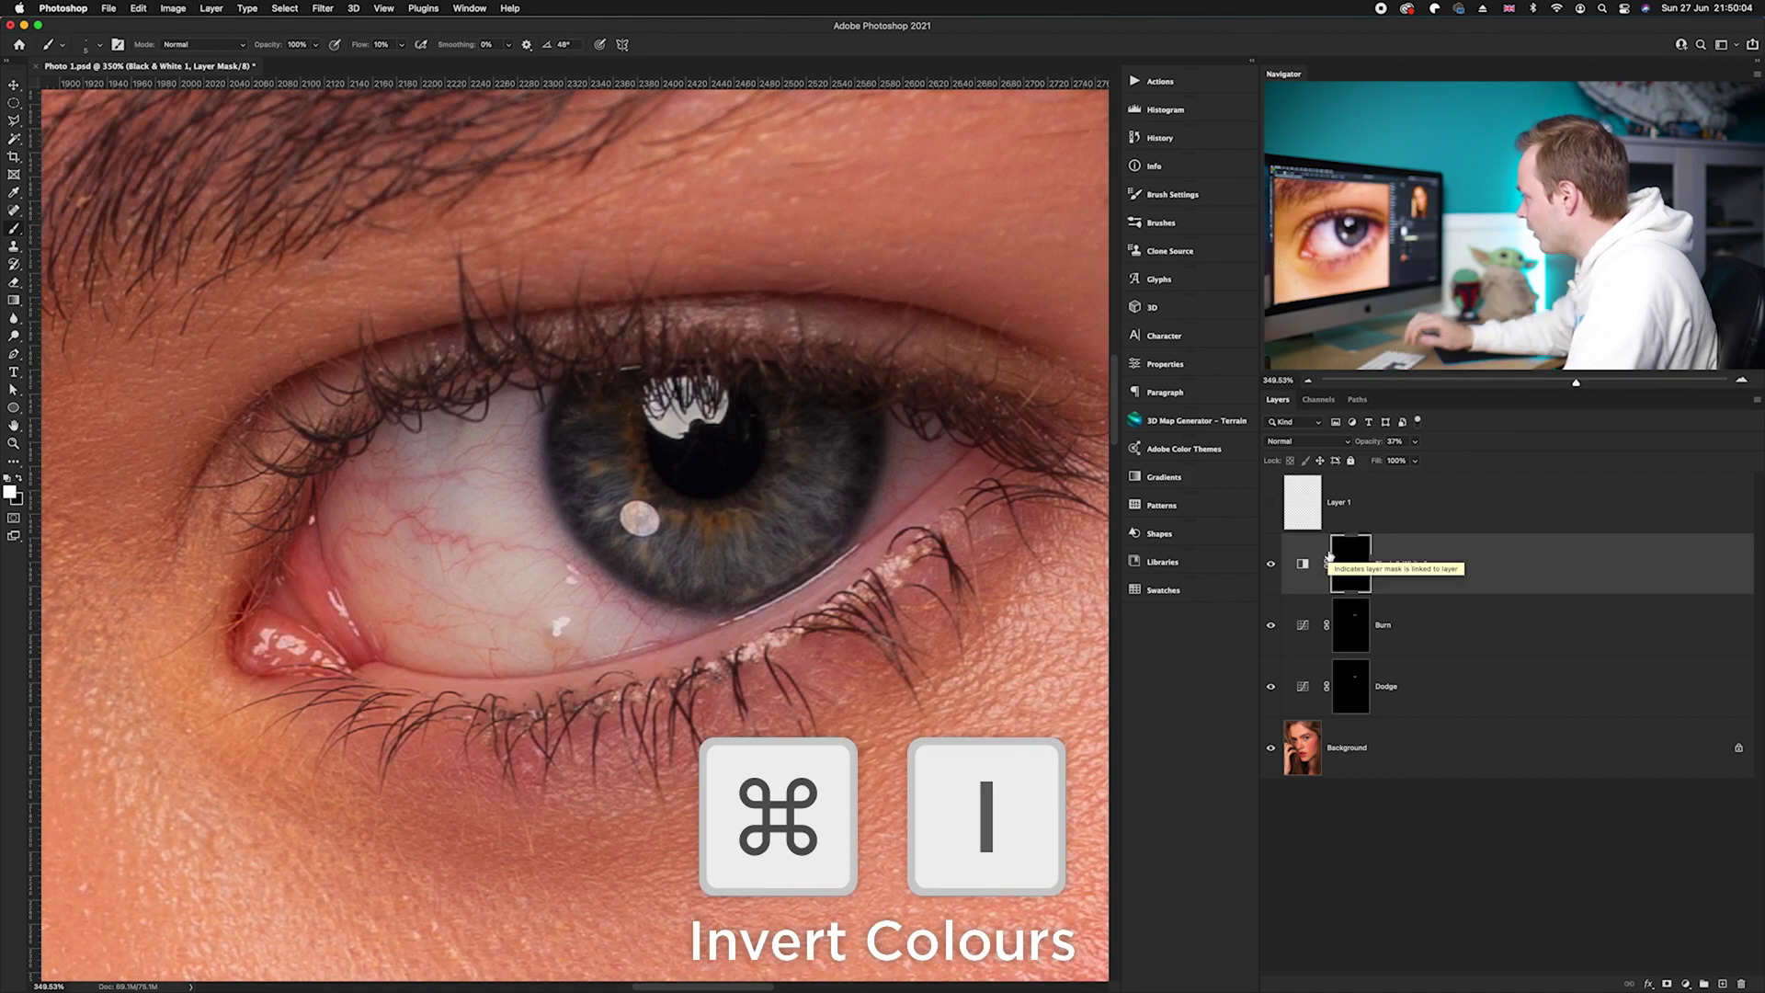
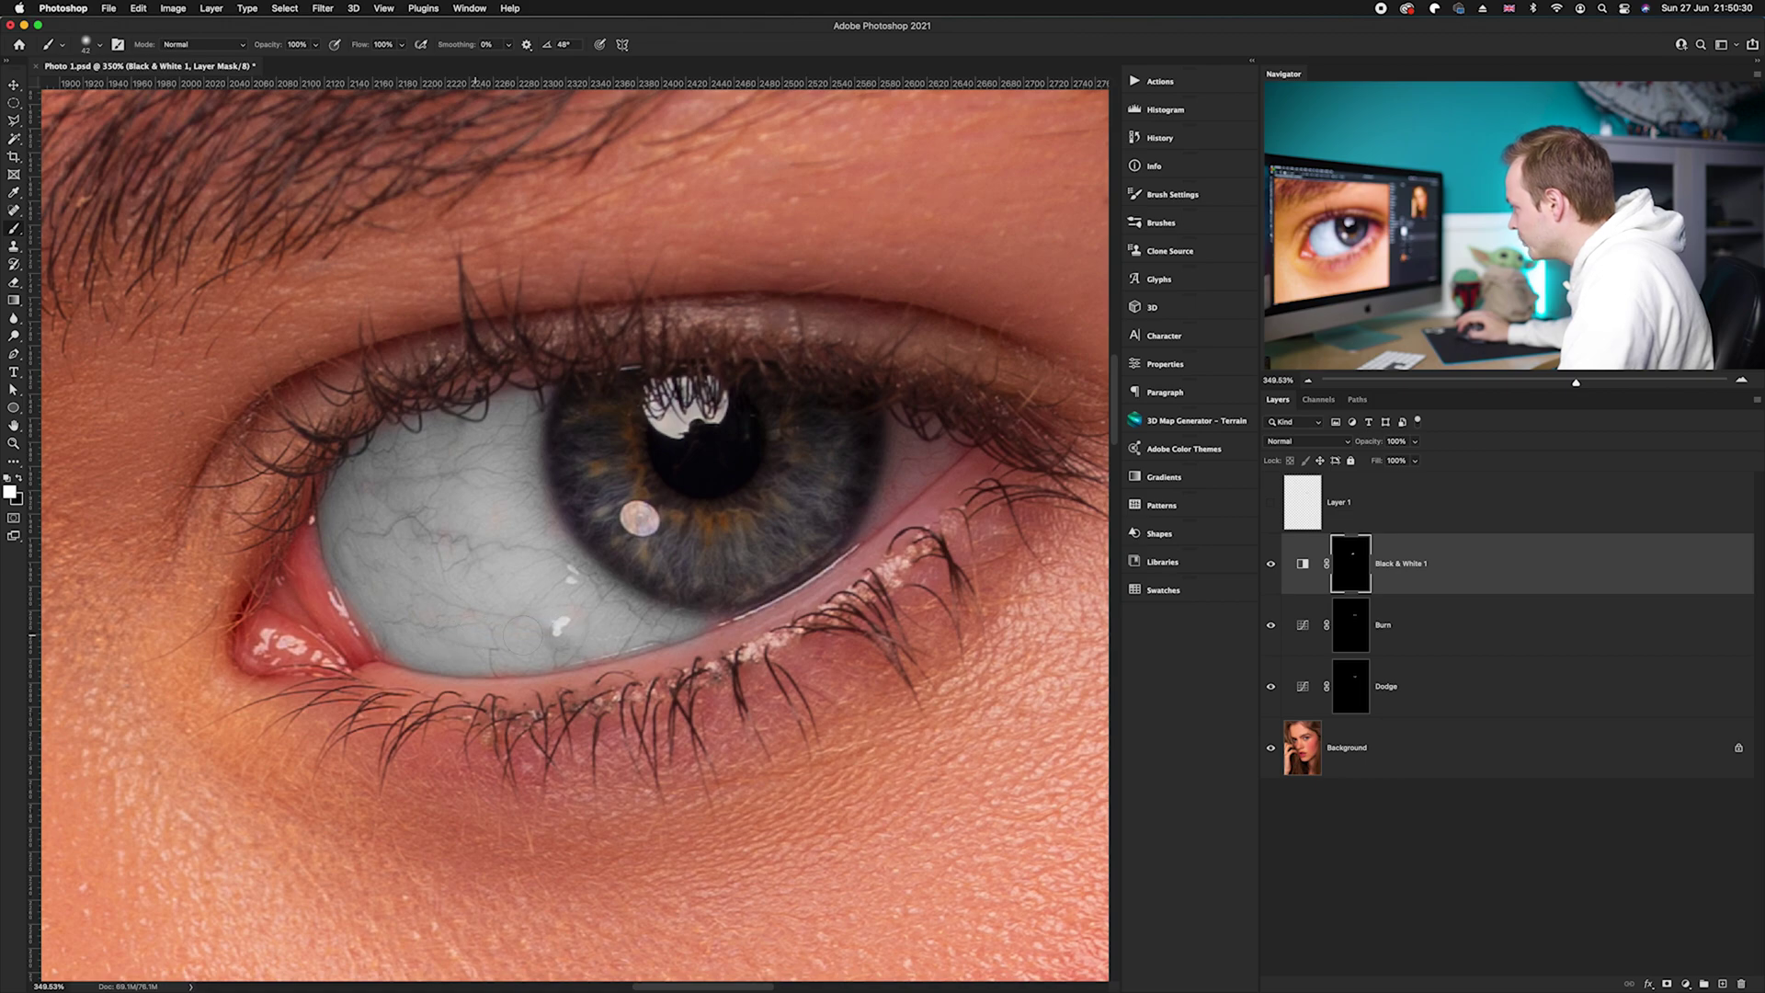
- Paint white at 100% flow on the Black & White layer's mask over the eye white to remove its redness
{"action": "mouse_move", "coordinate": [905, 443]}
{"action": "left_mouse_down"}
{"action": "mouse_move", "coordinate": [880, 517]}
{"action": "mouse_move", "coordinate": [960, 433]}
{"action": "mouse_move", "coordinate": [932, 421]}
{"action": "mouse_move", "coordinate": [898, 491]}
{"action": "left_mouse_up"}
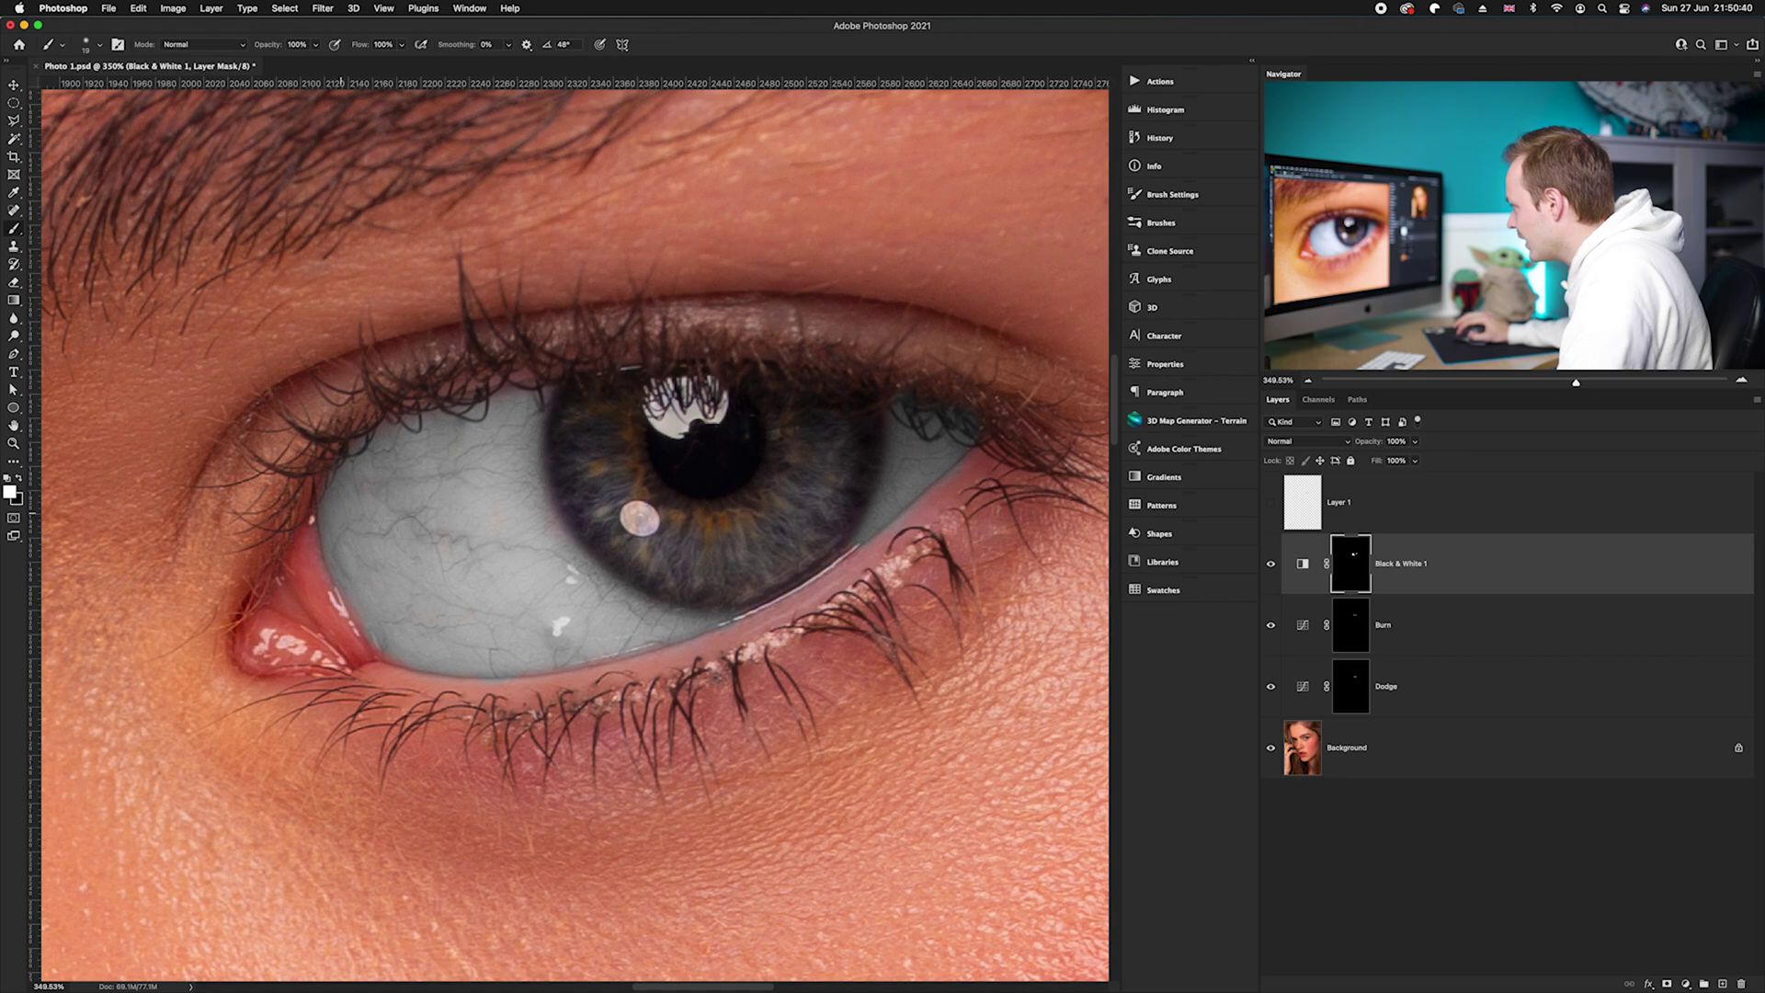
{"action": "scroll", "coordinate": [496, 513], "scroll_direction": "down", "scroll_amount": 3}
{"action": "scroll", "coordinate": [496, 513], "scroll_direction": "up", "scroll_amount": 6}
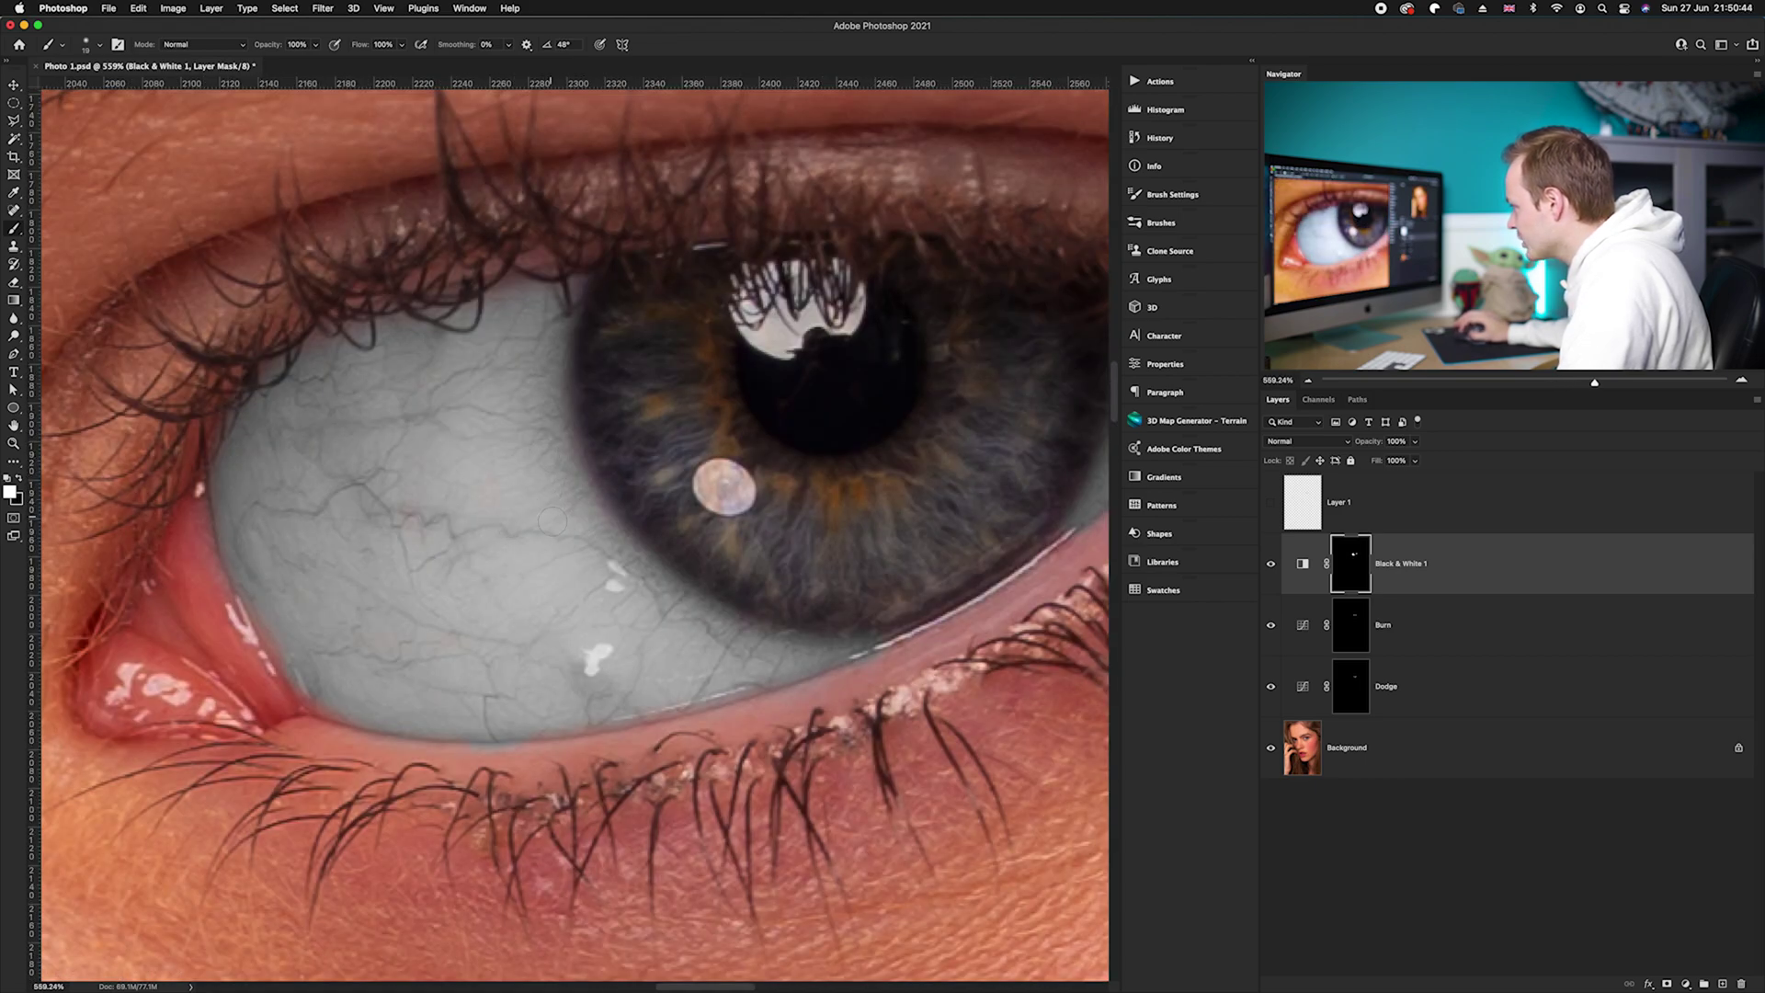
{"action": "scroll", "coordinate": [340, 530], "scroll_direction": "down", "scroll_amount": 3}
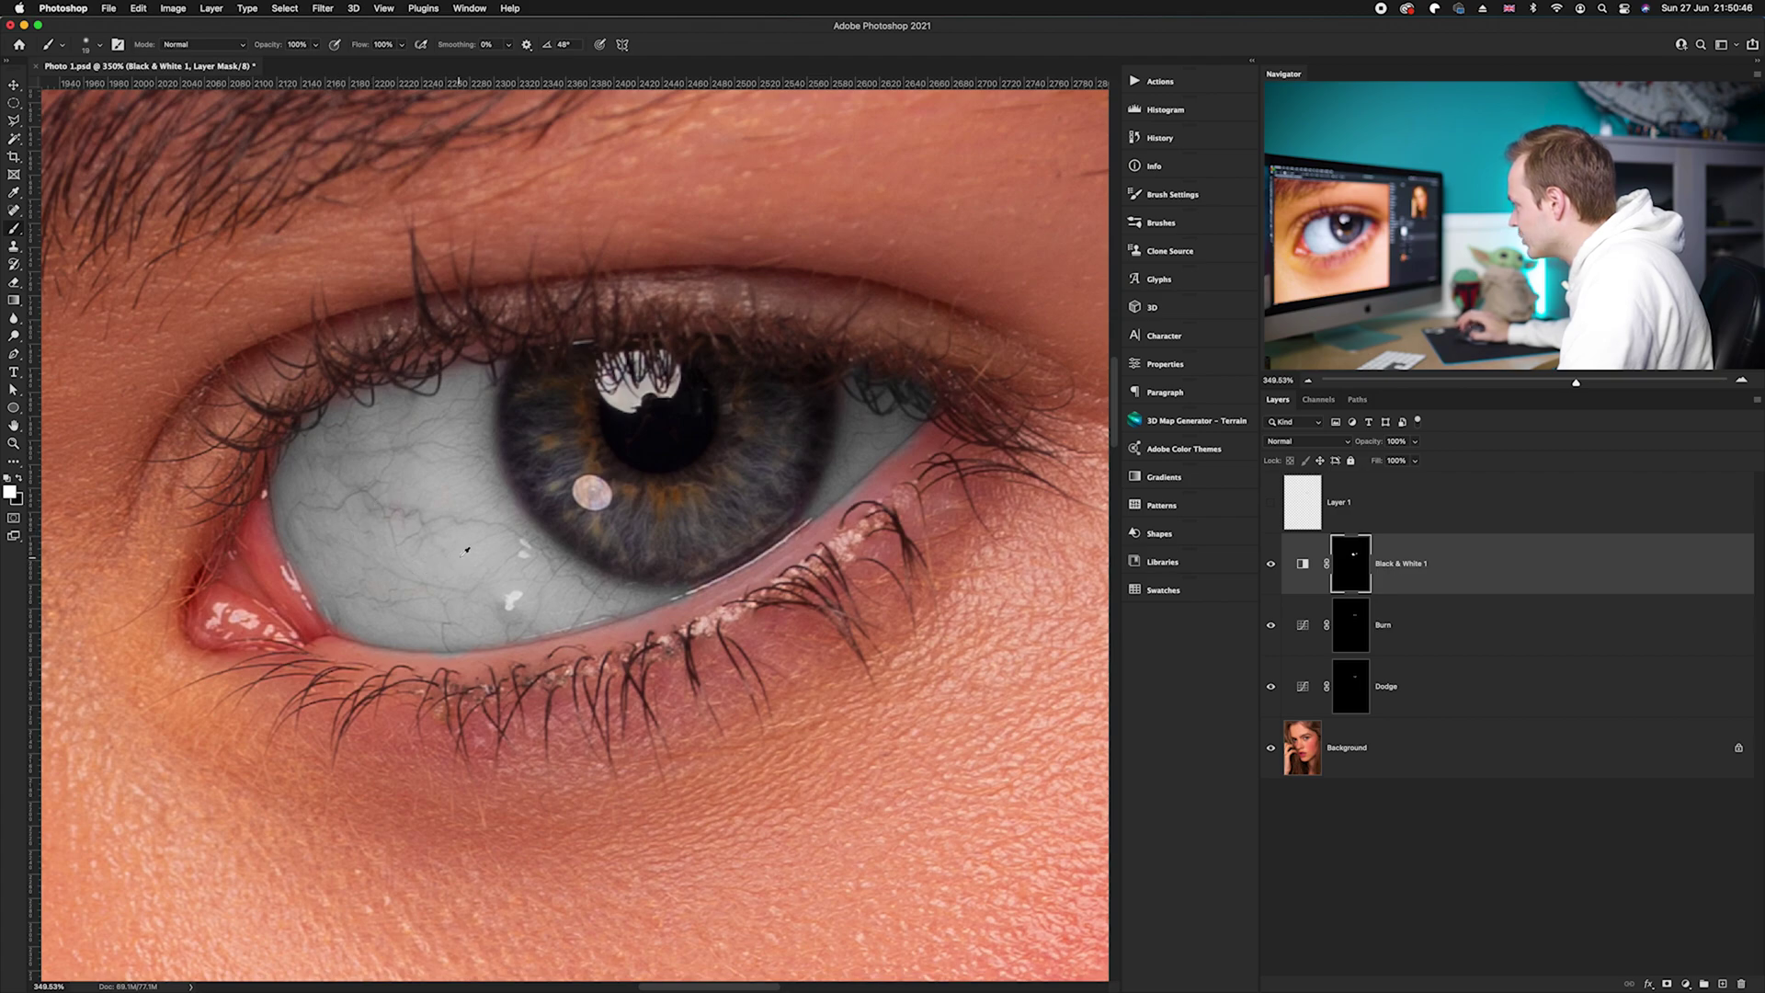
- Lower the Black & White layer's opacity to 30% so the eye white keeps a natural tint
{"action": "scroll", "coordinate": [466, 550], "scroll_direction": "down", "scroll_amount": 3}
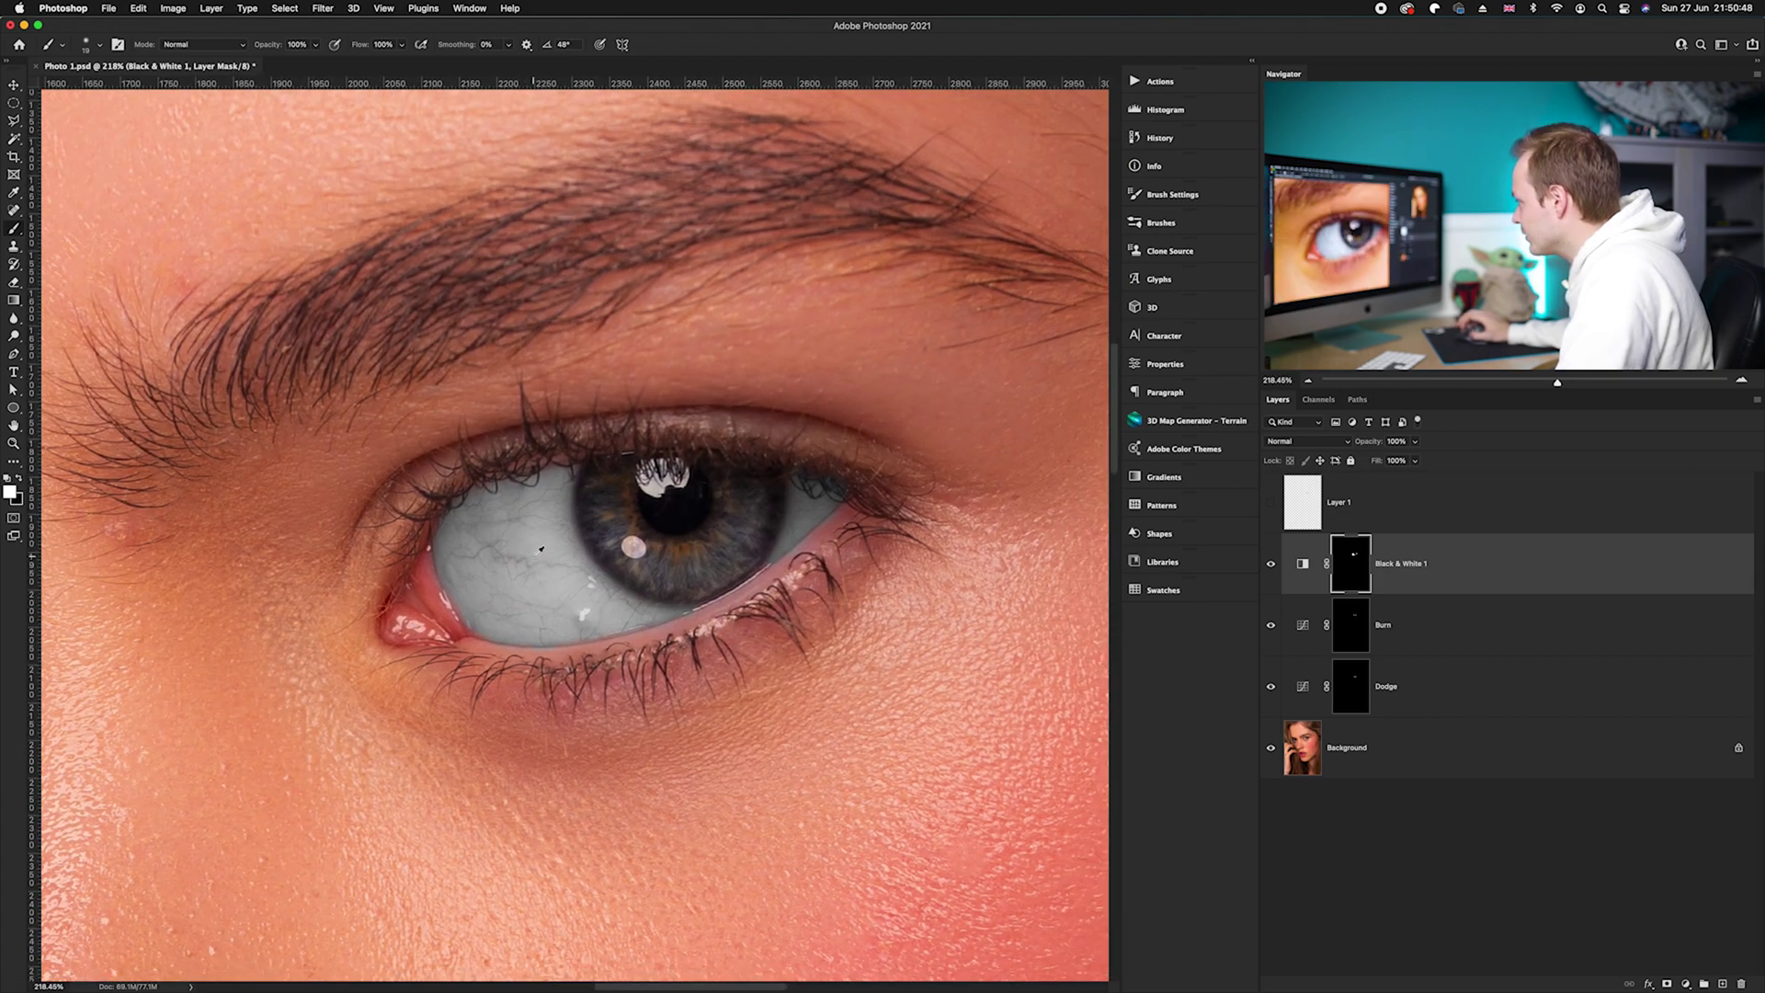
{"action": "scroll", "coordinate": [540, 549], "scroll_direction": "up", "scroll_amount": 3}
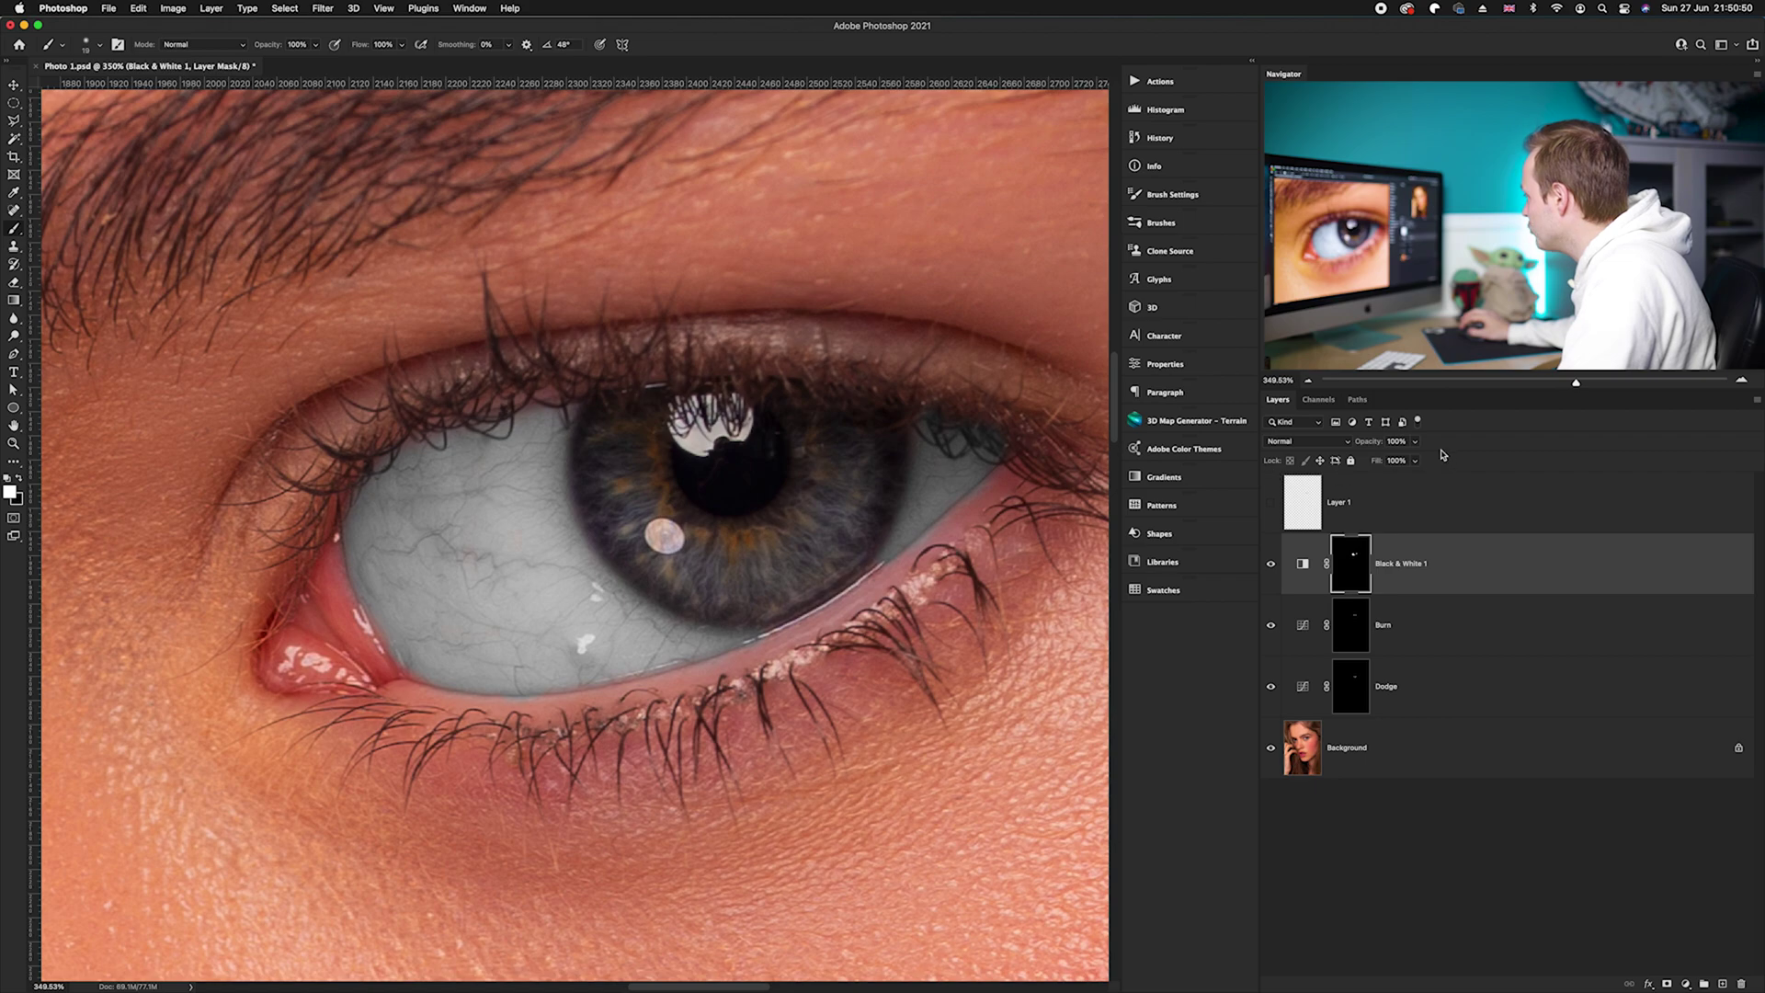
{"action": "left_click", "coordinate": [1415, 442]}
{"action": "left_click_drag", "start_coordinate": [1418, 460], "coordinate": [1372, 460]}
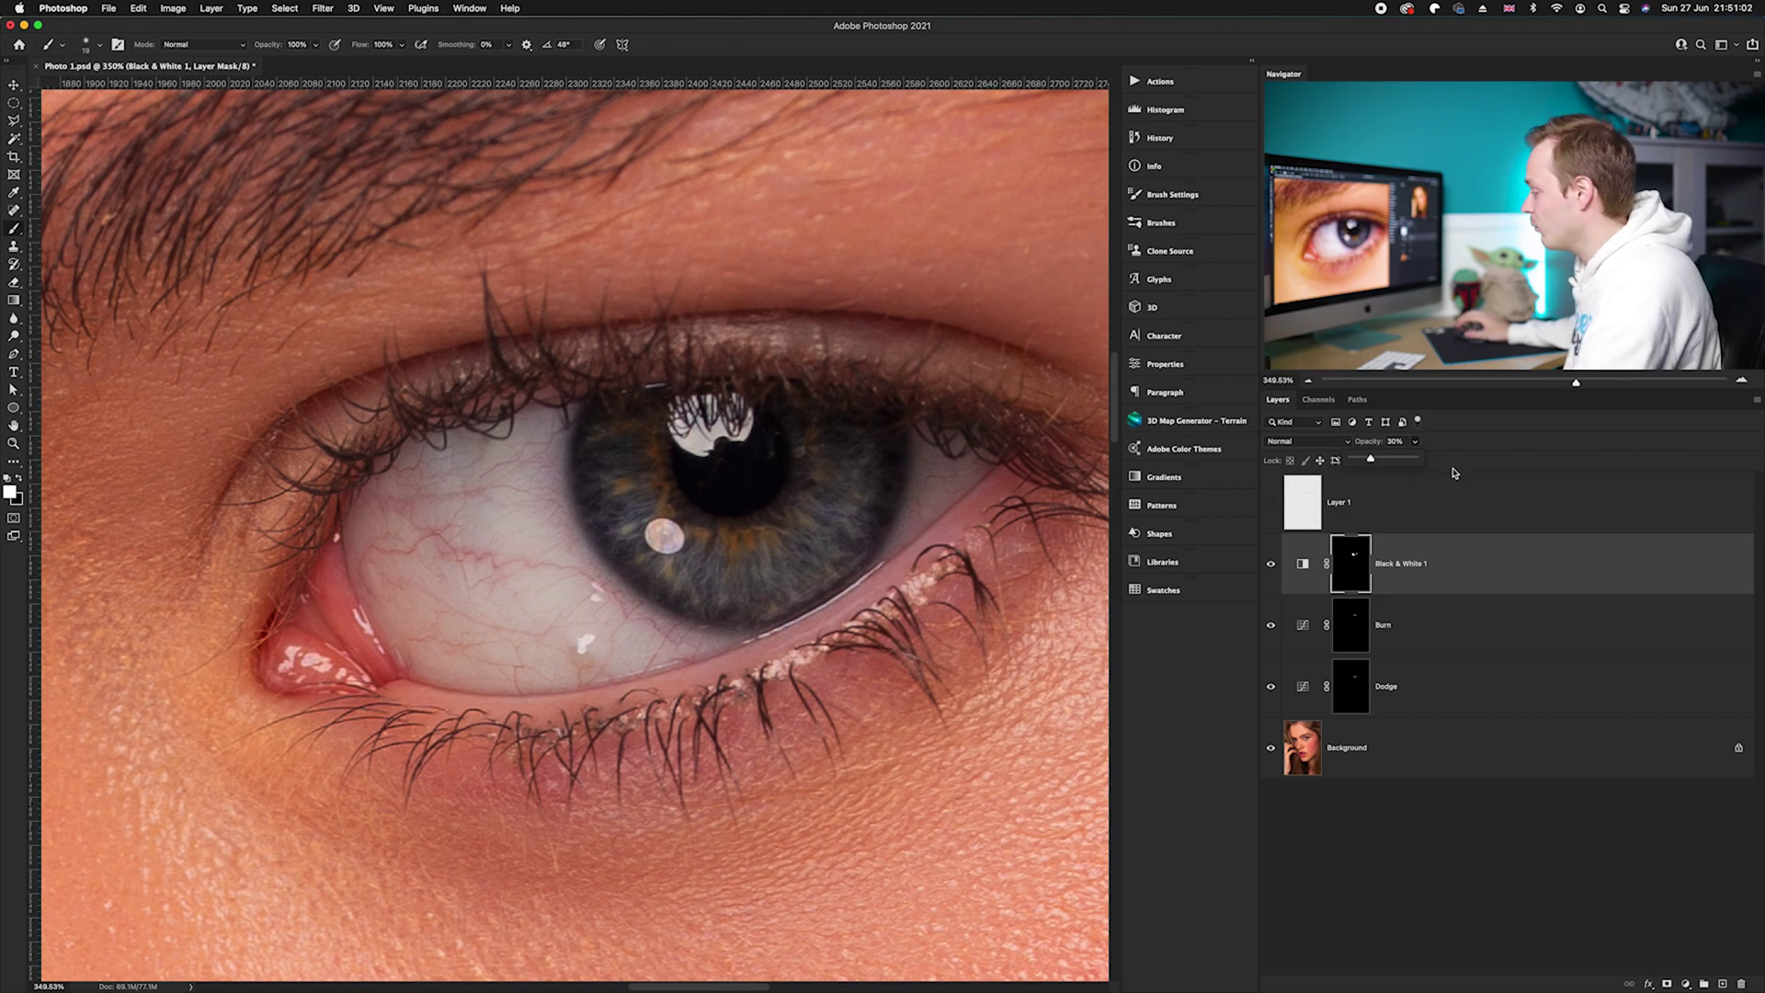
{"action": "left_click", "coordinate": [1404, 903]}
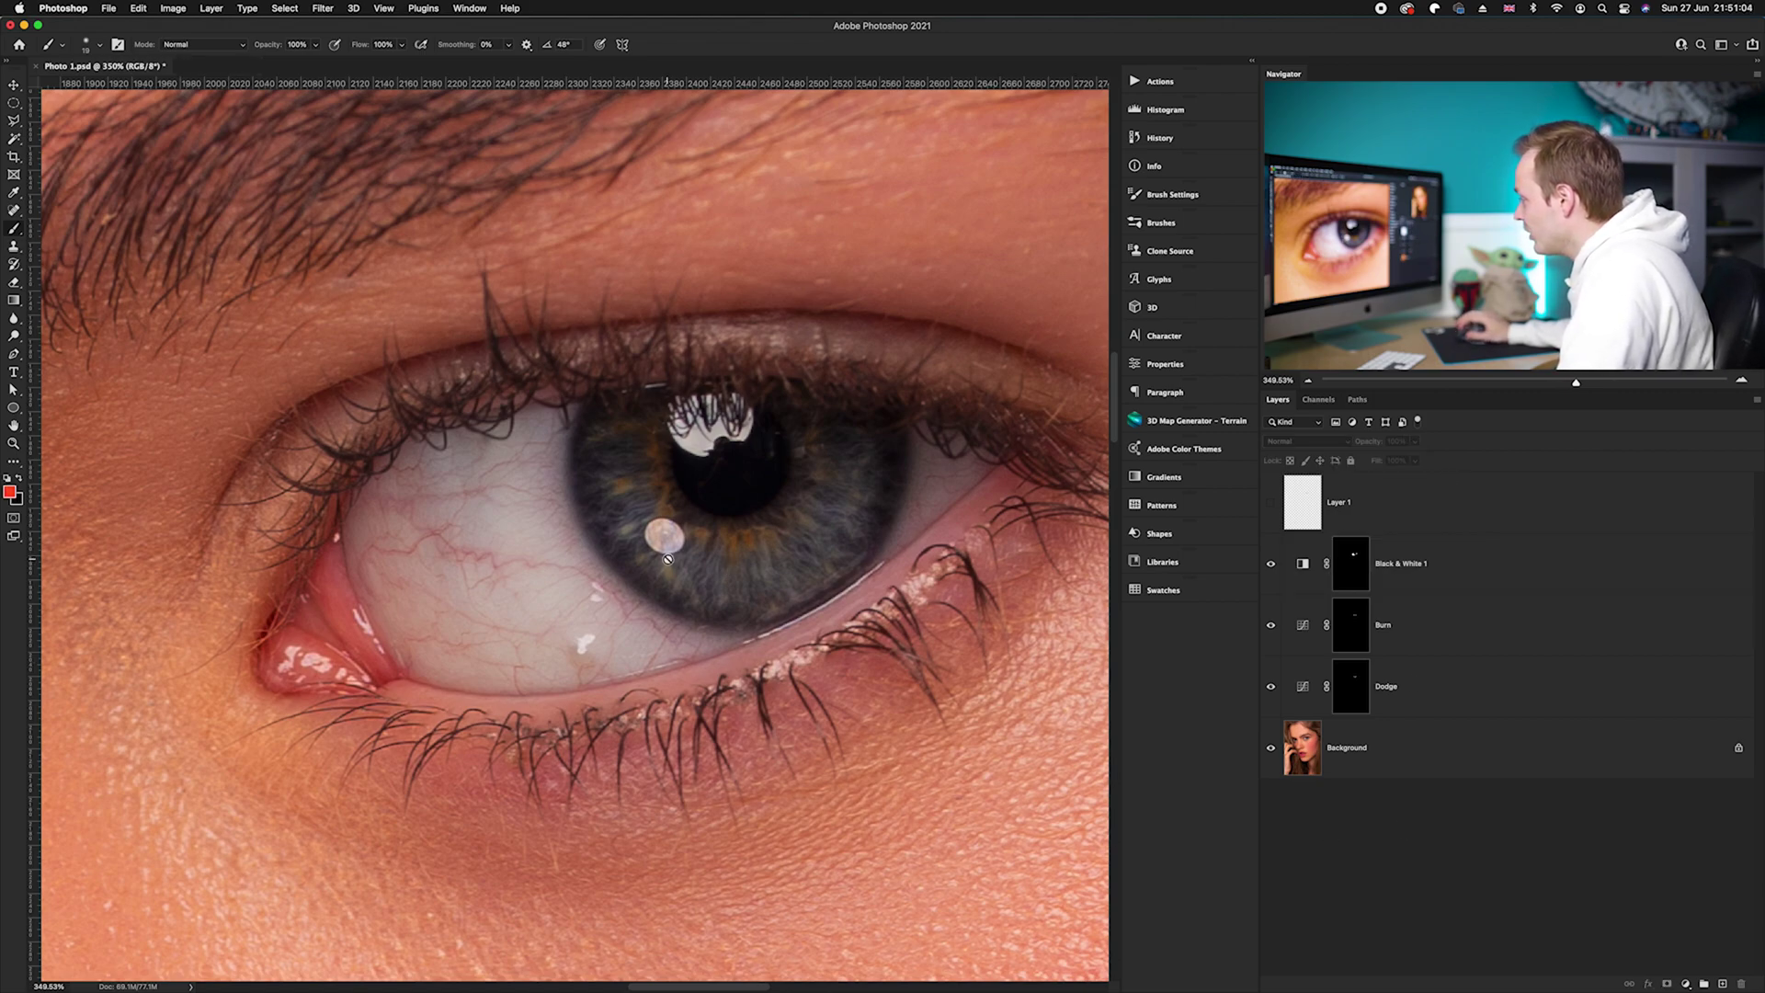
- Compare the eye with and without the adjustment layers and check the eye white against the whole face
{"action": "scroll", "coordinate": [607, 566], "scroll_direction": "down", "scroll_amount": 3}
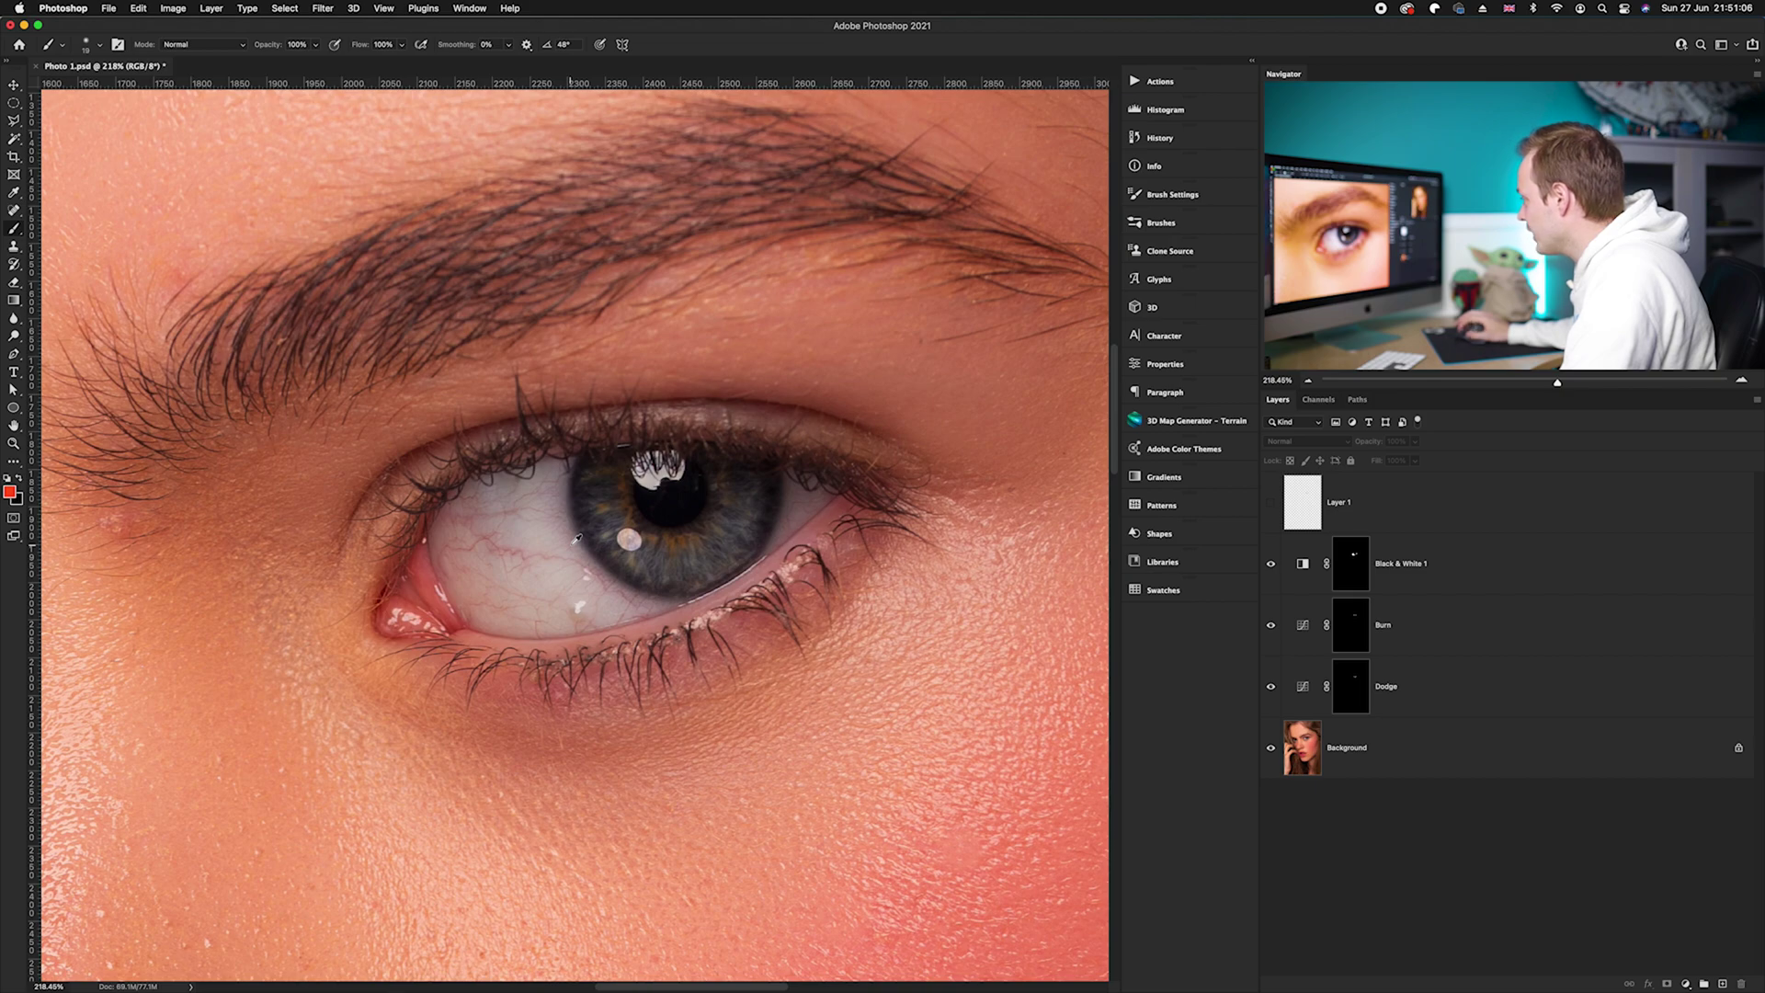
{"action": "left_click", "coordinate": [1272, 748], "text": "alt"}
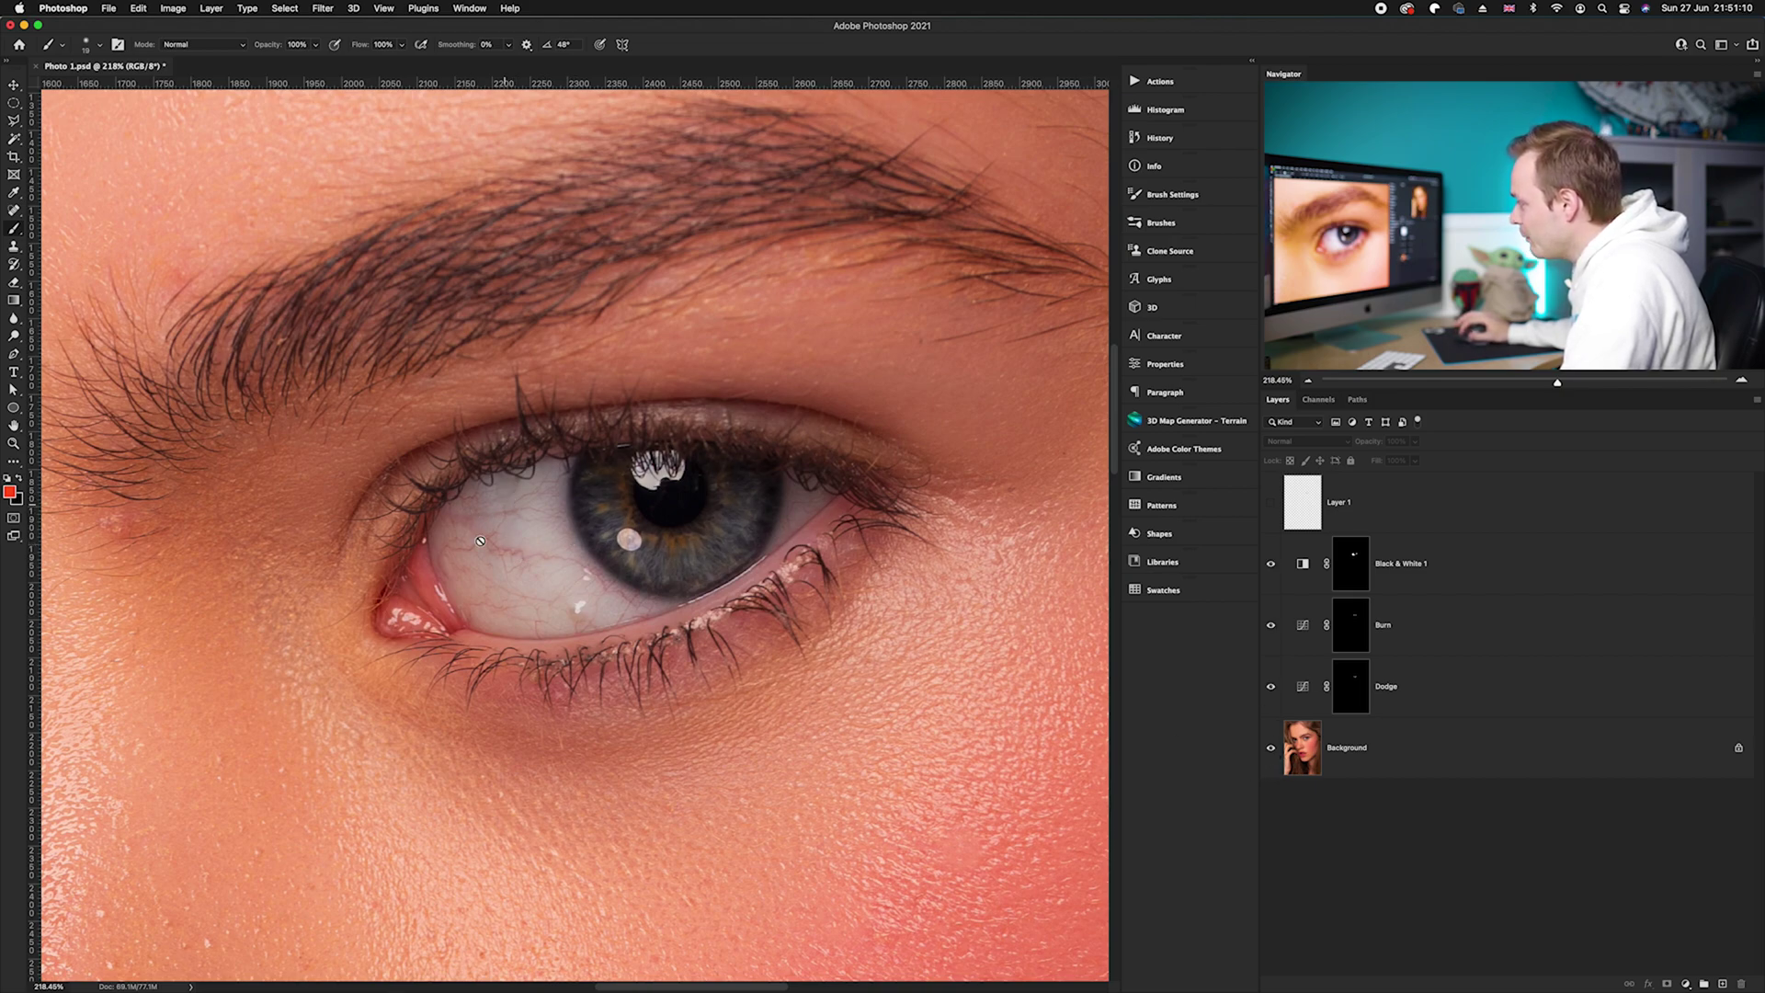
{"action": "scroll", "coordinate": [507, 577], "scroll_direction": "down", "scroll_amount": 6}
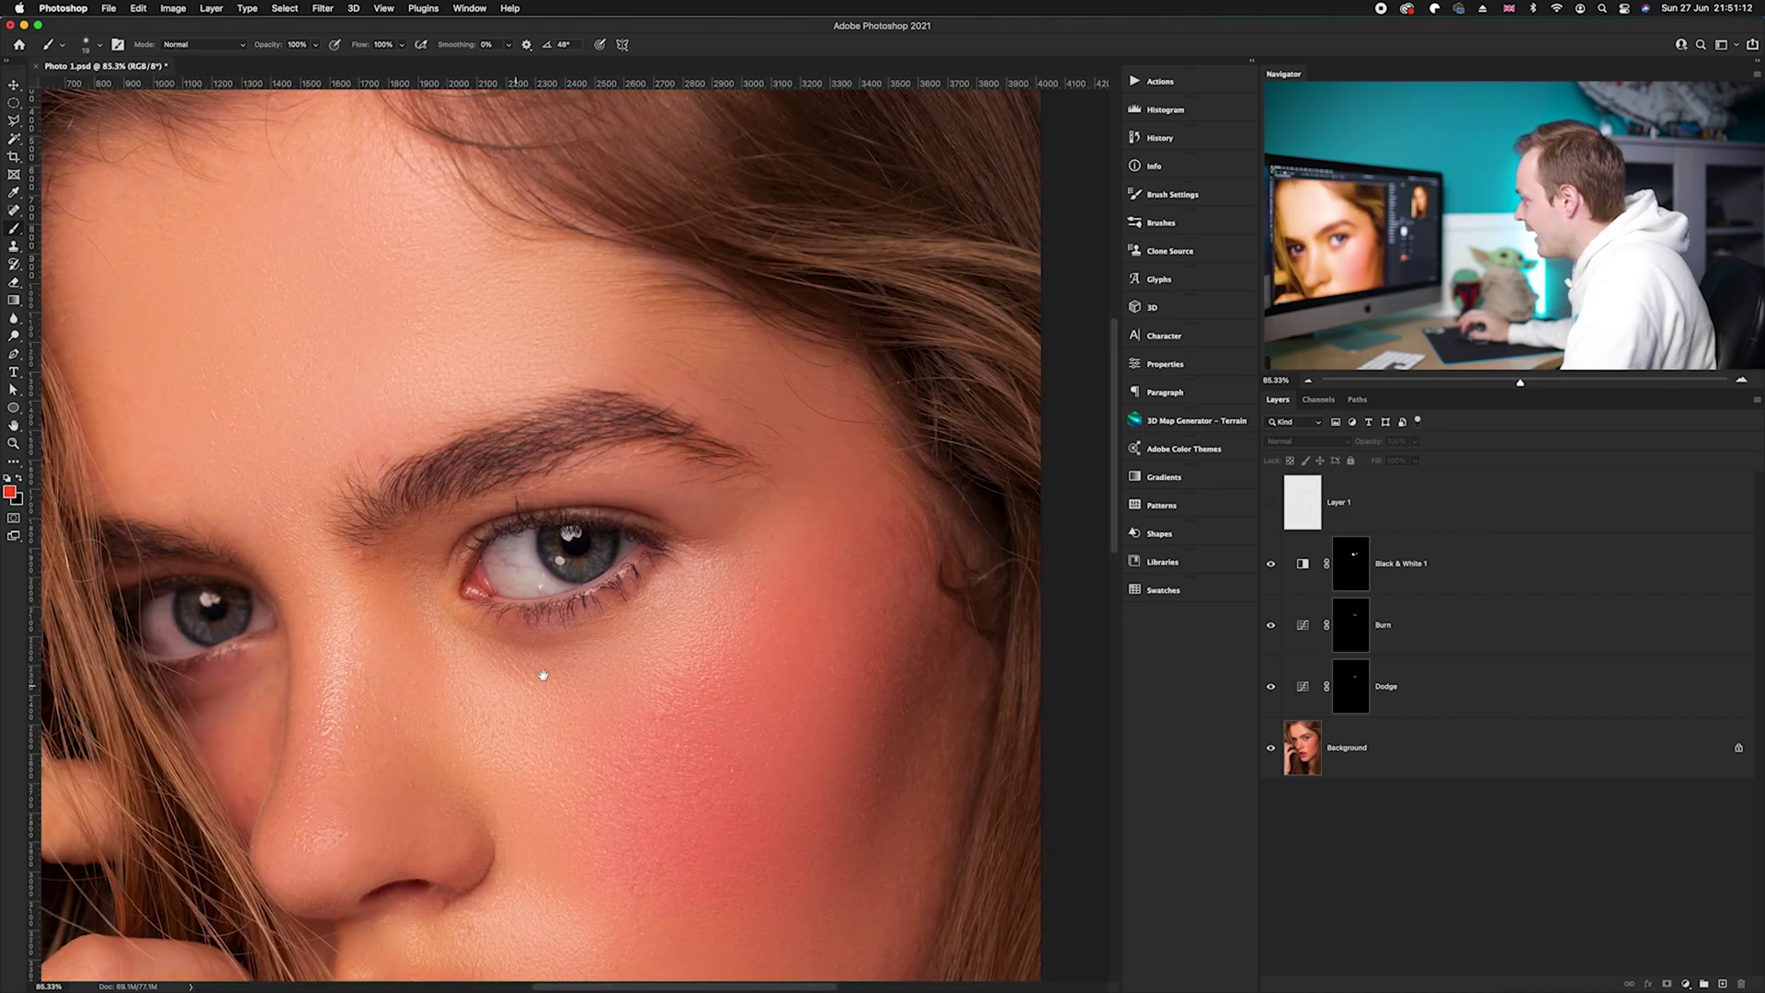
{"action": "scroll", "coordinate": [562, 662], "scroll_direction": "left", "scroll_amount": 2}
{"action": "scroll", "coordinate": [562, 662], "scroll_direction": "down", "scroll_amount": 1}
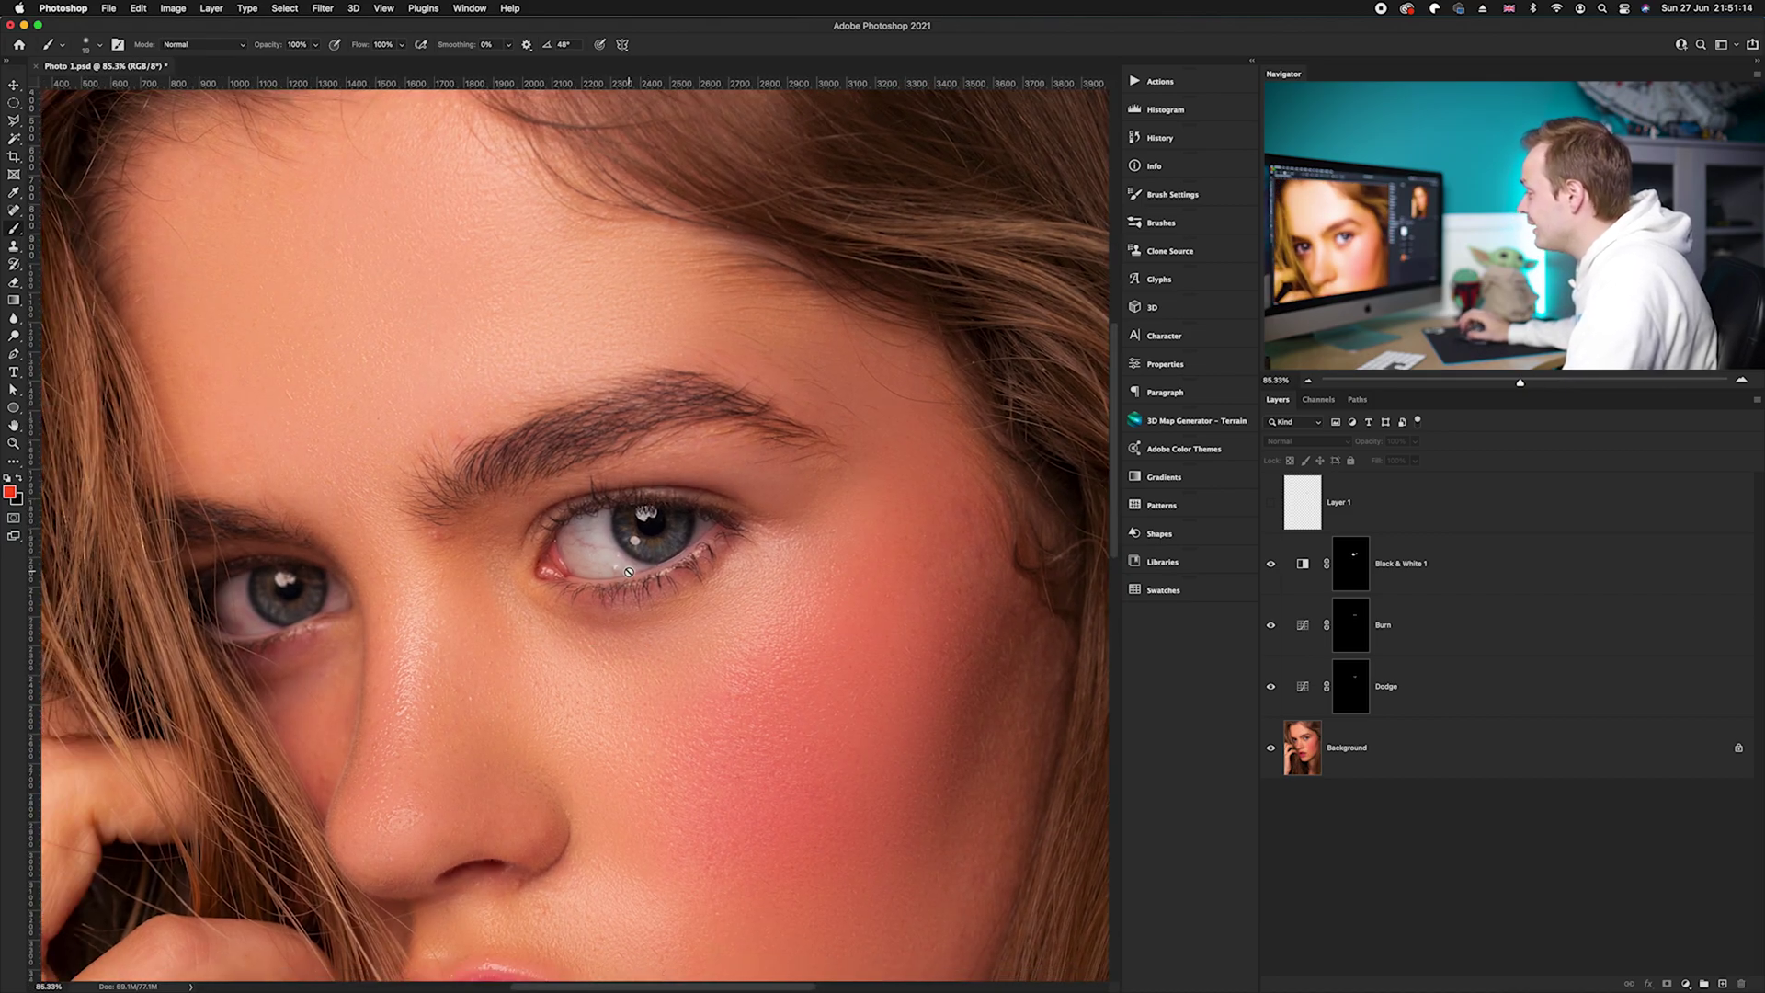
{"action": "scroll", "coordinate": [618, 561], "scroll_direction": "up", "scroll_amount": 6}
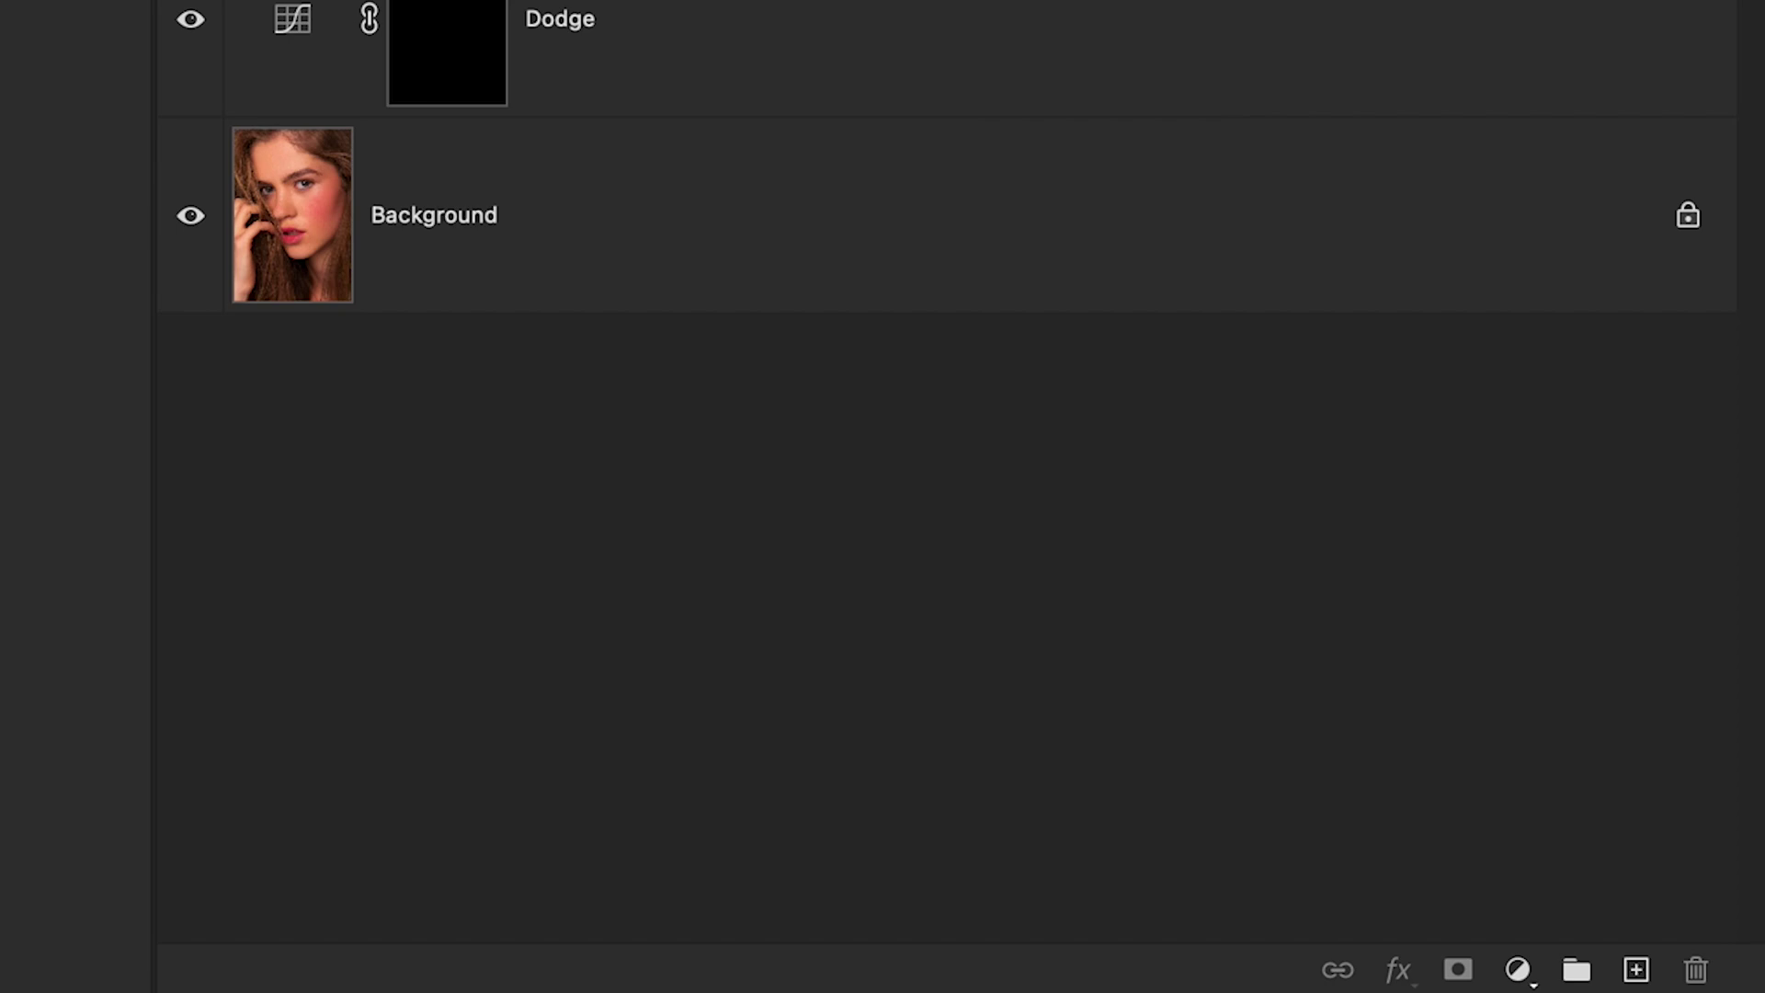
- Add a new empty layer at the top of the stack and set the foreground colour to white (ffffff)
{"action": "left_click", "coordinate": [1635, 971]}
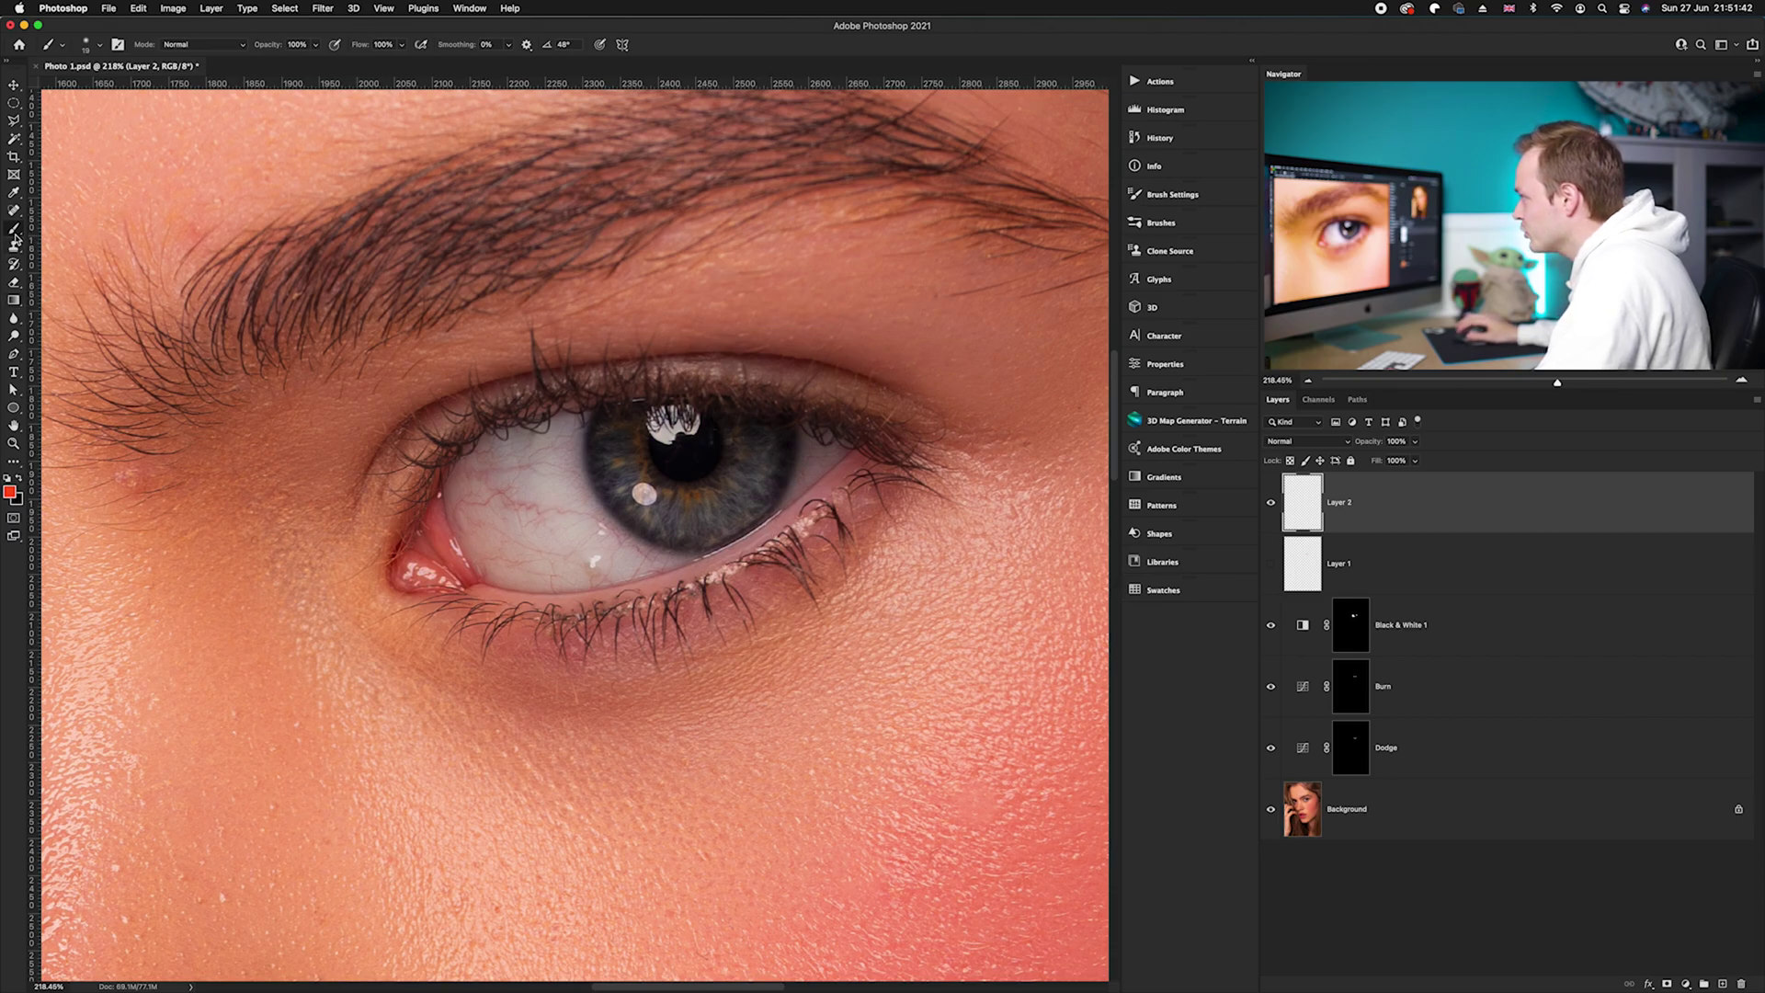
{"action": "left_click", "coordinate": [11, 493]}
{"action": "type", "text": "ffffff"}
{"action": "left_click", "coordinate": [522, 341]}
{"action": "key", "text": "b"}
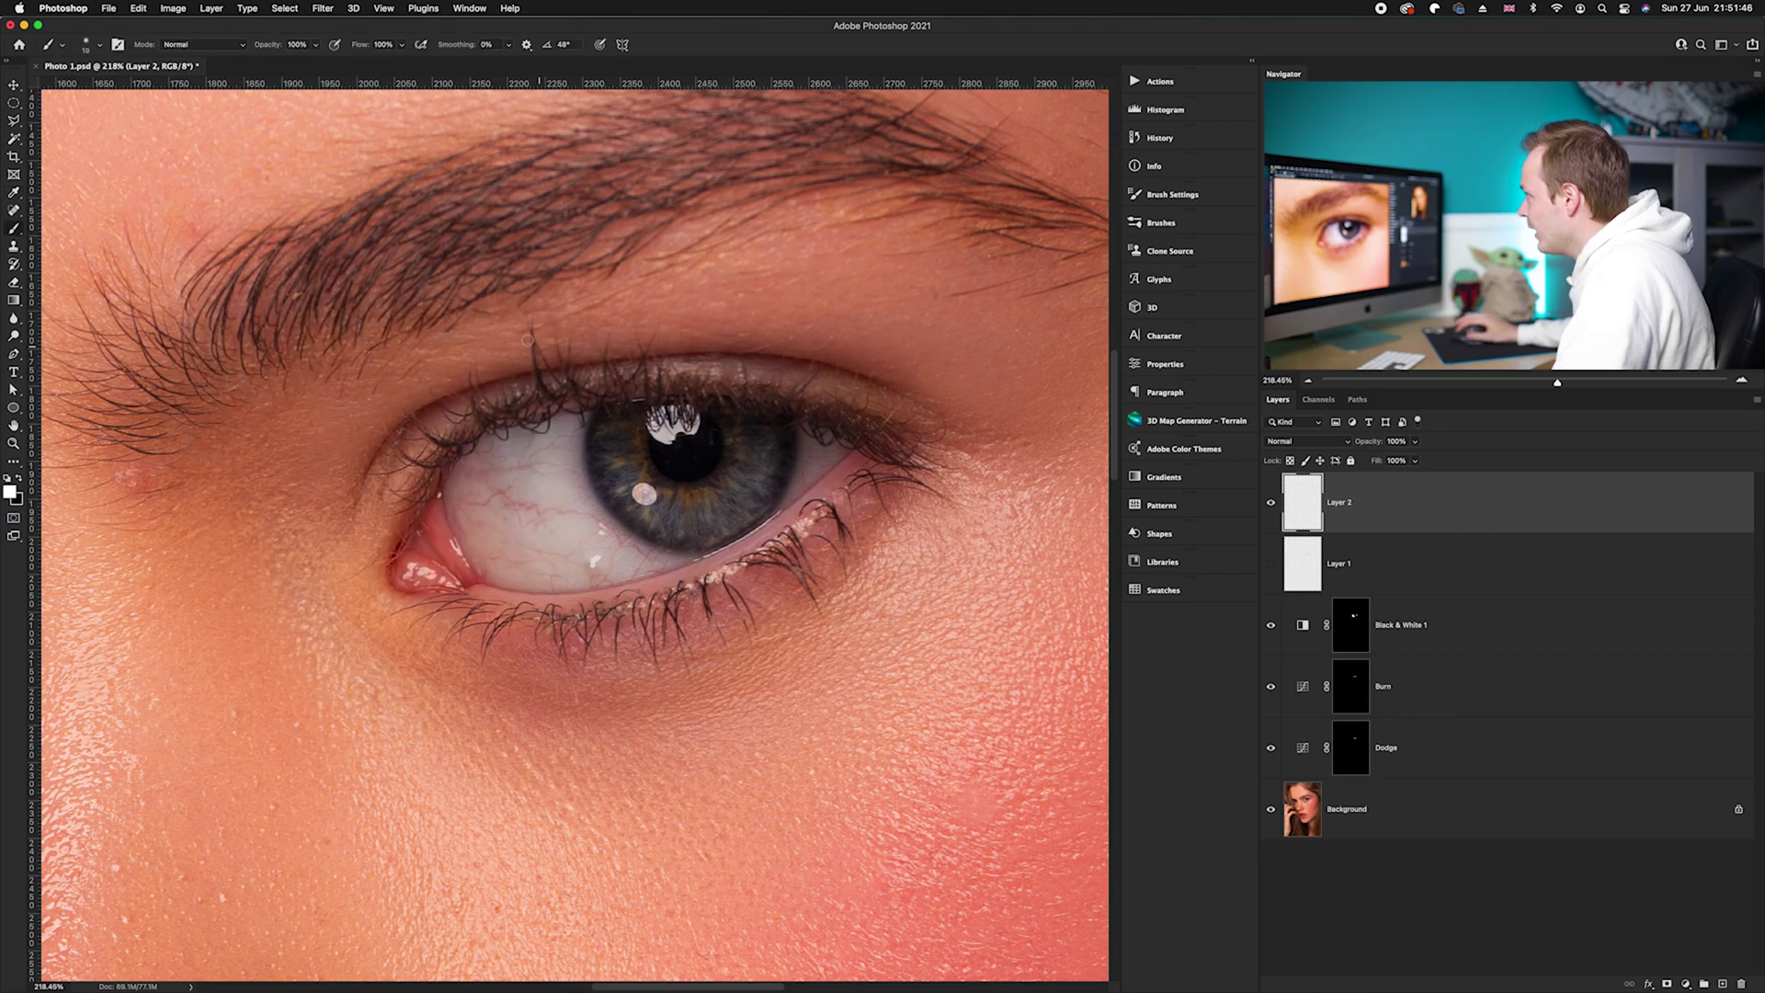
- Paint a soft white crescent over the lower half of the iris on Layer 2 with the Brush at 50% flow
{"action": "key", "text": "shift+Tab"}
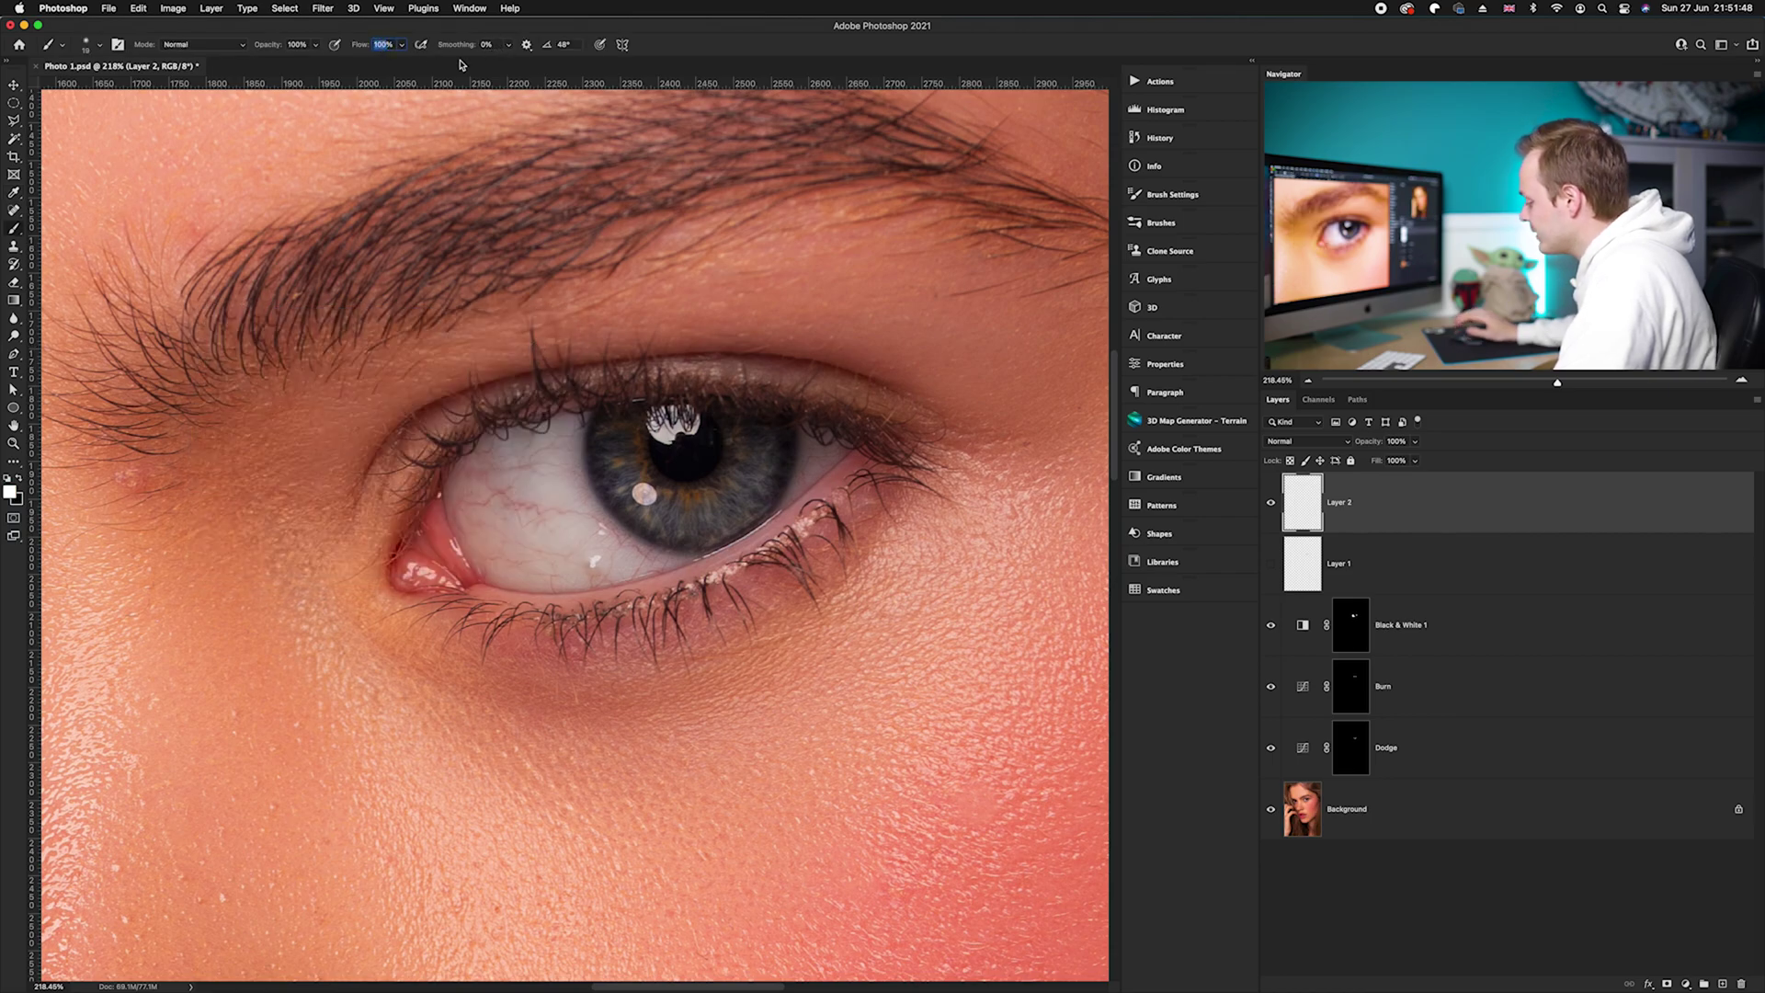
{"action": "type", "text": "50"}
{"action": "key", "text": "Return"}
{"action": "scroll", "coordinate": [736, 488], "scroll_direction": "up", "scroll_amount": 3}
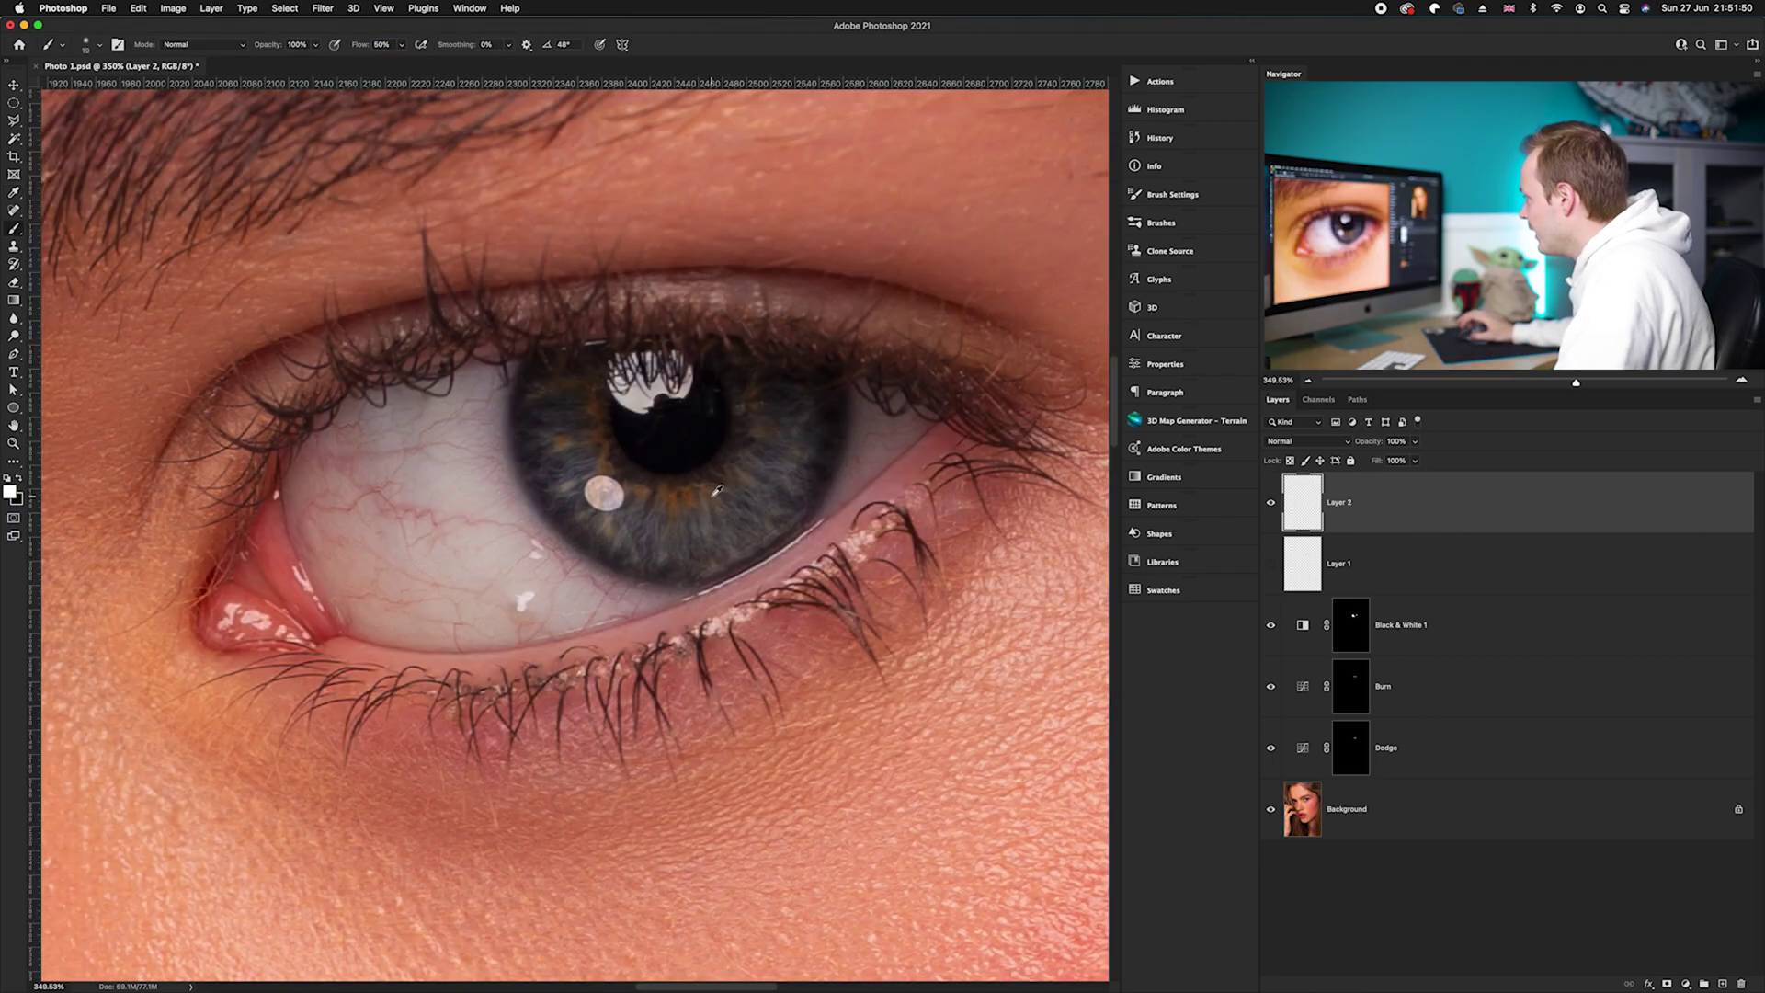
{"action": "left_click_drag", "start_coordinate": [729, 472], "coordinate": [707, 492]}
{"action": "left_click_drag", "start_coordinate": [569, 512], "coordinate": [705, 447]}
{"action": "left_click", "coordinate": [581, 512]}
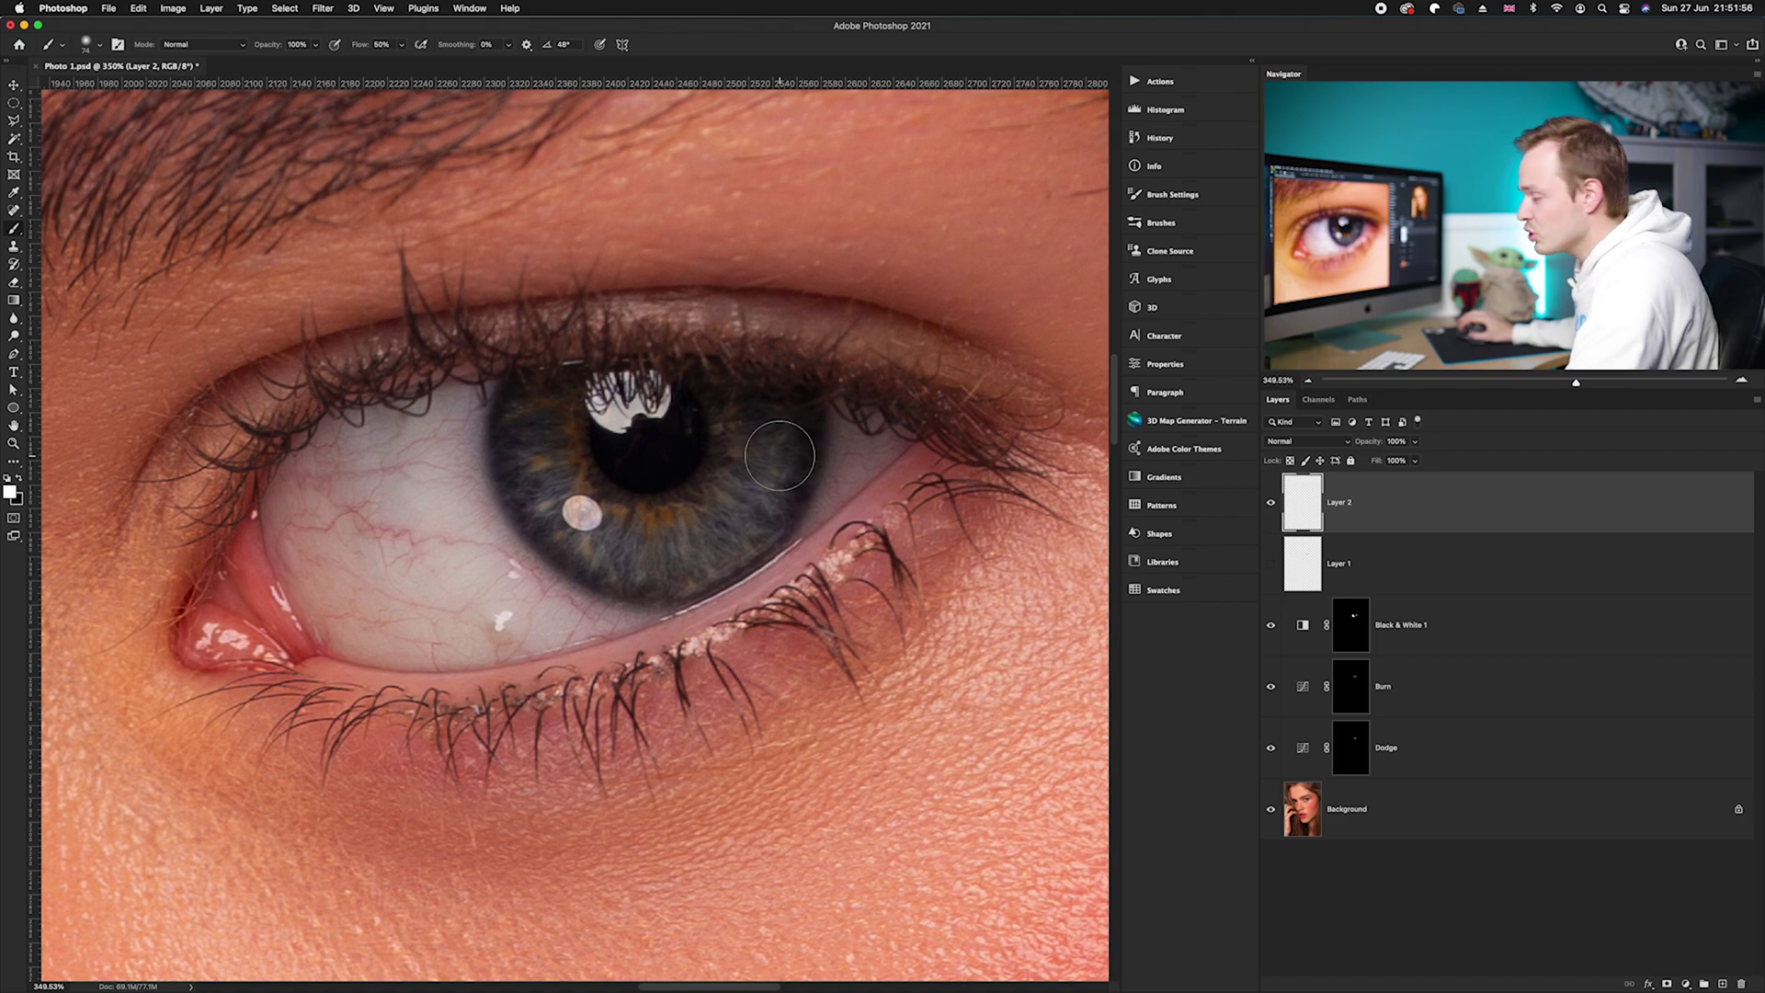
{"action": "mouse_move", "coordinate": [552, 486]}
{"action": "left_mouse_down"}
{"action": "mouse_move", "coordinate": [650, 556]}
{"action": "mouse_move", "coordinate": [694, 550]}
{"action": "mouse_move", "coordinate": [751, 477]}
{"action": "mouse_move", "coordinate": [722, 522]}
{"action": "mouse_move", "coordinate": [607, 545]}
{"action": "mouse_move", "coordinate": [549, 496]}
{"action": "left_mouse_up"}
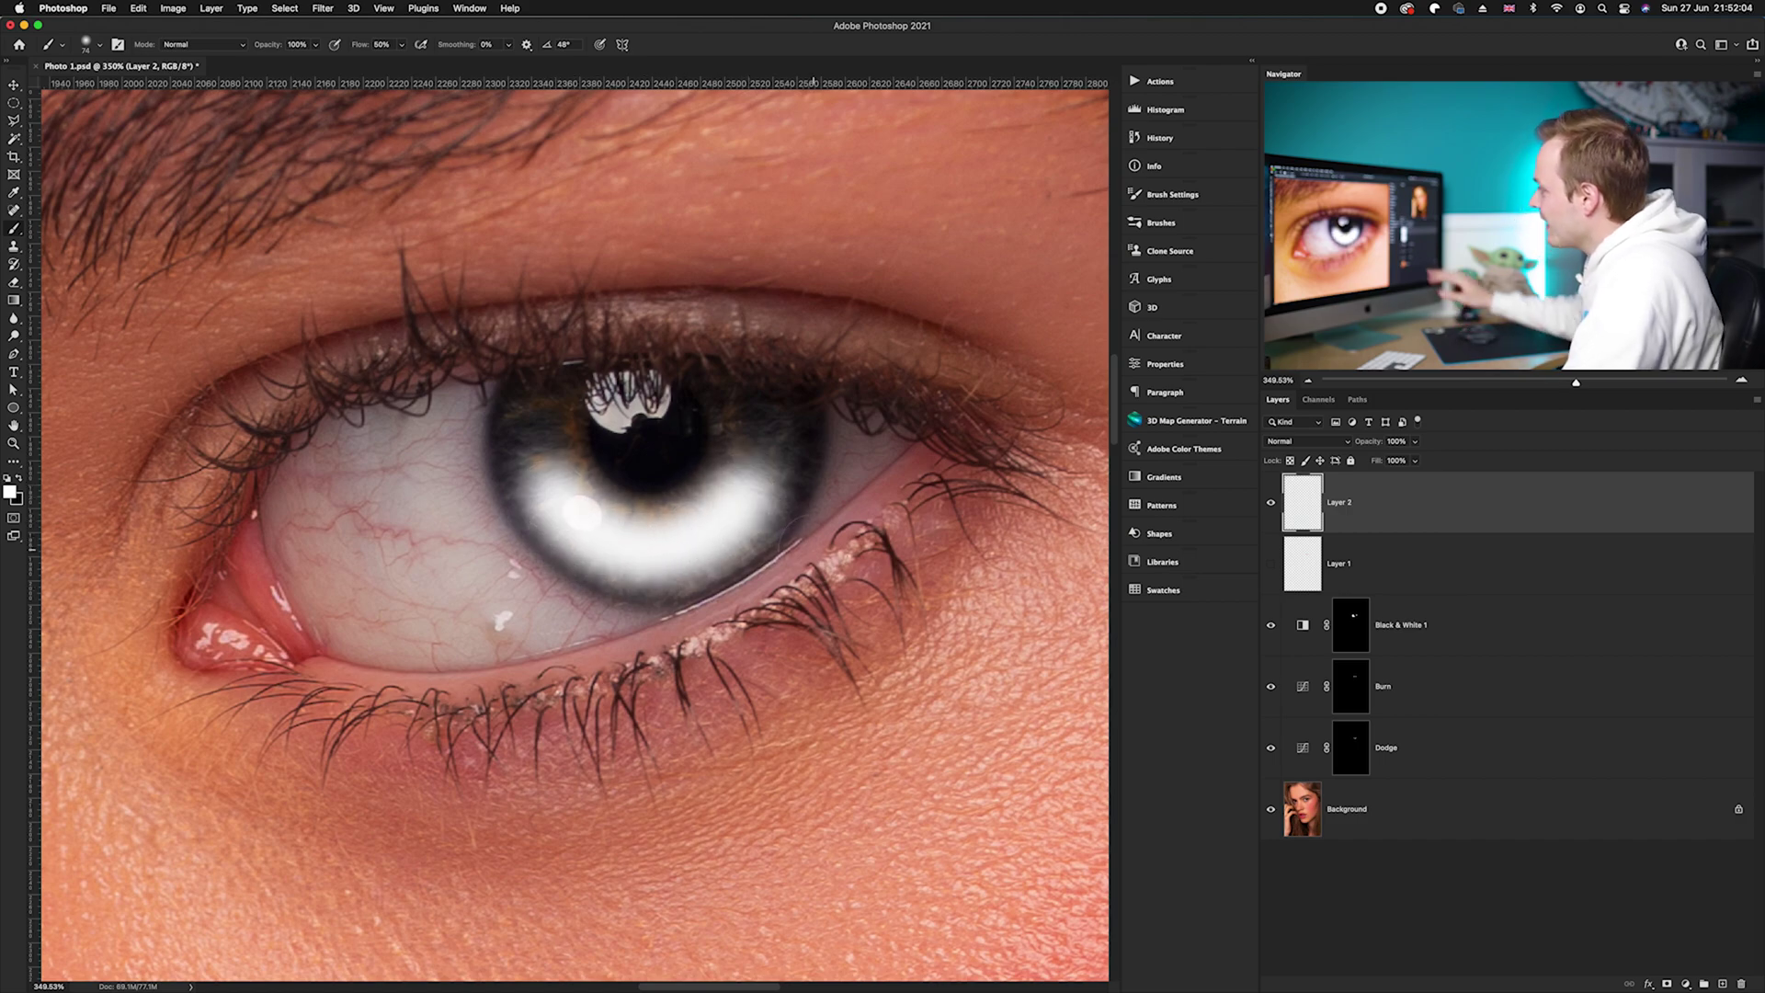
- Lower the opacity of the white-painted Layer 2 to 75%
{"action": "left_click", "coordinate": [14, 85]}
{"action": "scroll", "coordinate": [441, 506], "scroll_direction": "down", "scroll_amount": 3}
{"action": "left_click_drag", "start_coordinate": [451, 510], "coordinate": [517, 515]}
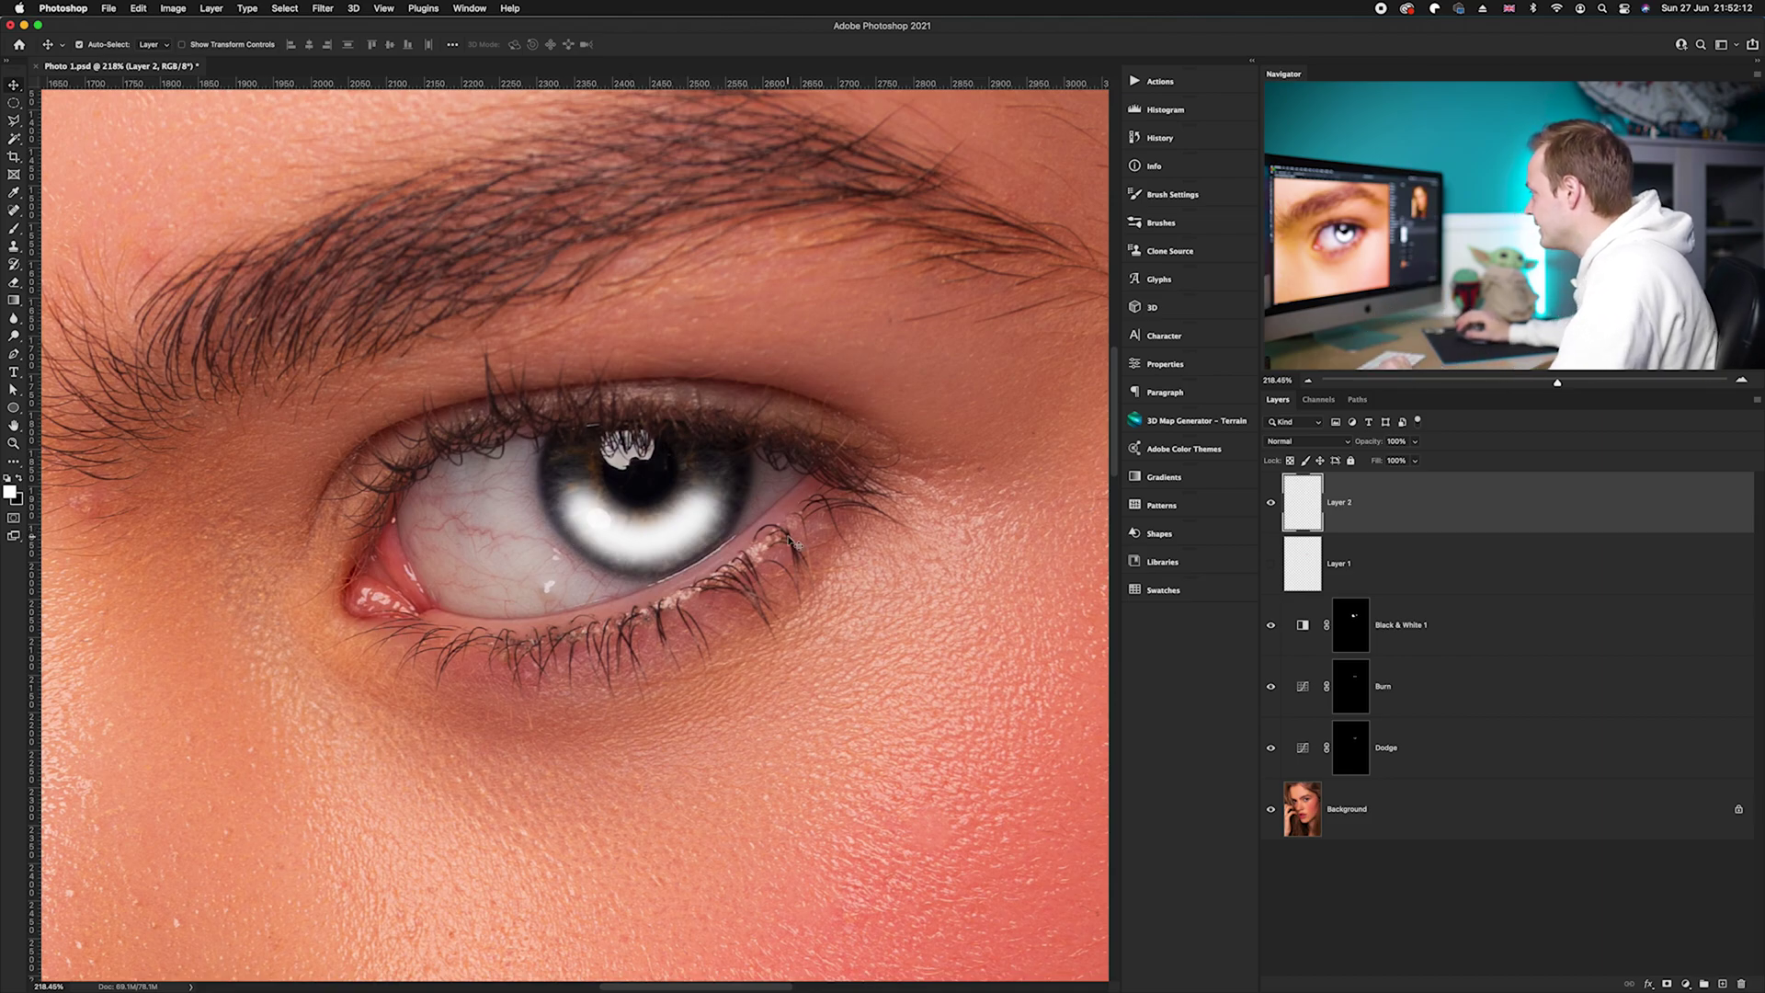
{"action": "left_click", "coordinate": [1397, 441]}
{"action": "type", "text": "75"}
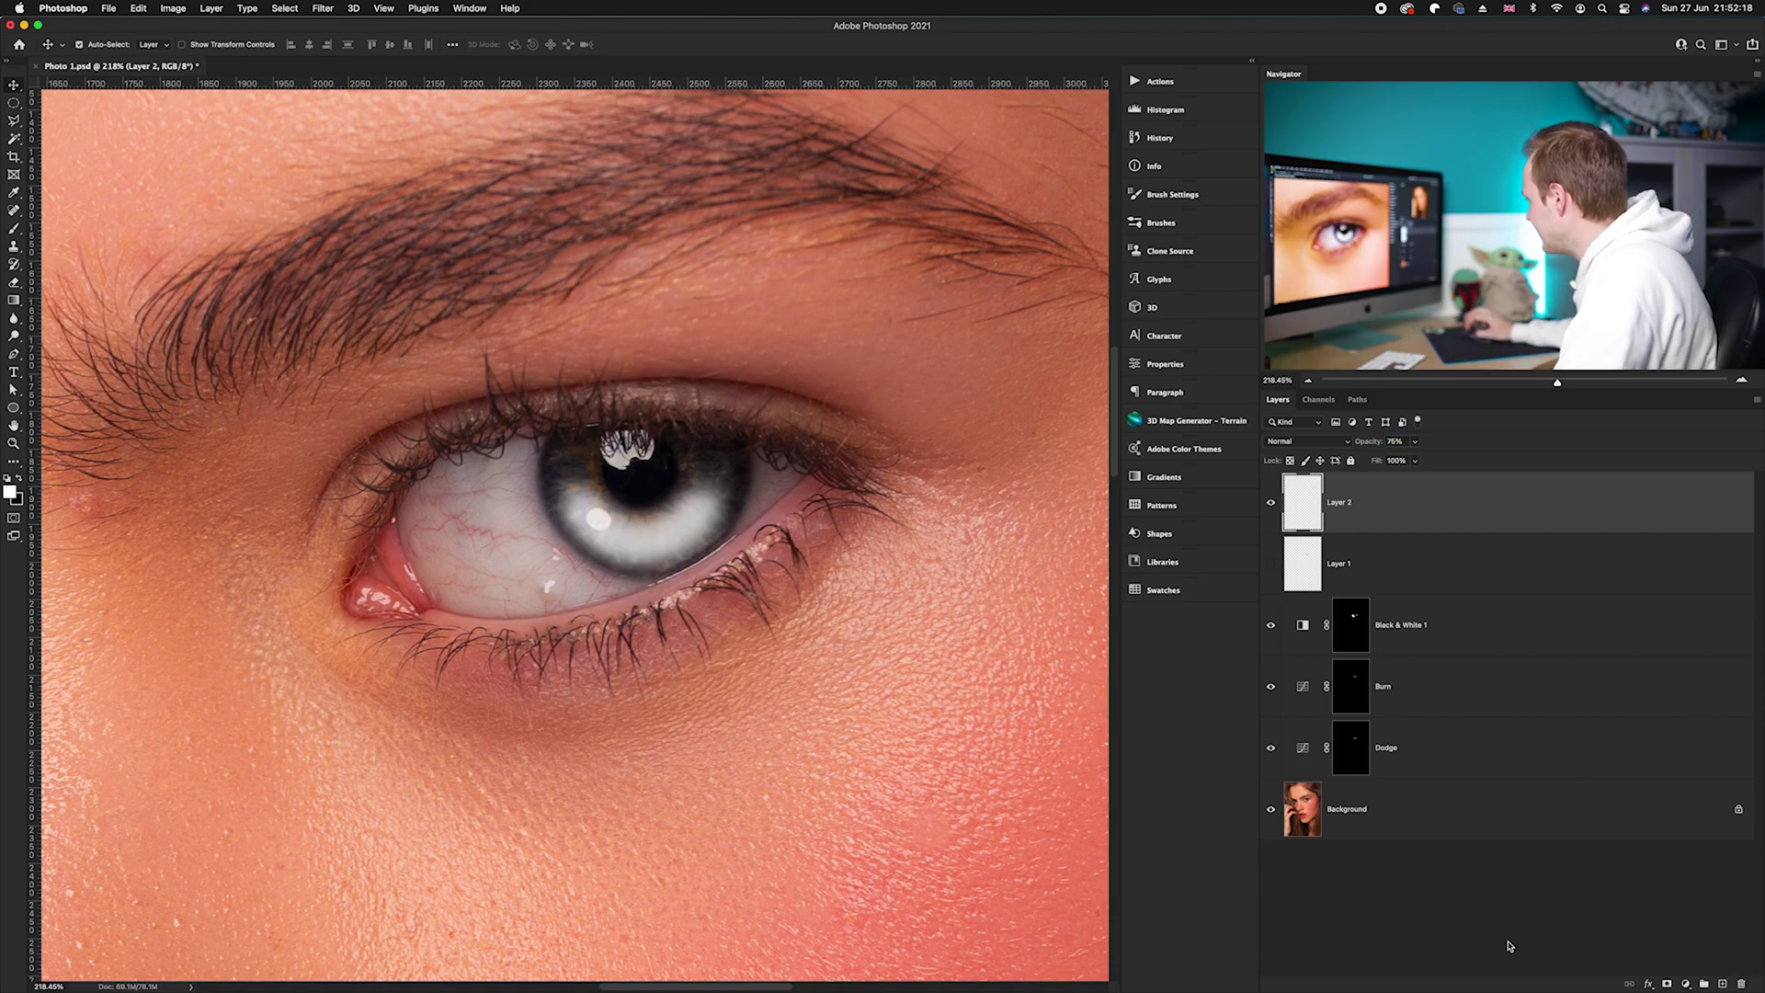
{"action": "left_click", "coordinate": [1509, 947]}
{"action": "left_click", "coordinate": [1308, 494]}
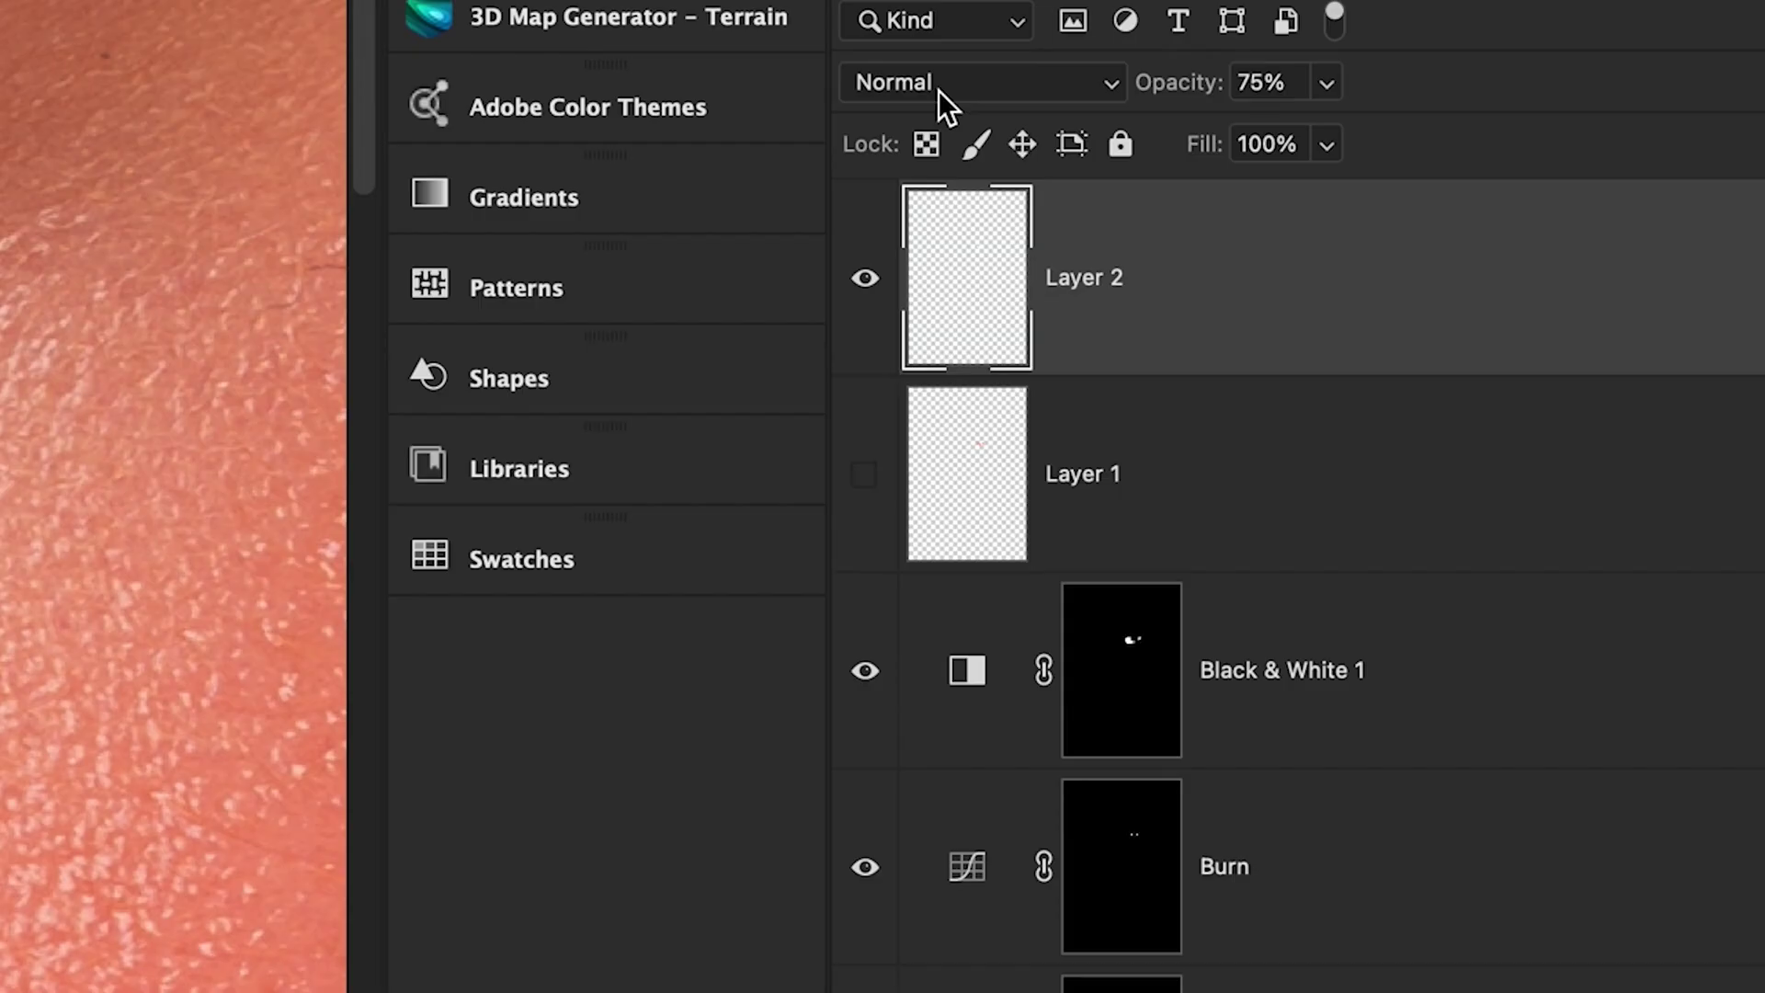
- Change Layer 2's blend mode to Overlay and reduce its opacity to 40%
{"action": "left_click", "coordinate": [918, 86]}
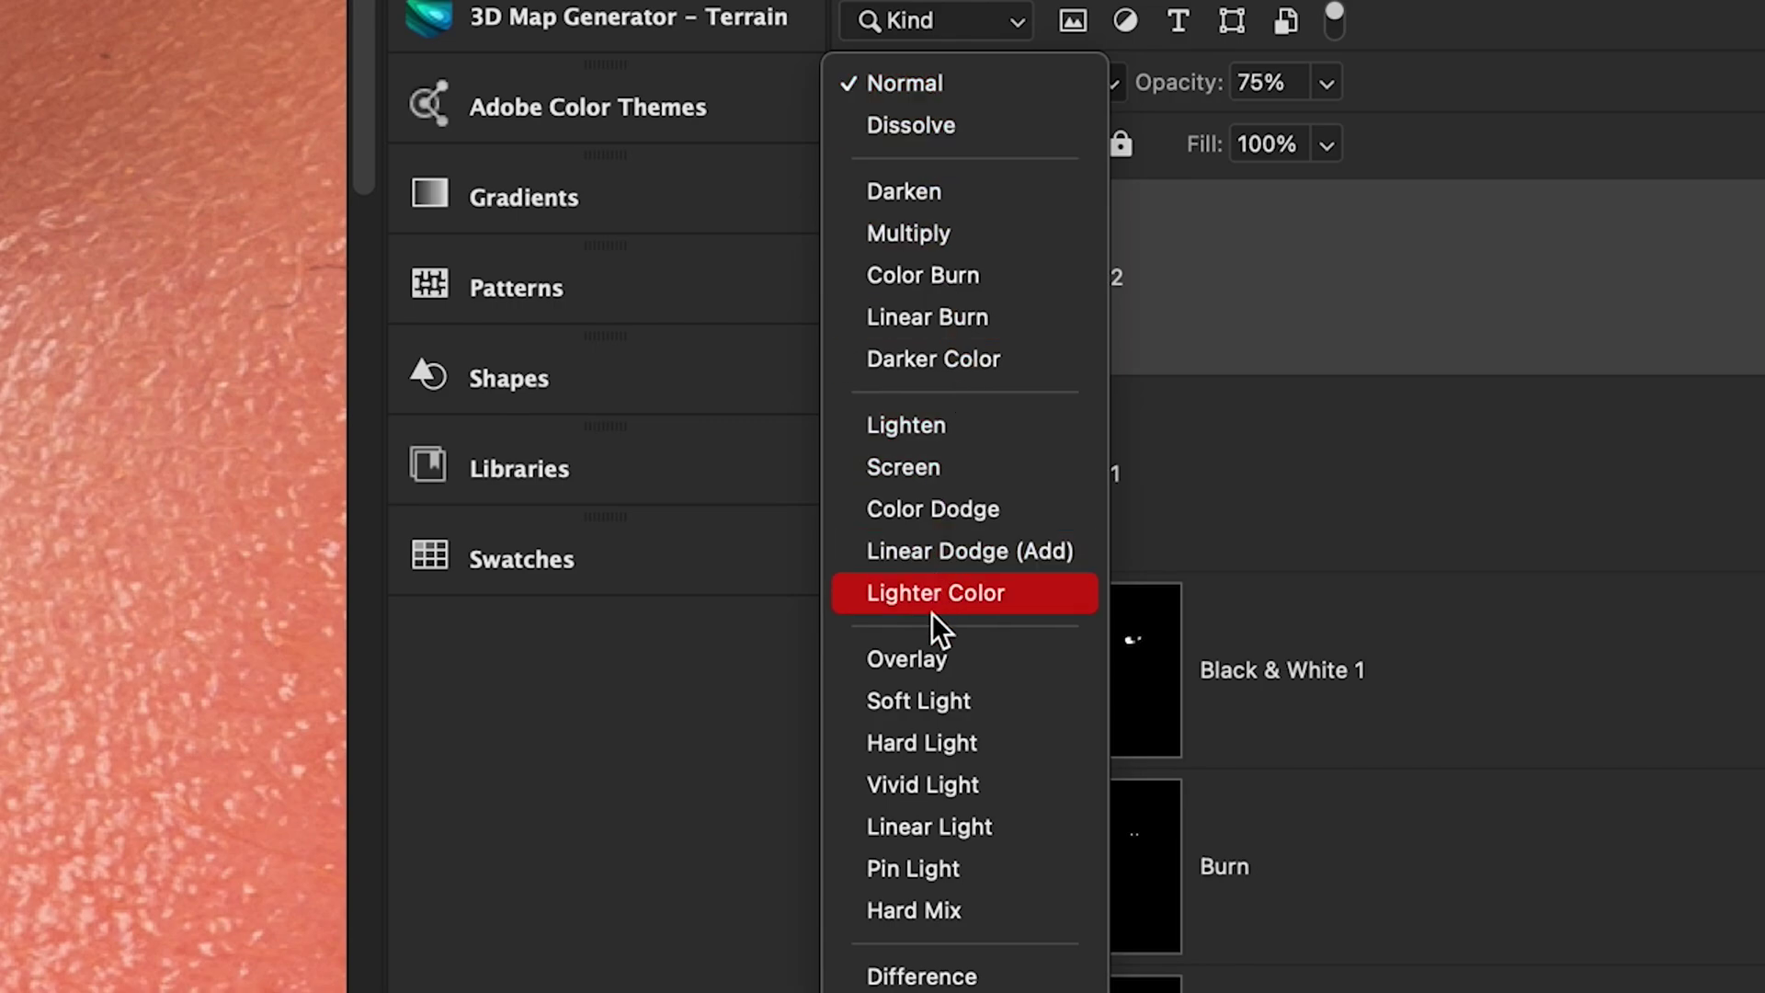
{"action": "left_click", "coordinate": [929, 649]}
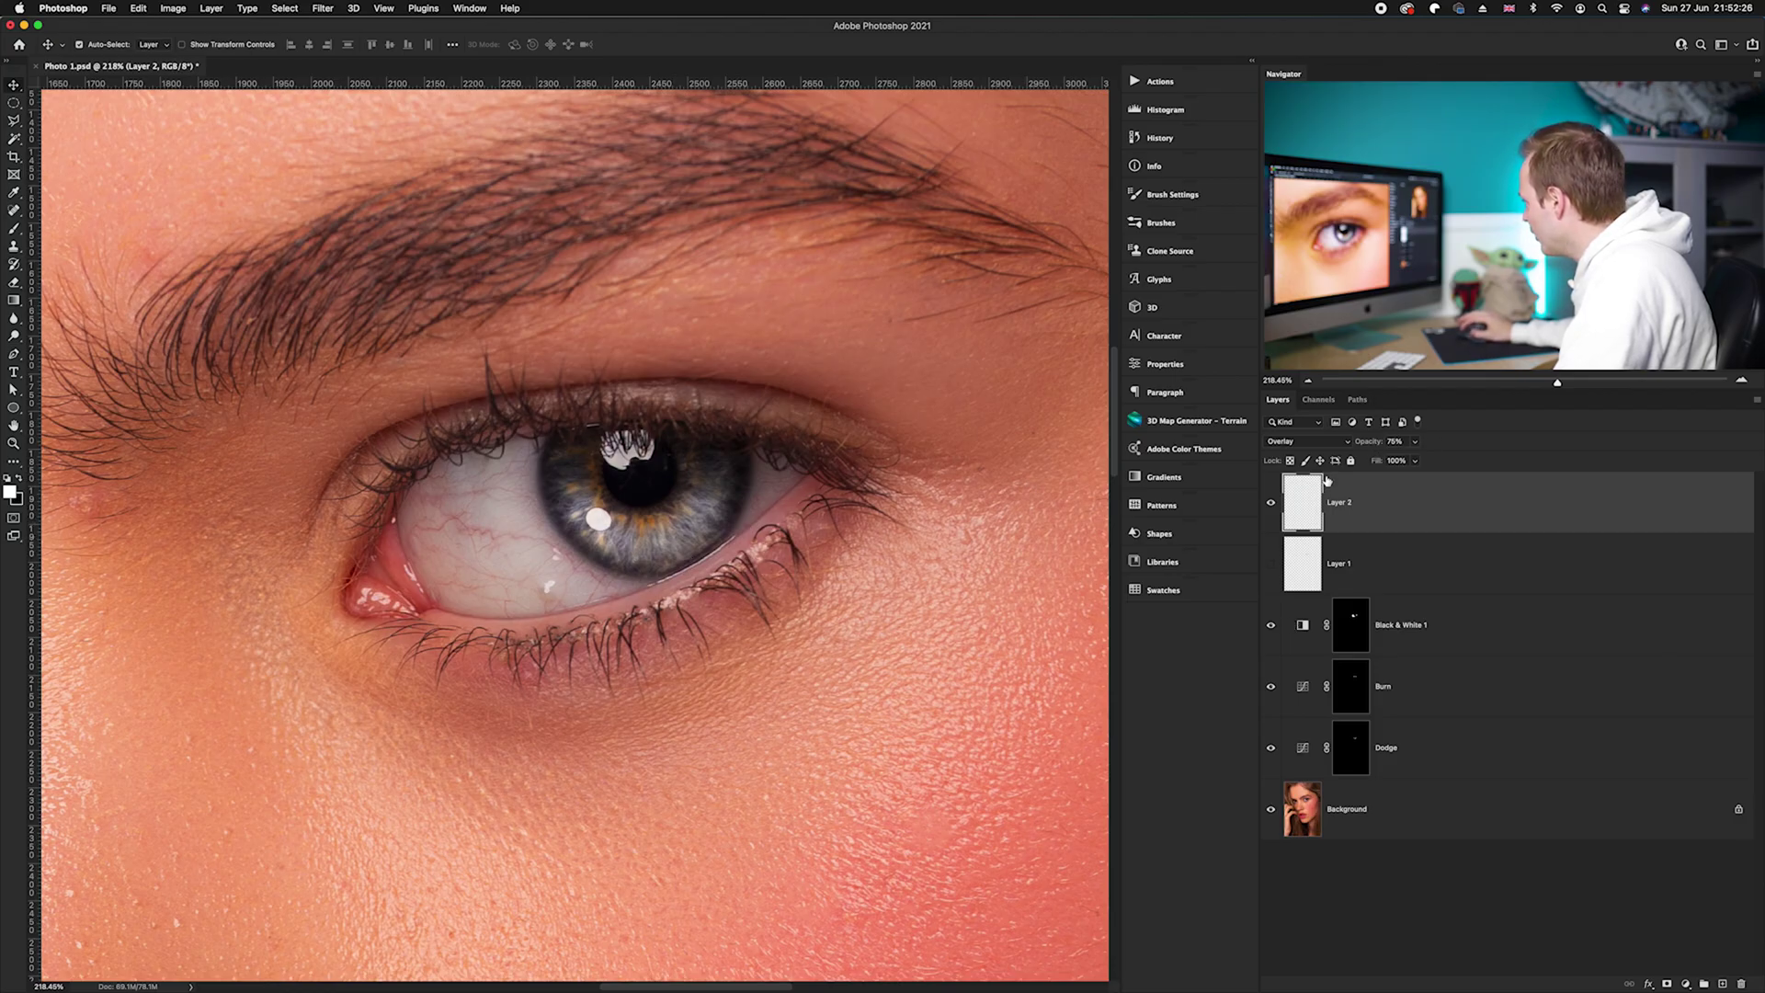
{"action": "left_click", "coordinate": [1416, 442]}
{"action": "left_click_drag", "start_coordinate": [1416, 461], "coordinate": [1389, 462]}
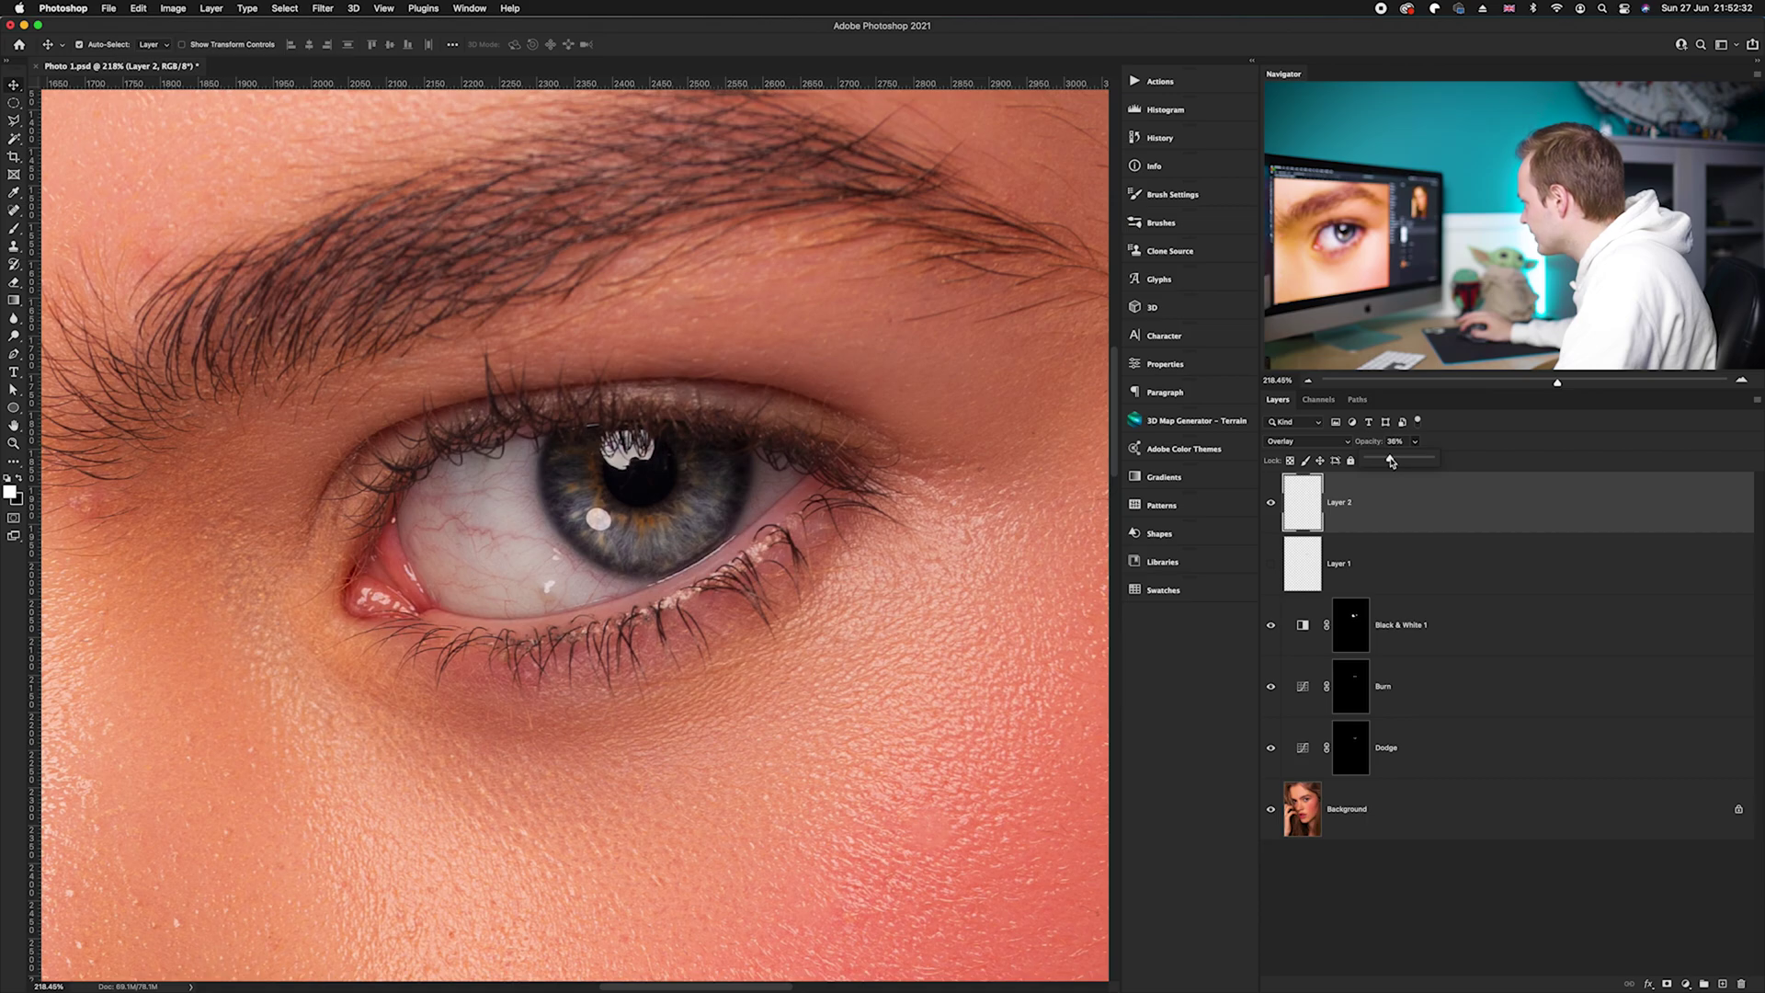
{"action": "key", "text": "Return"}
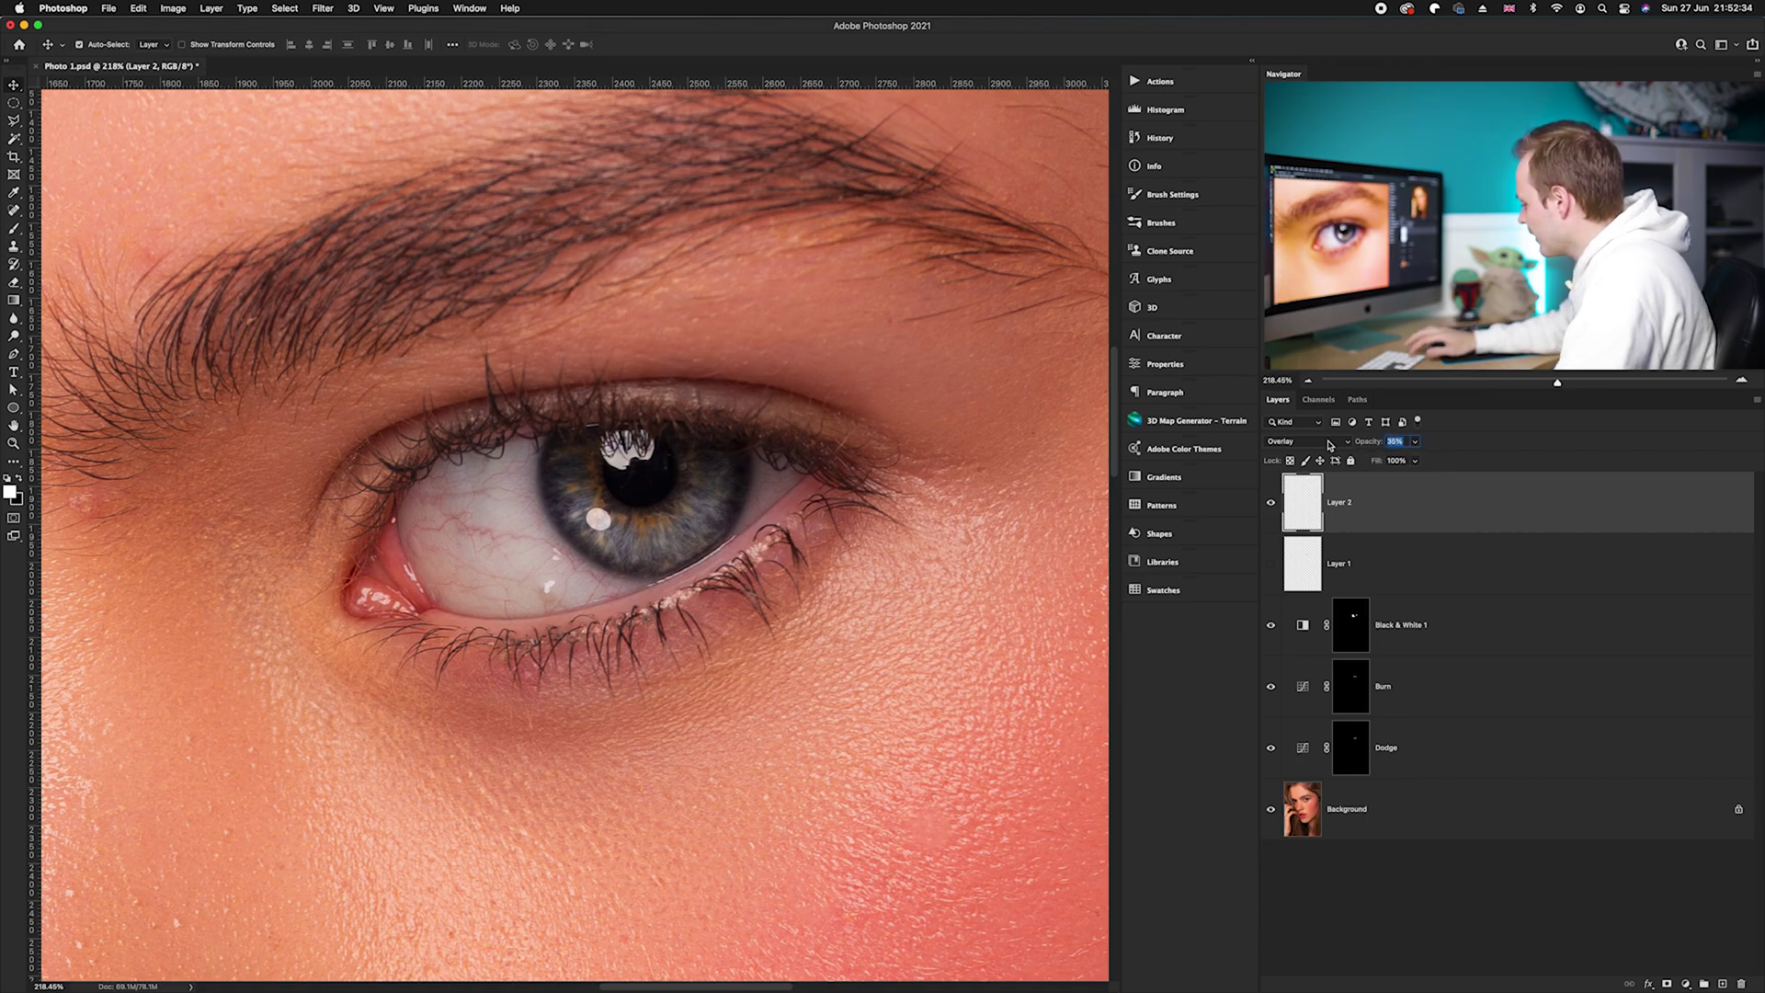
{"action": "type", "text": "40"}
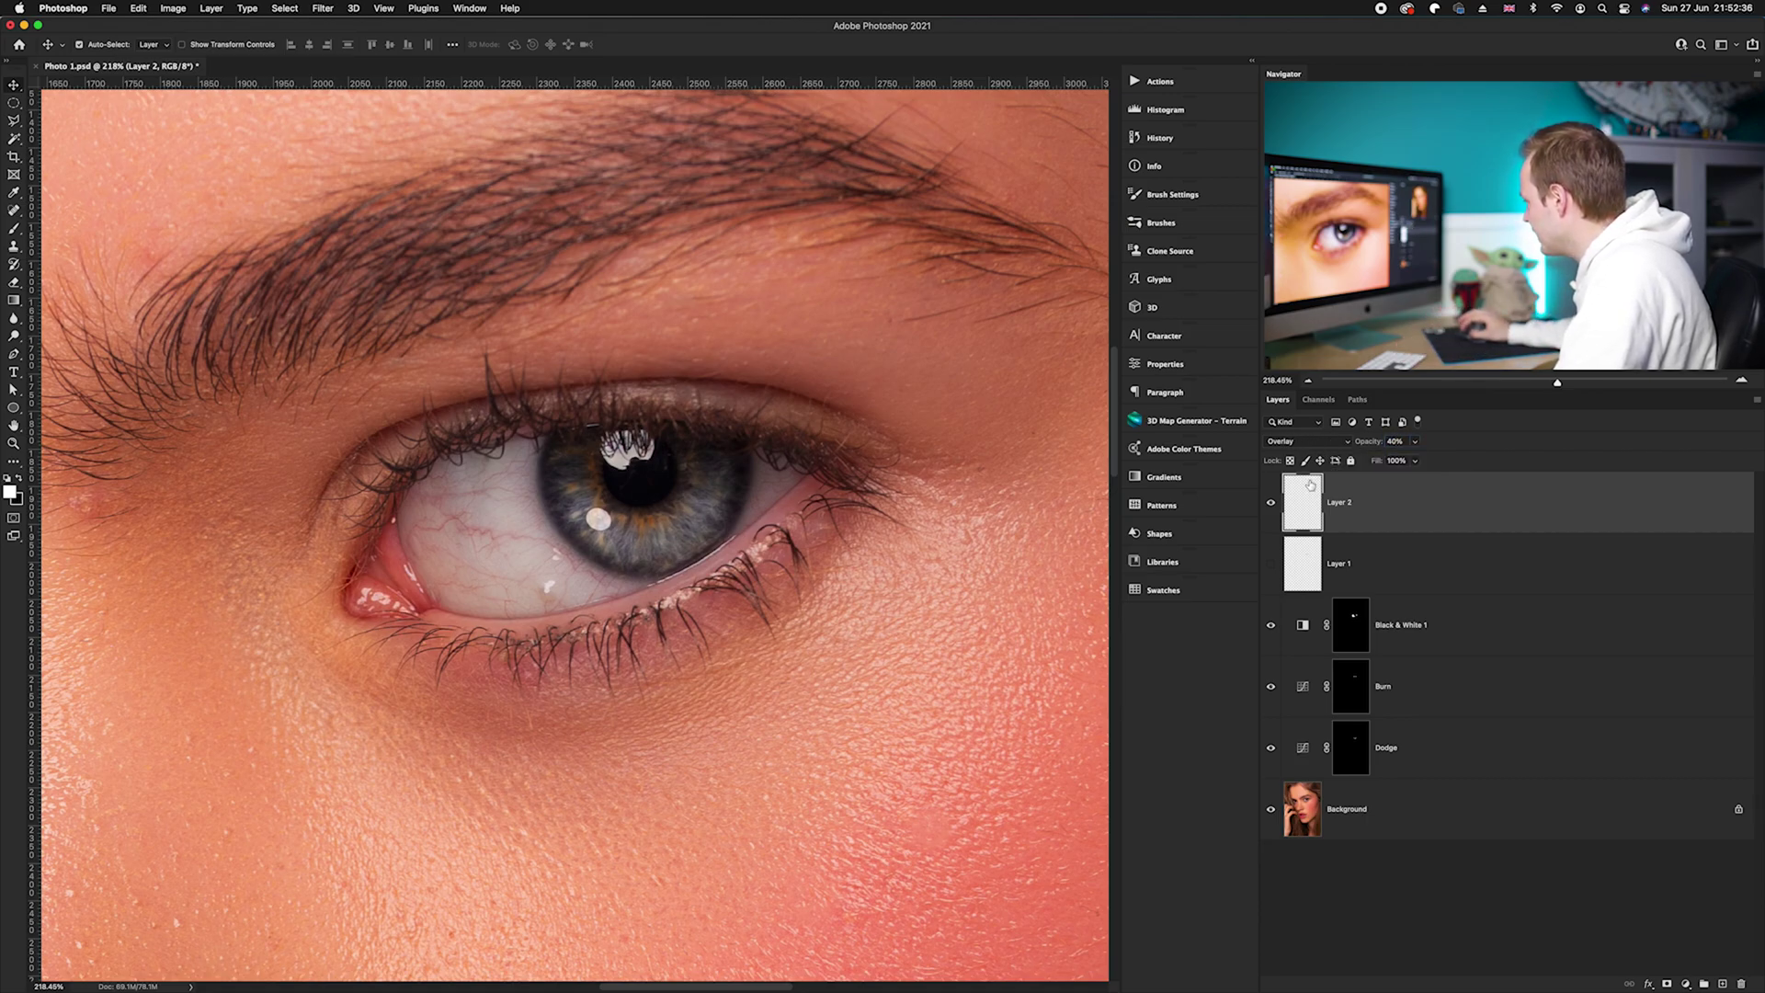
{"action": "left_click", "coordinate": [1357, 880]}
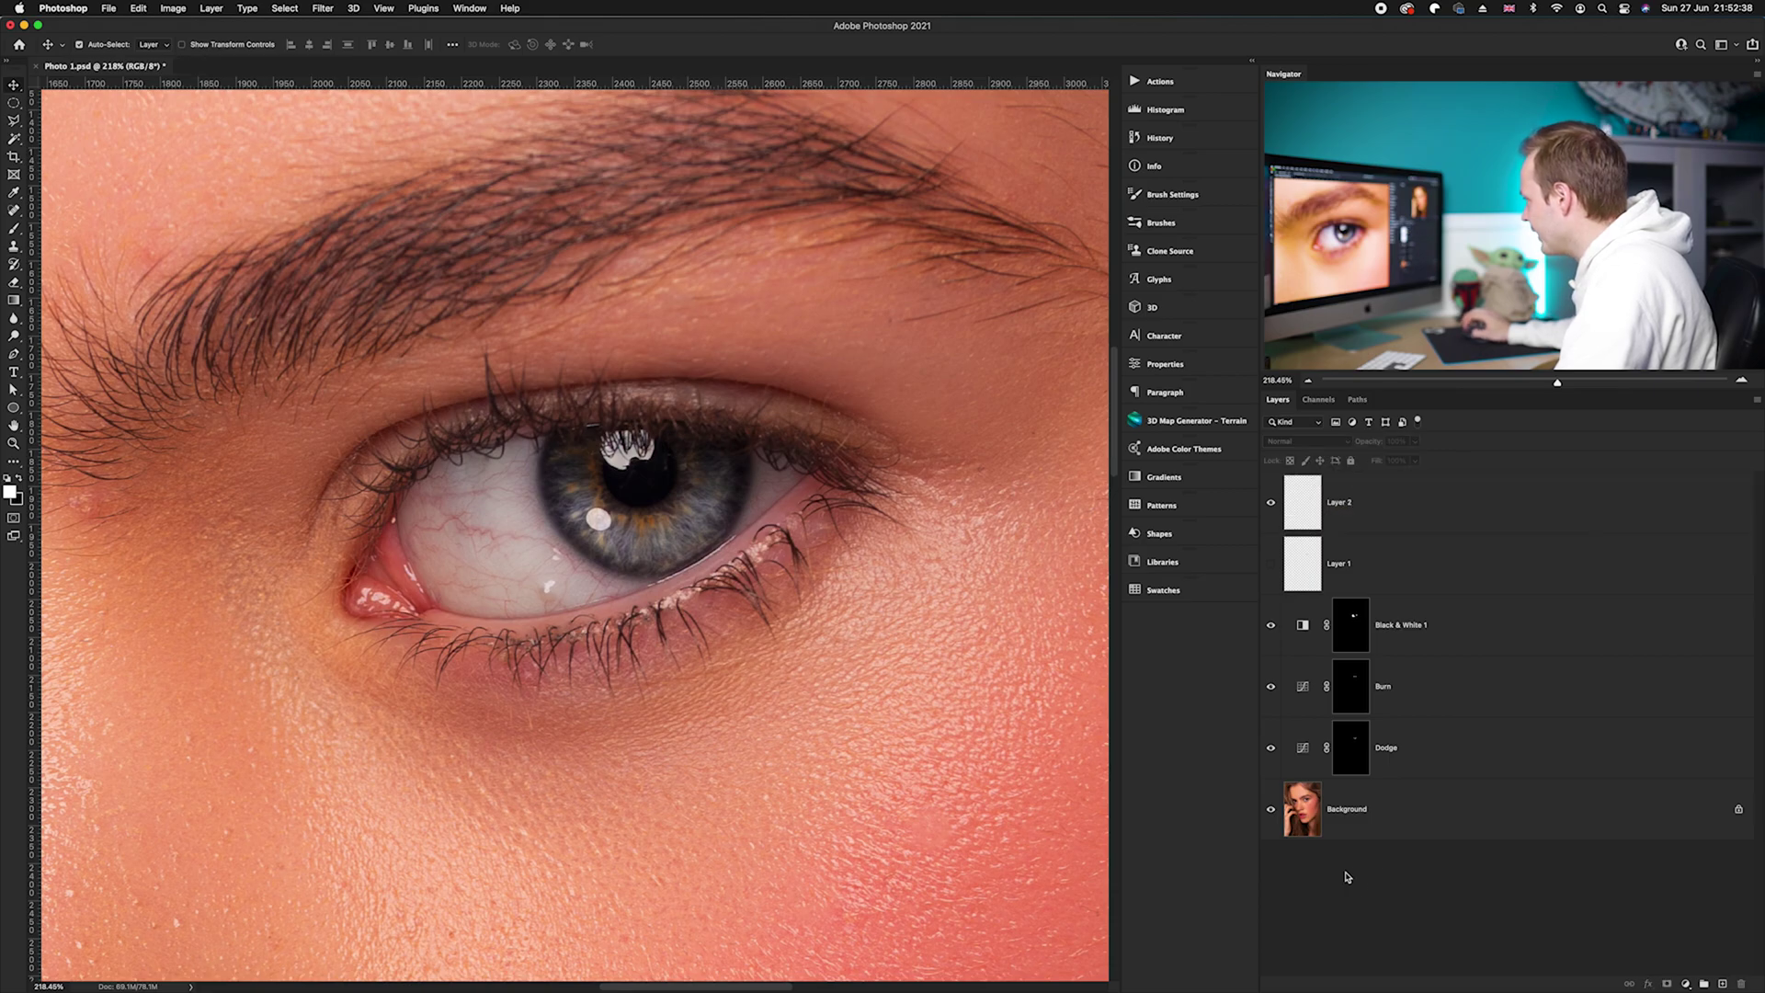
- Compare the eye before and after by isolating the Background layer and toggling Layer 2's visibility
{"action": "scroll", "coordinate": [813, 607], "scroll_direction": "down", "scroll_amount": 3}
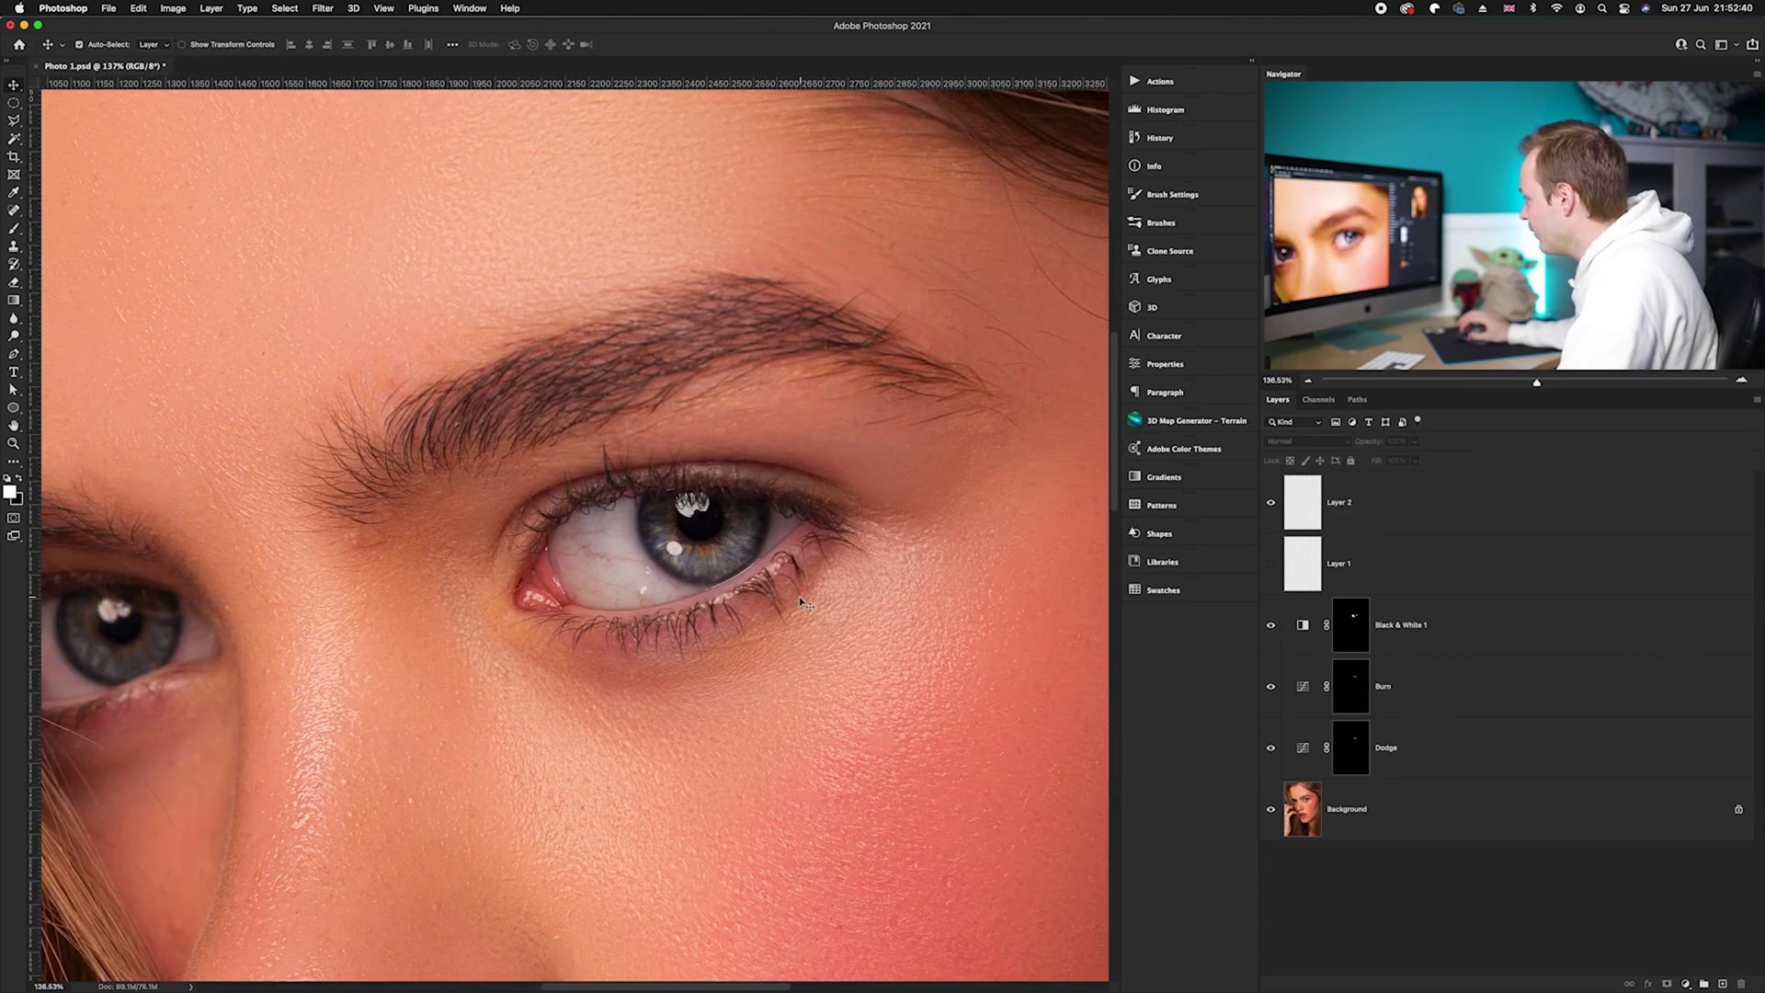
{"action": "scroll", "coordinate": [809, 602], "scroll_direction": "right", "scroll_amount": 2}
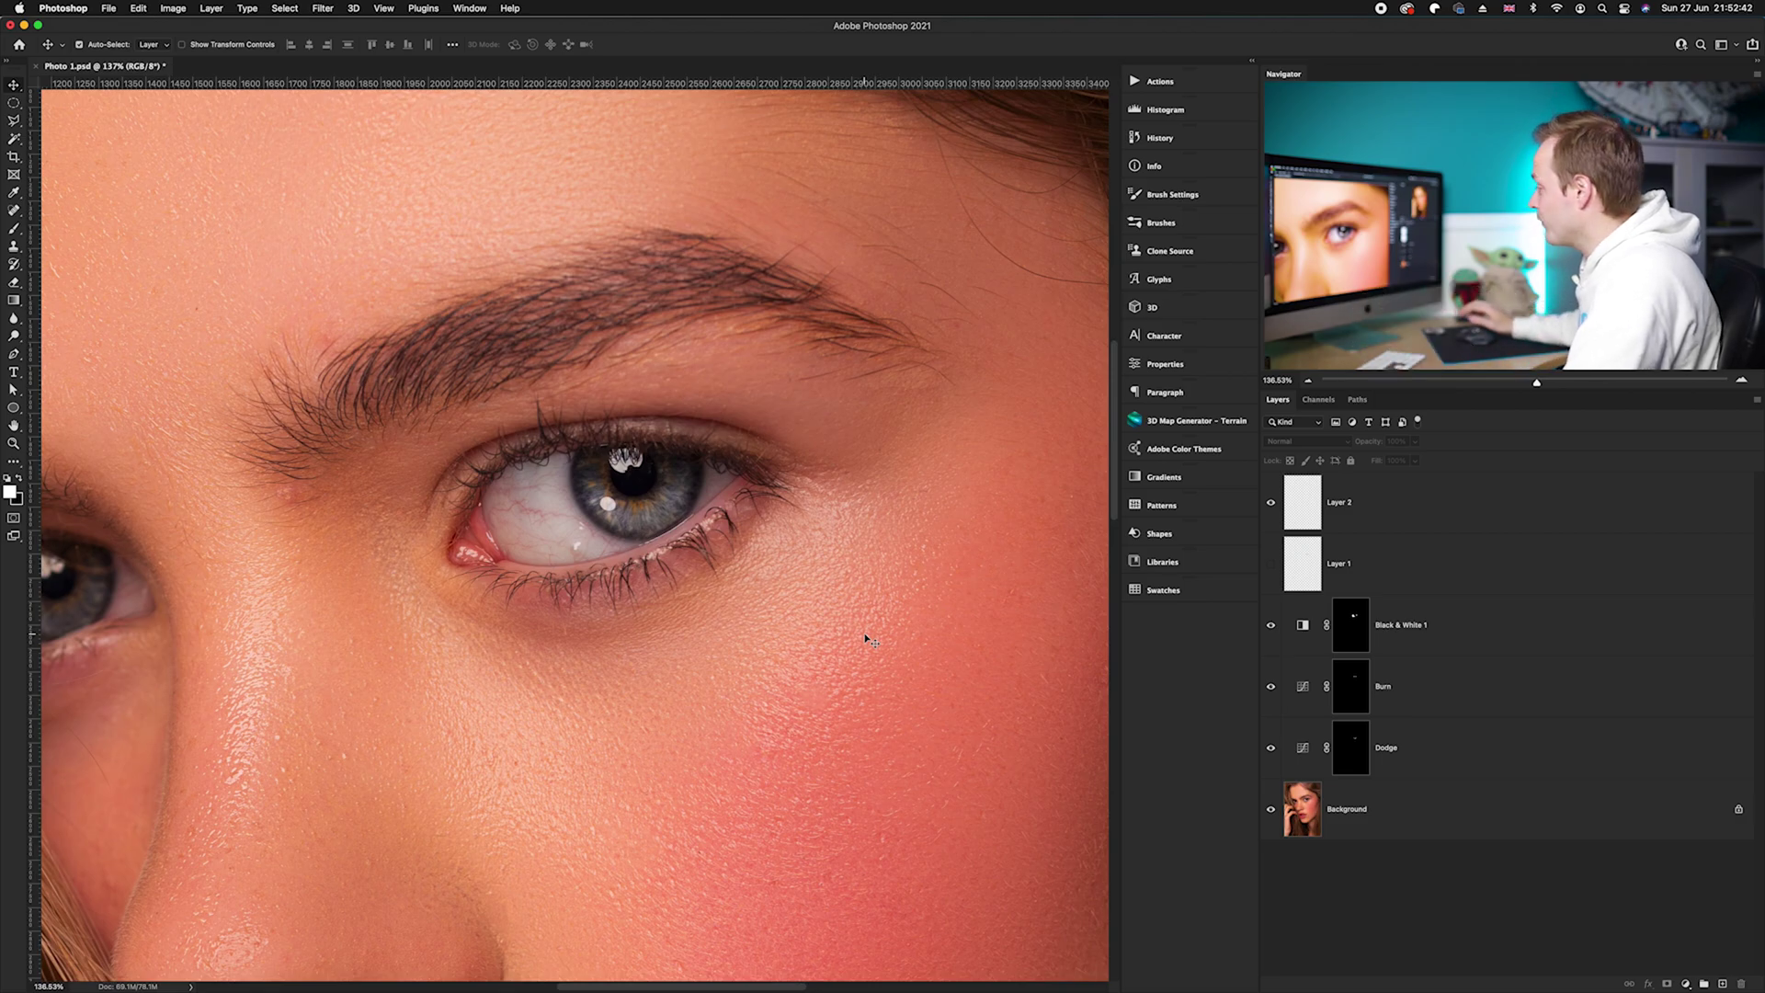
{"action": "left_click", "coordinate": [1270, 810], "text": "alt"}
{"action": "left_click", "coordinate": [1271, 810], "text": "alt"}
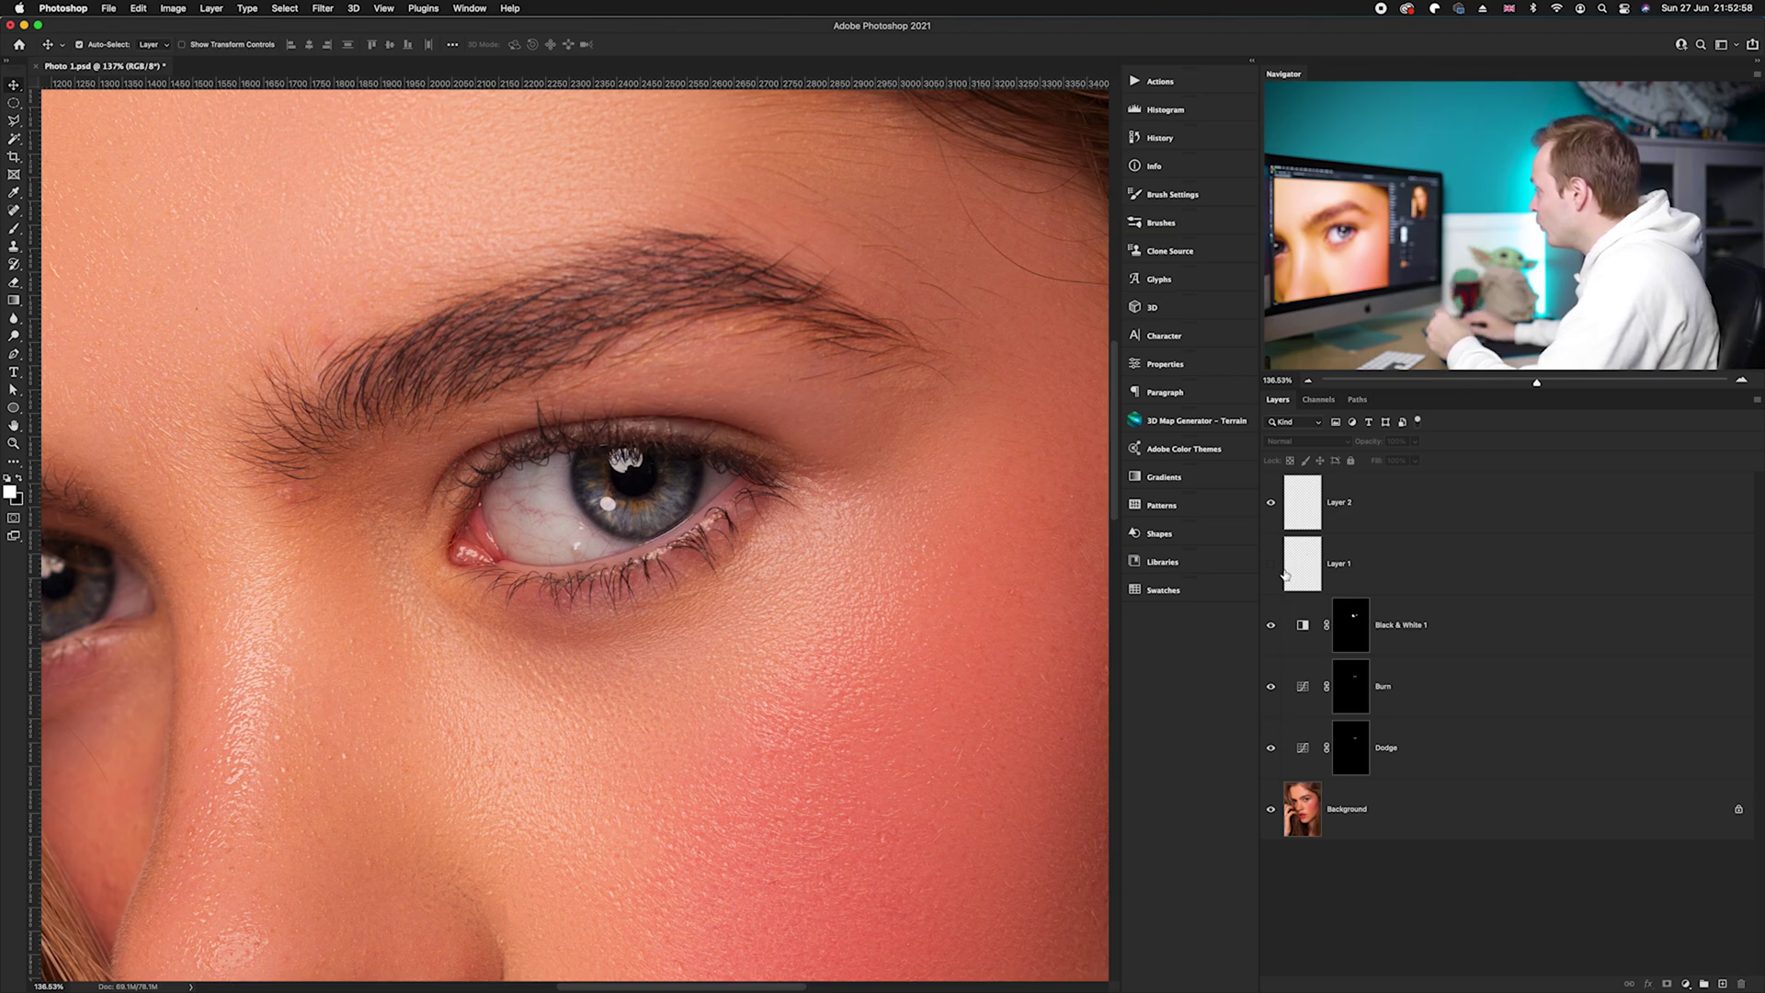
{"action": "left_click", "coordinate": [1270, 505]}
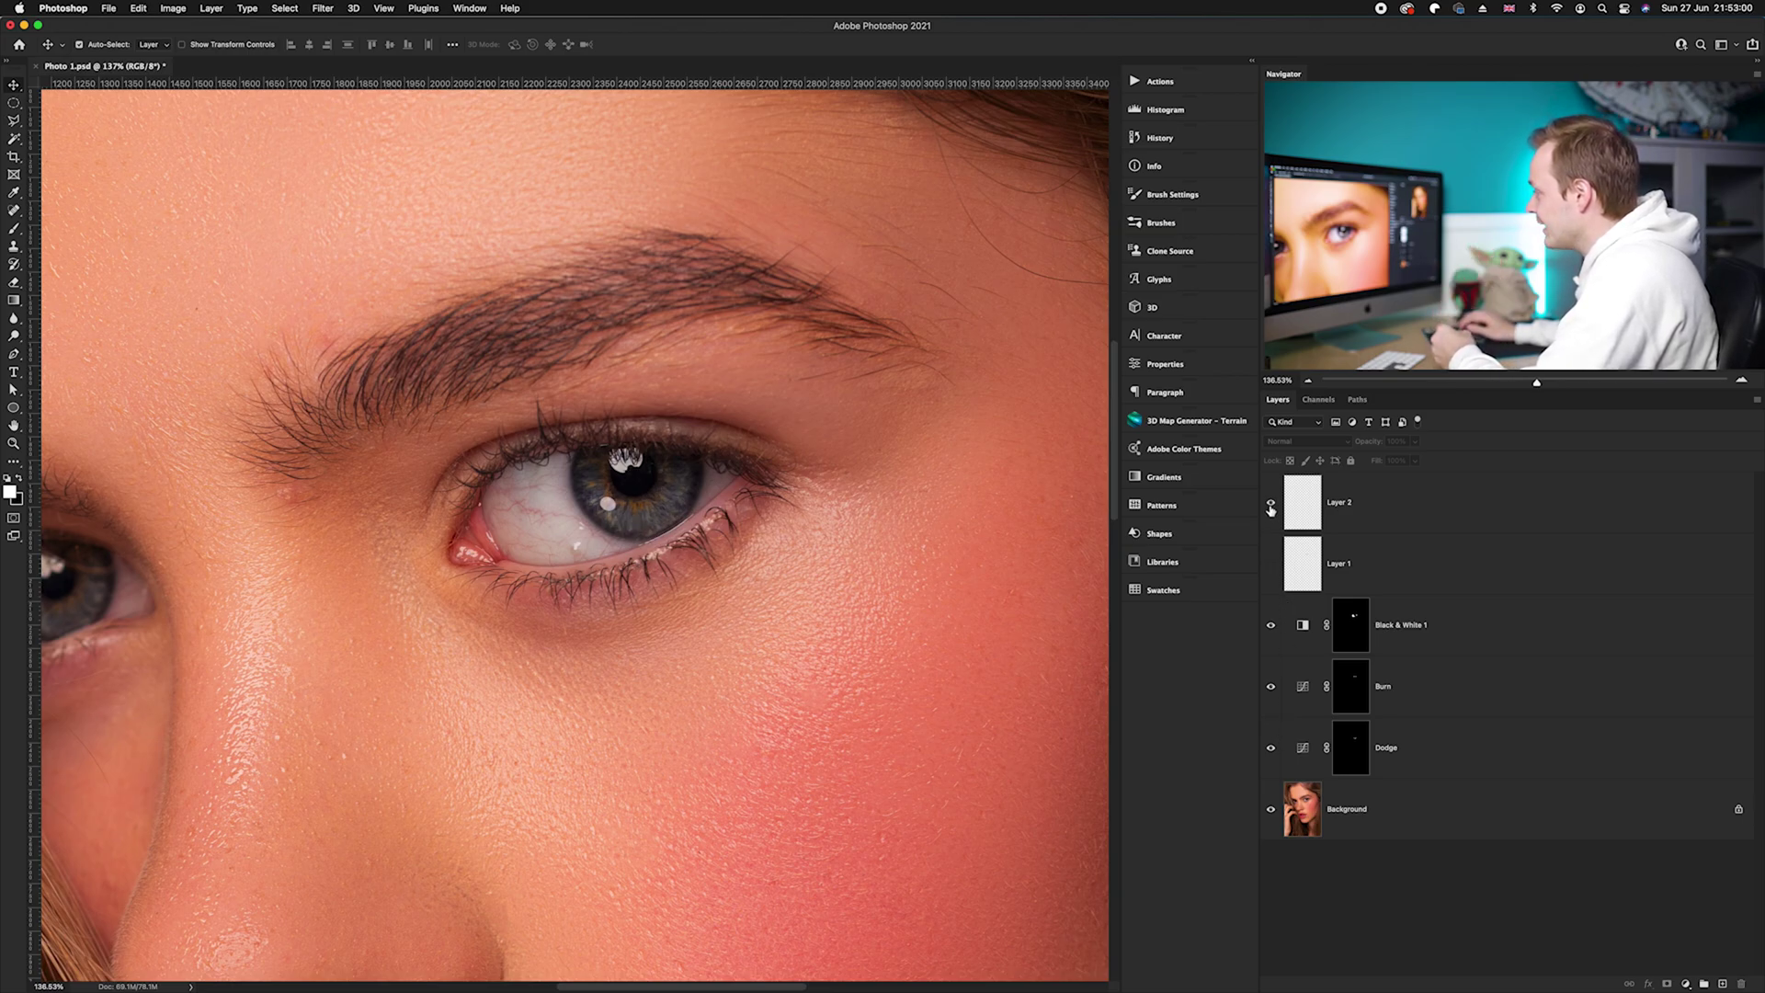
{"action": "left_click", "coordinate": [1270, 505]}
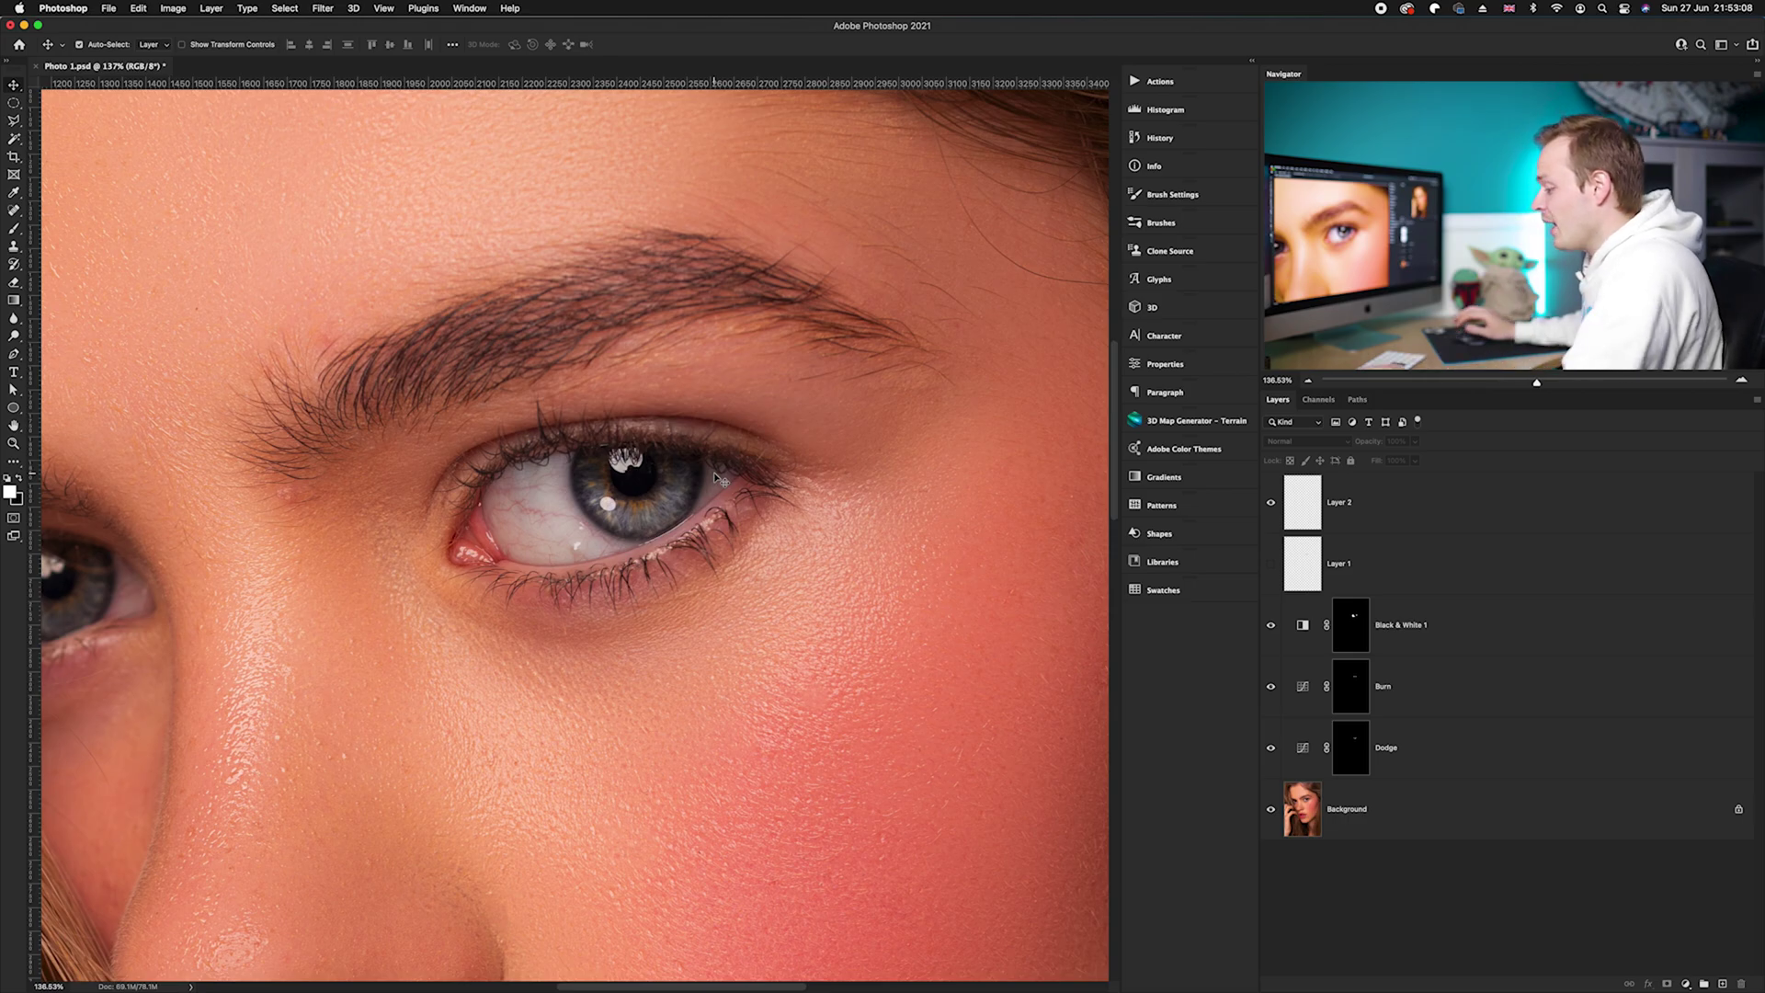
- Fit the whole portrait in view and compare it before and after all the eye edits
{"action": "key", "text": "super+0"}
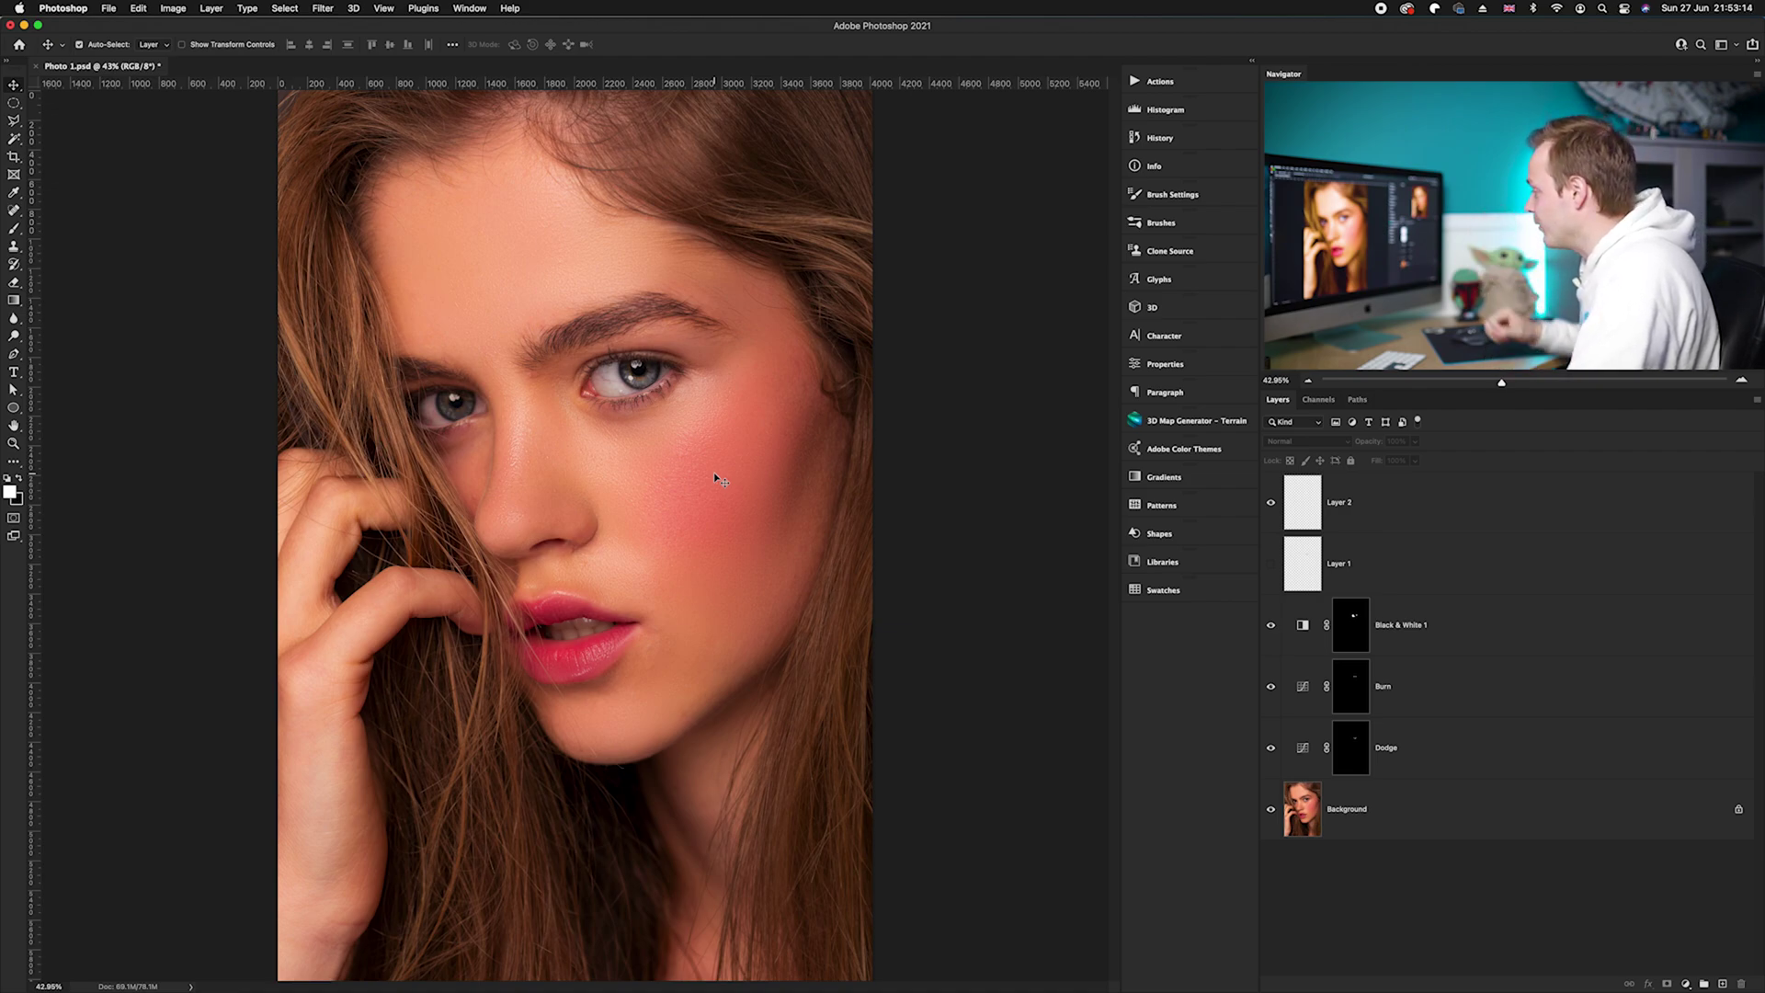
{"action": "left_click", "coordinate": [1272, 809], "text": "alt"}
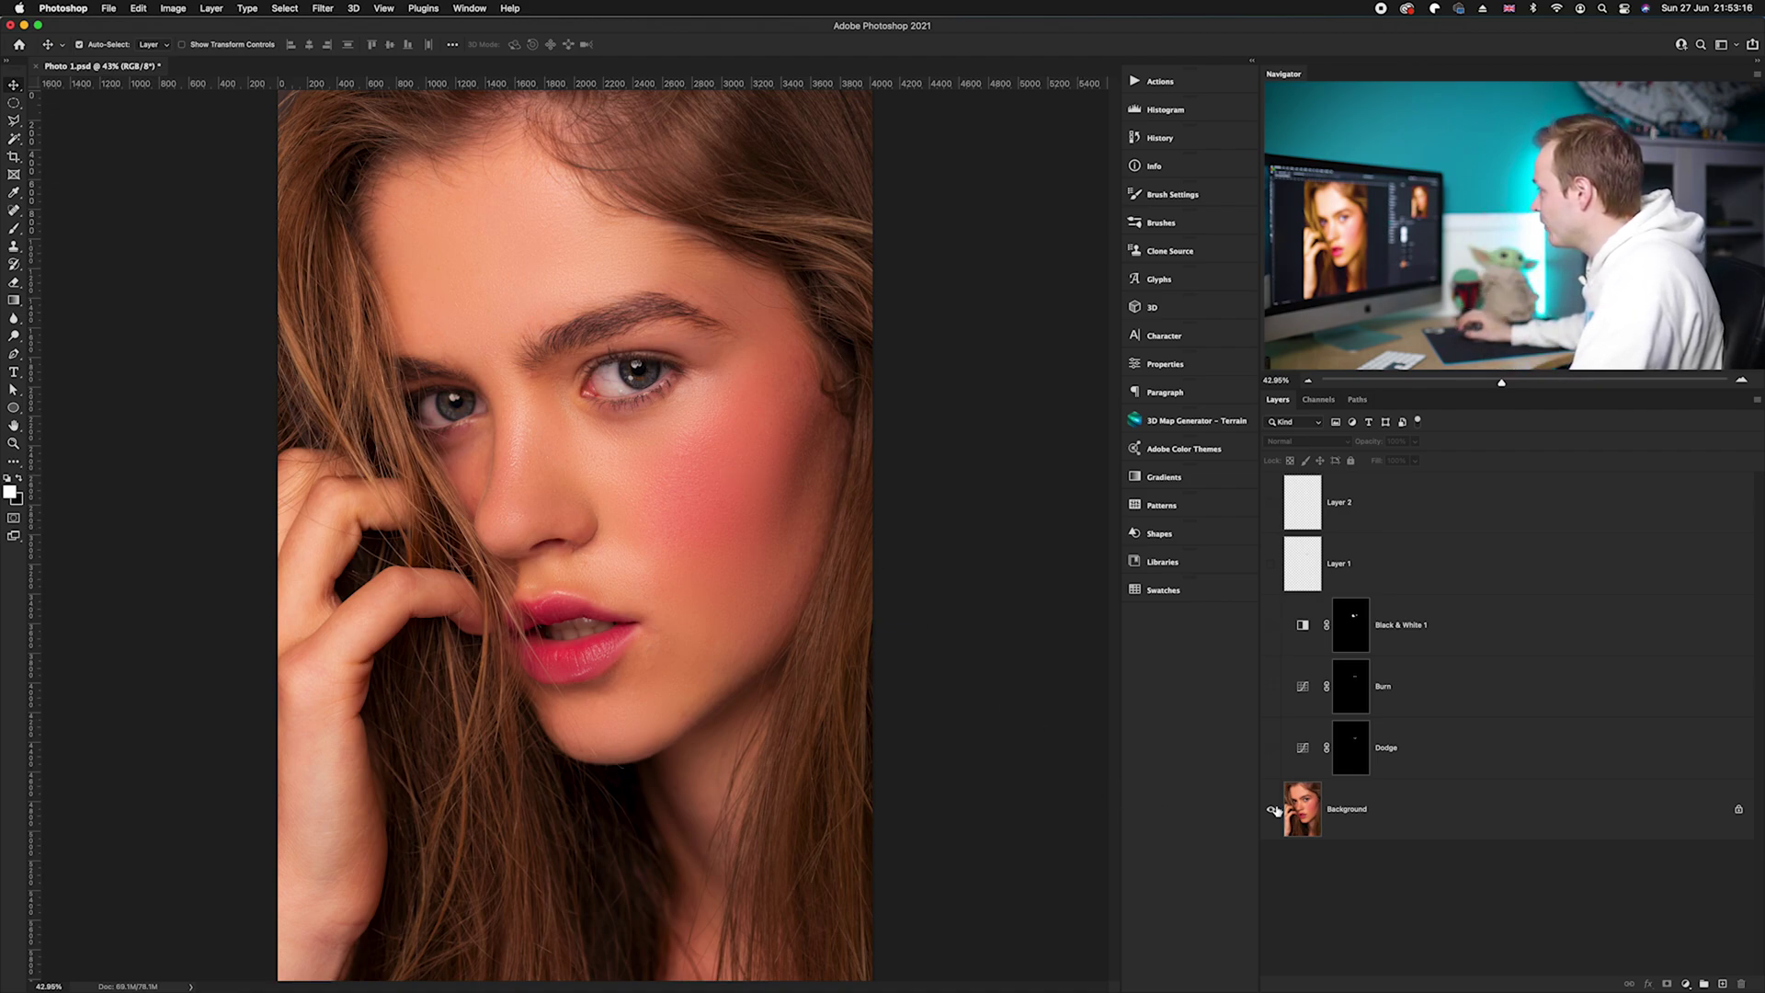
{"action": "left_click", "coordinate": [1272, 809], "text": "alt"}
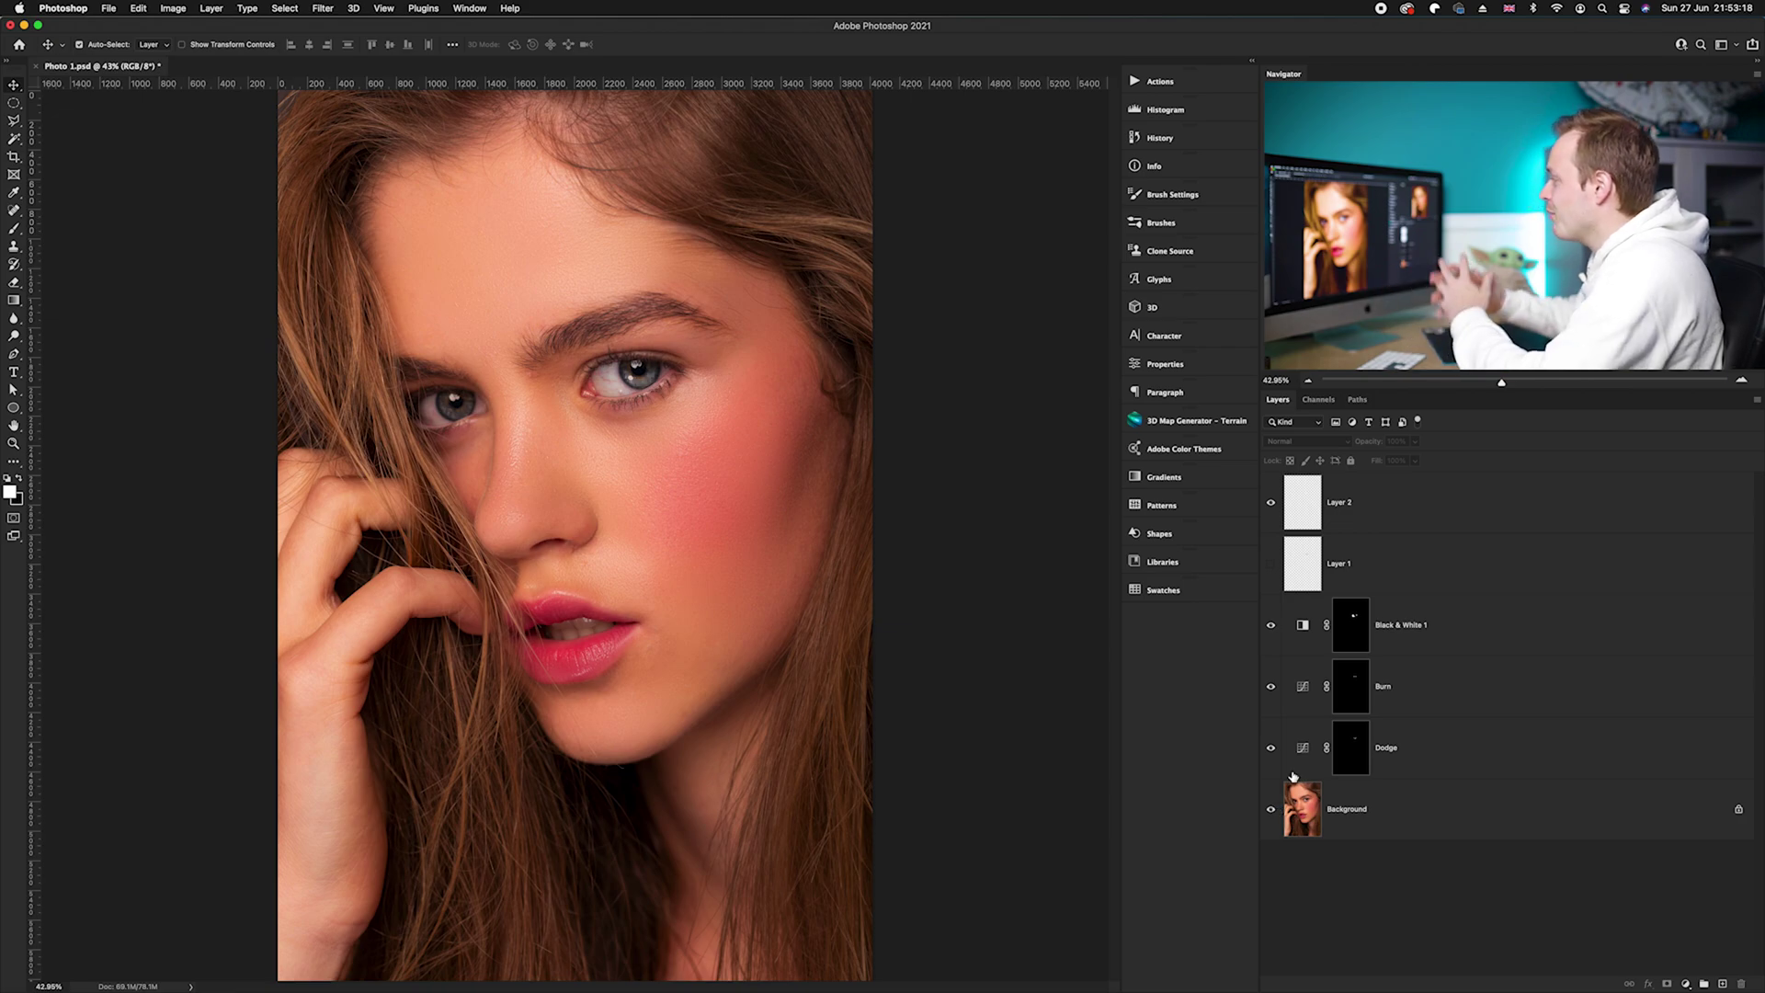